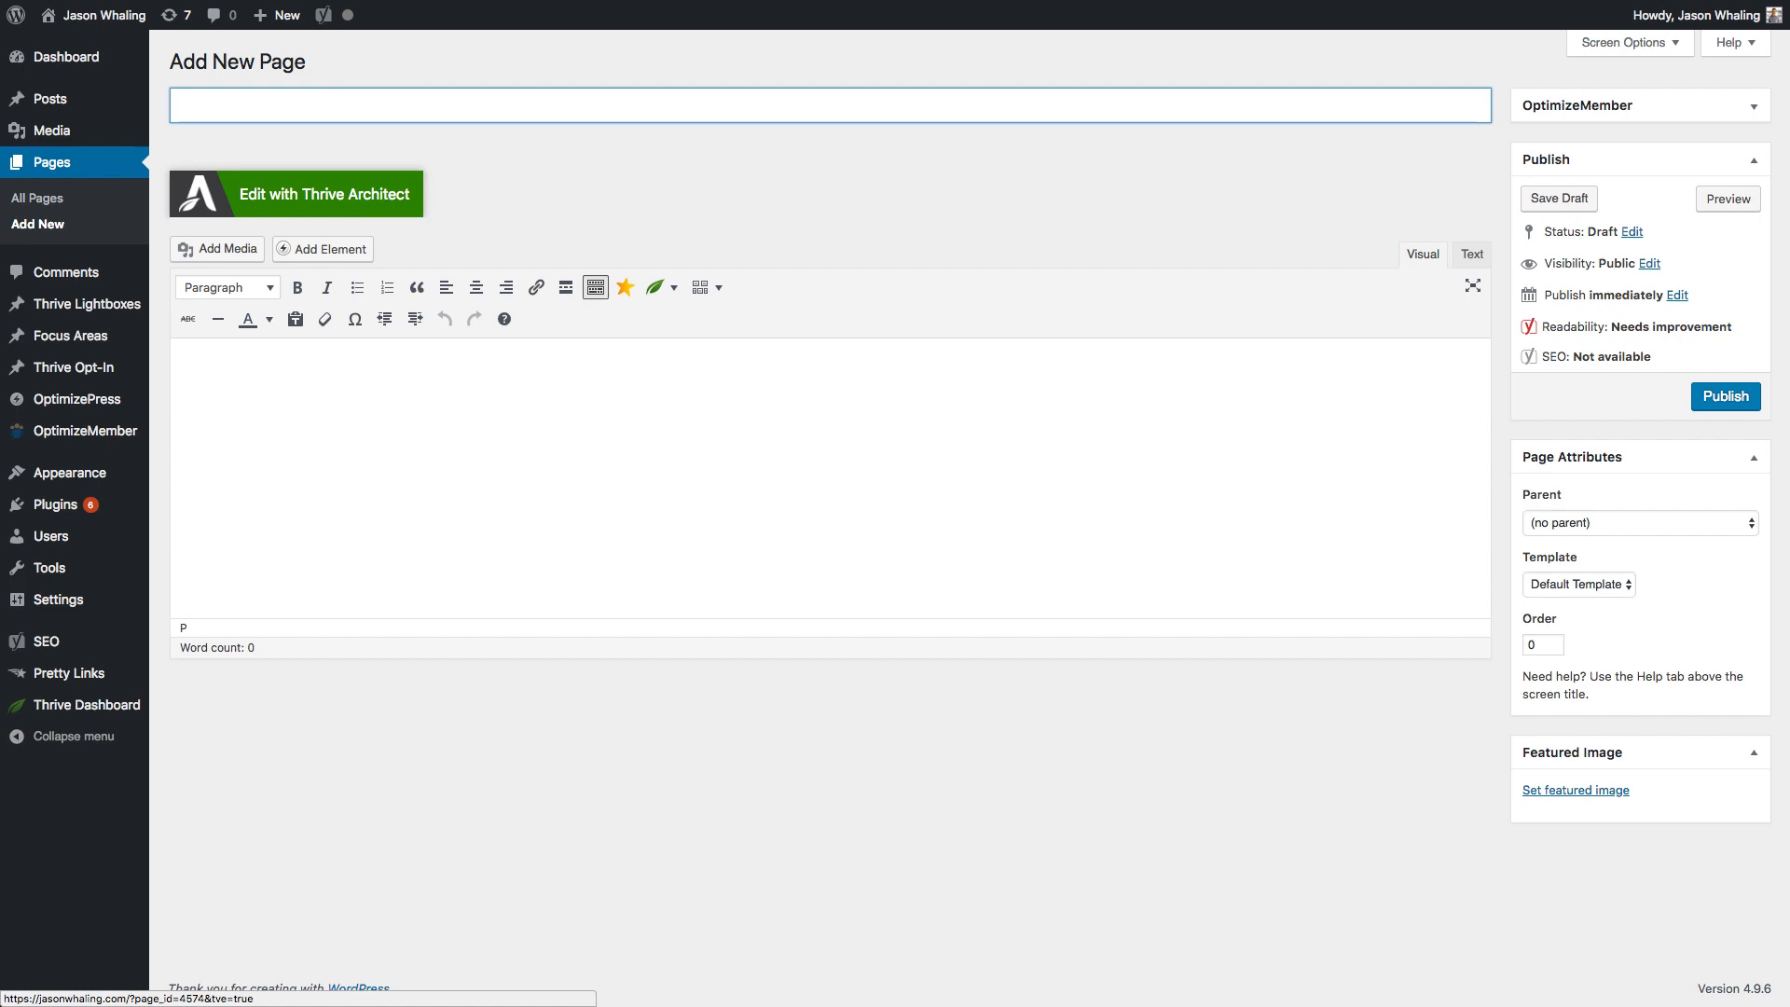
Open the $100 Funnel Test page in Thrive Architect and show its Template Setup options.
left_click(392, 201)
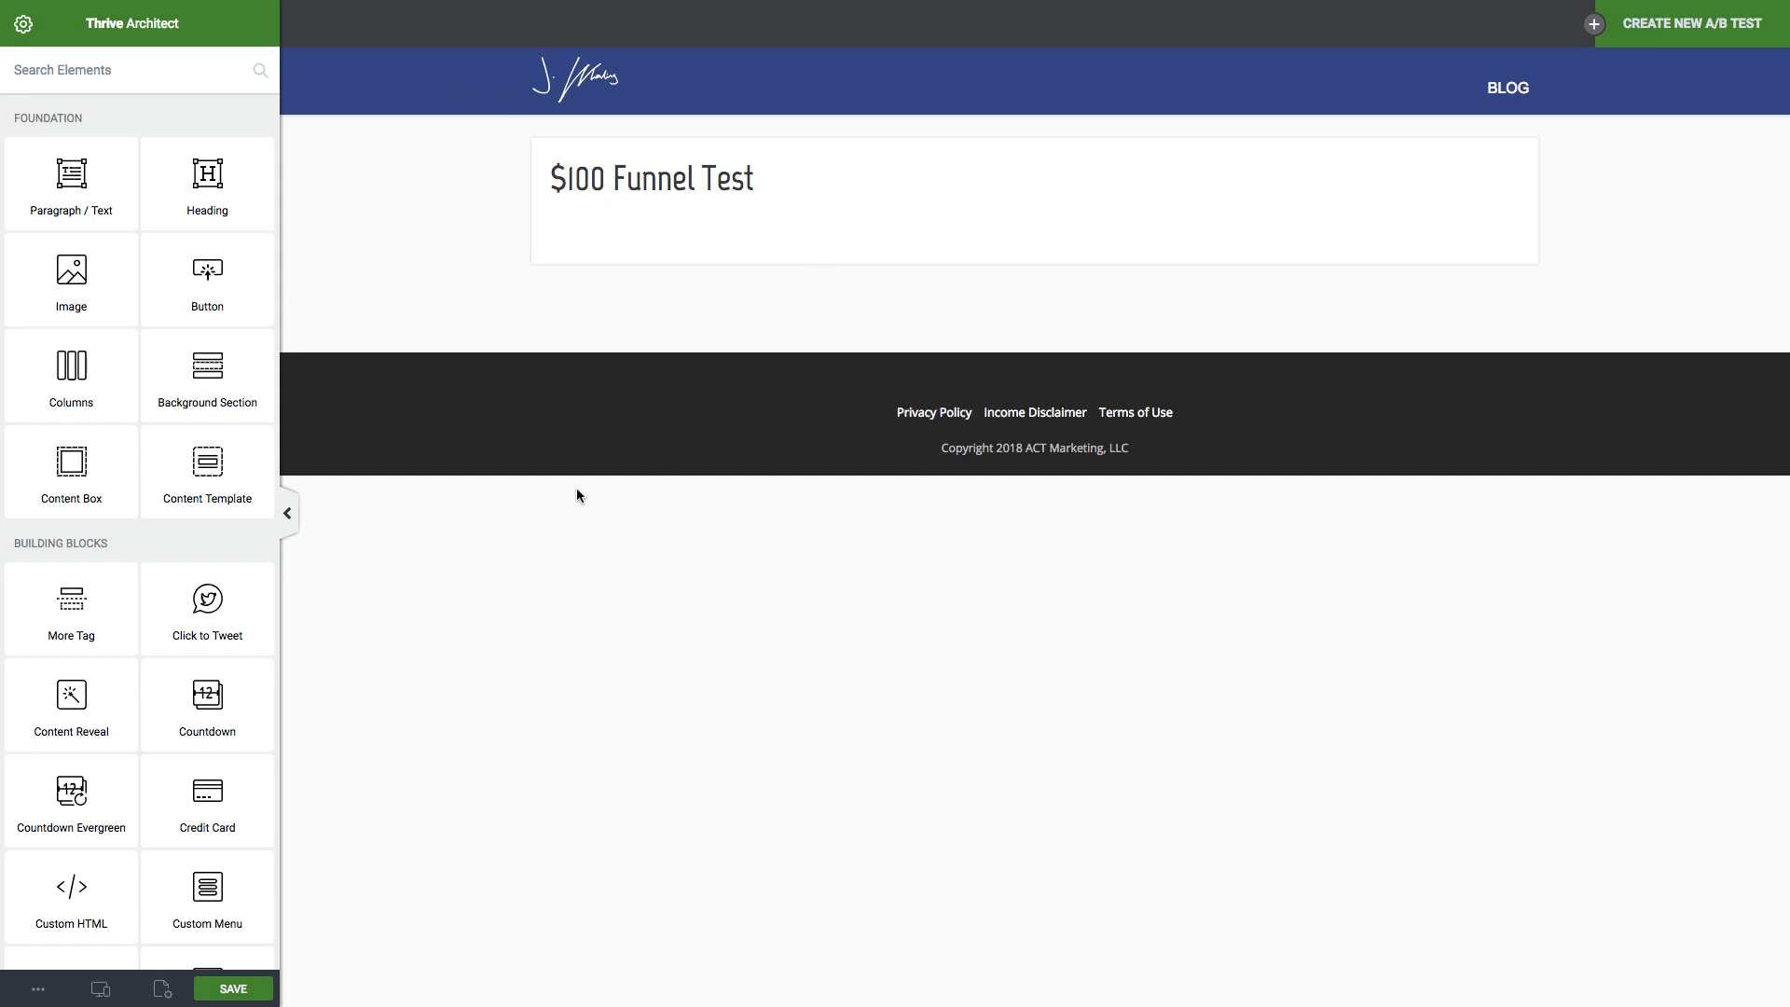
left_click(162, 991)
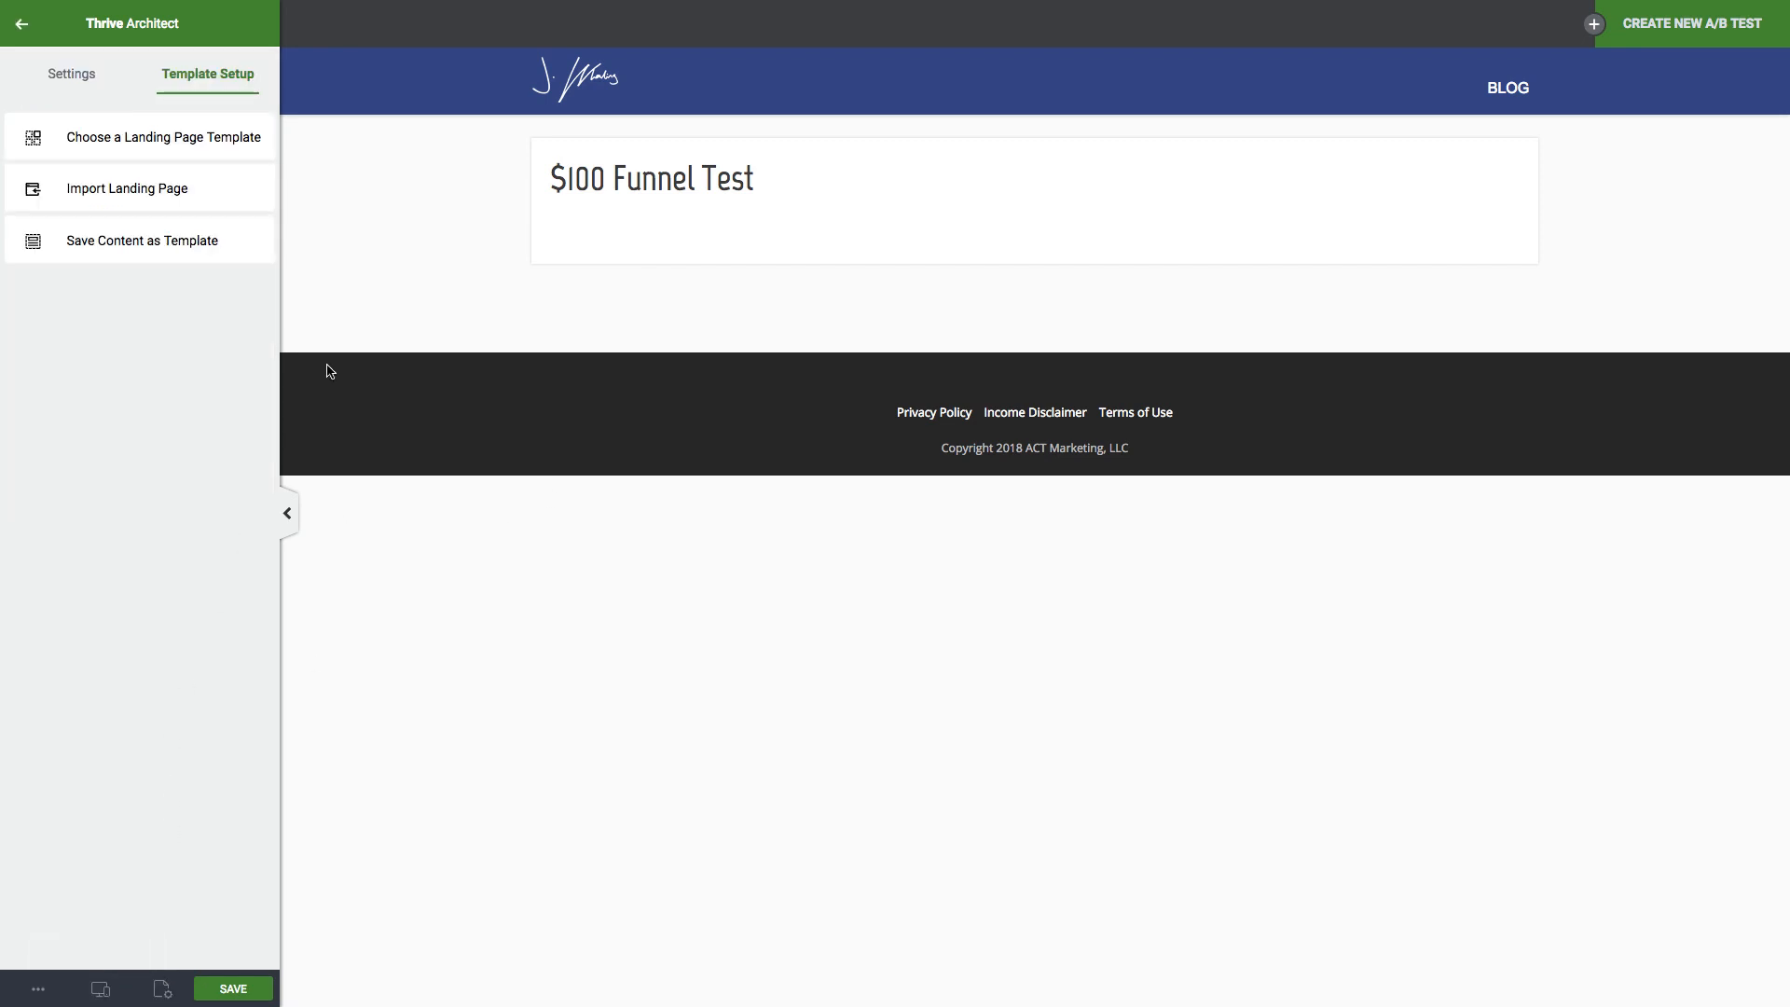
Apply the Elementary 1-Step Lead Generation template from the Elementary set to the page.
left_click(197, 138)
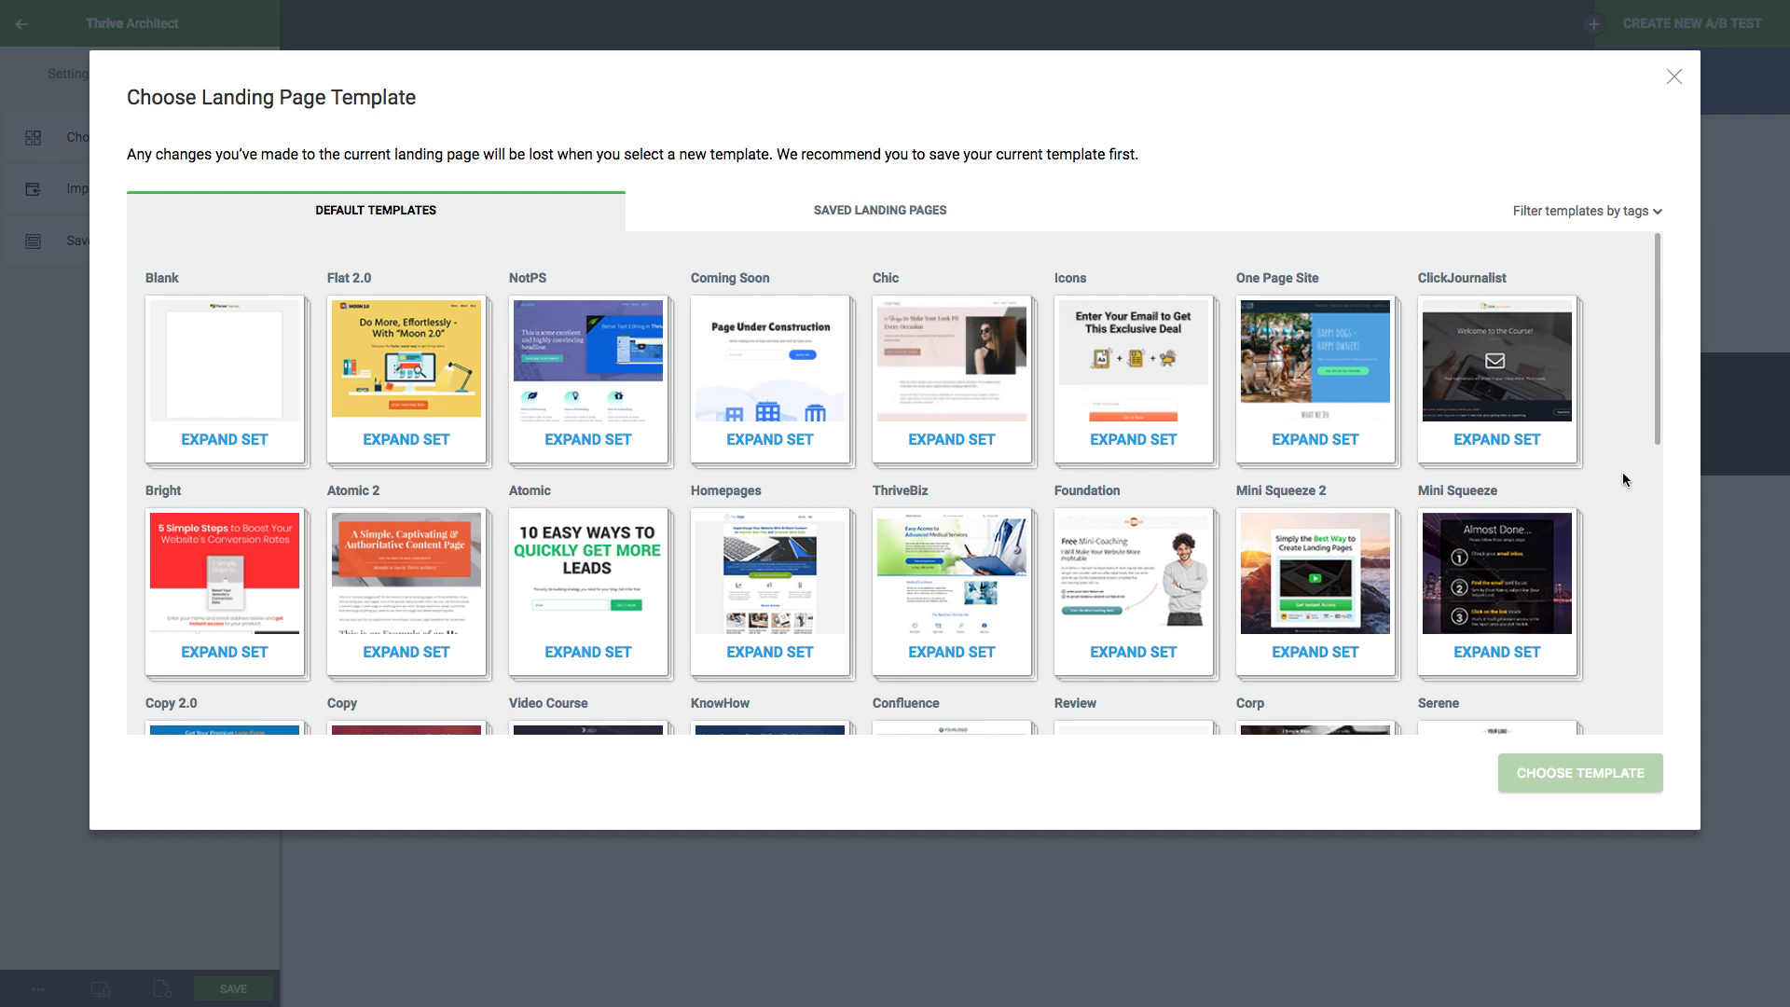
scroll(1624, 473, "down", 3)
scroll(1622, 480, "down", 5)
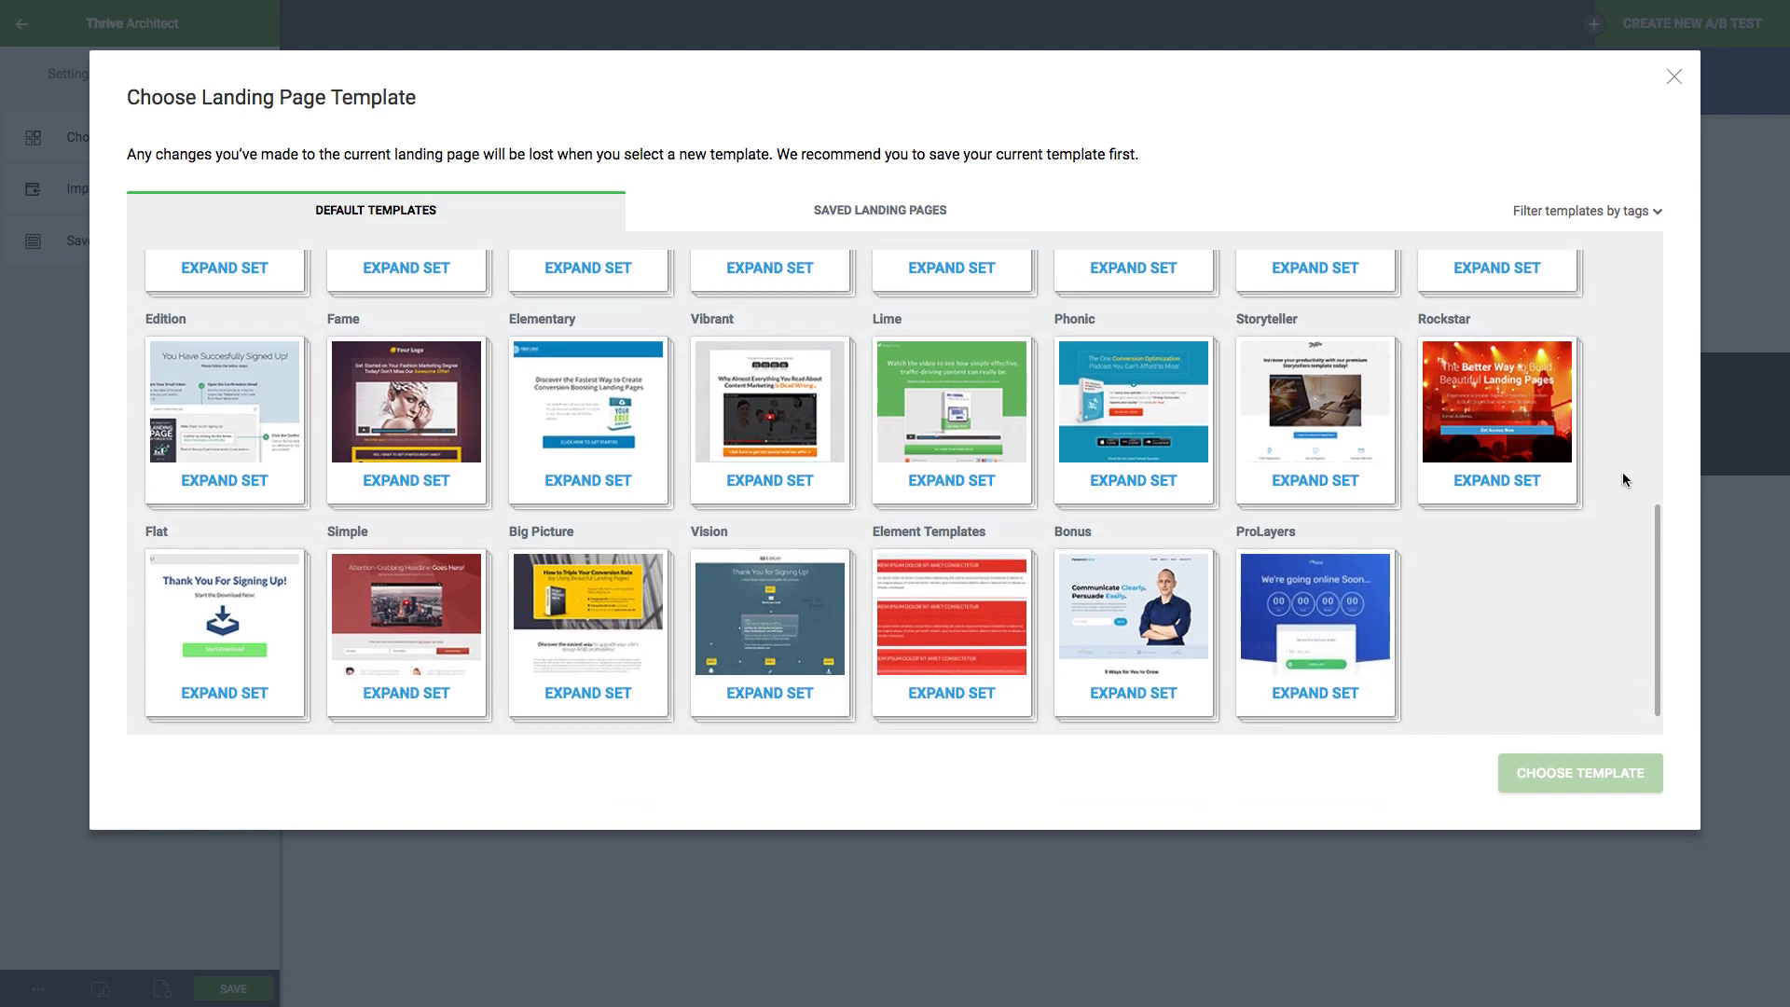
scroll(1623, 479, "up", 8)
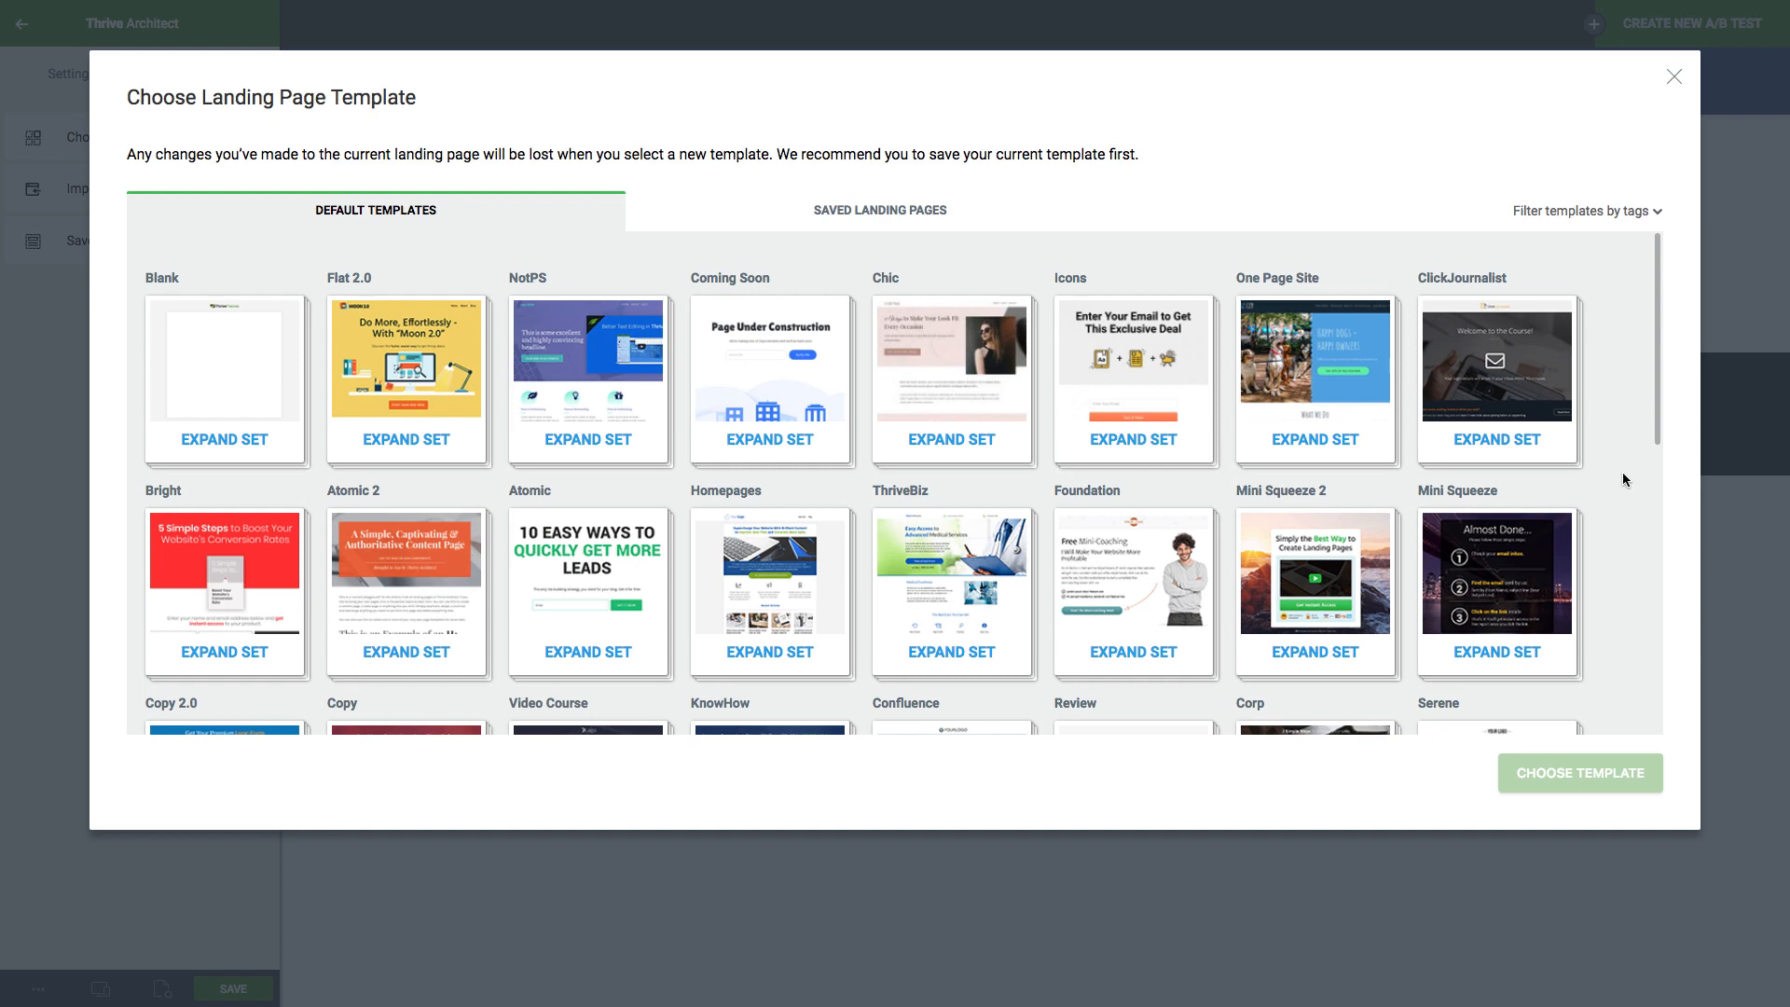
scroll(1622, 479, "down", 3)
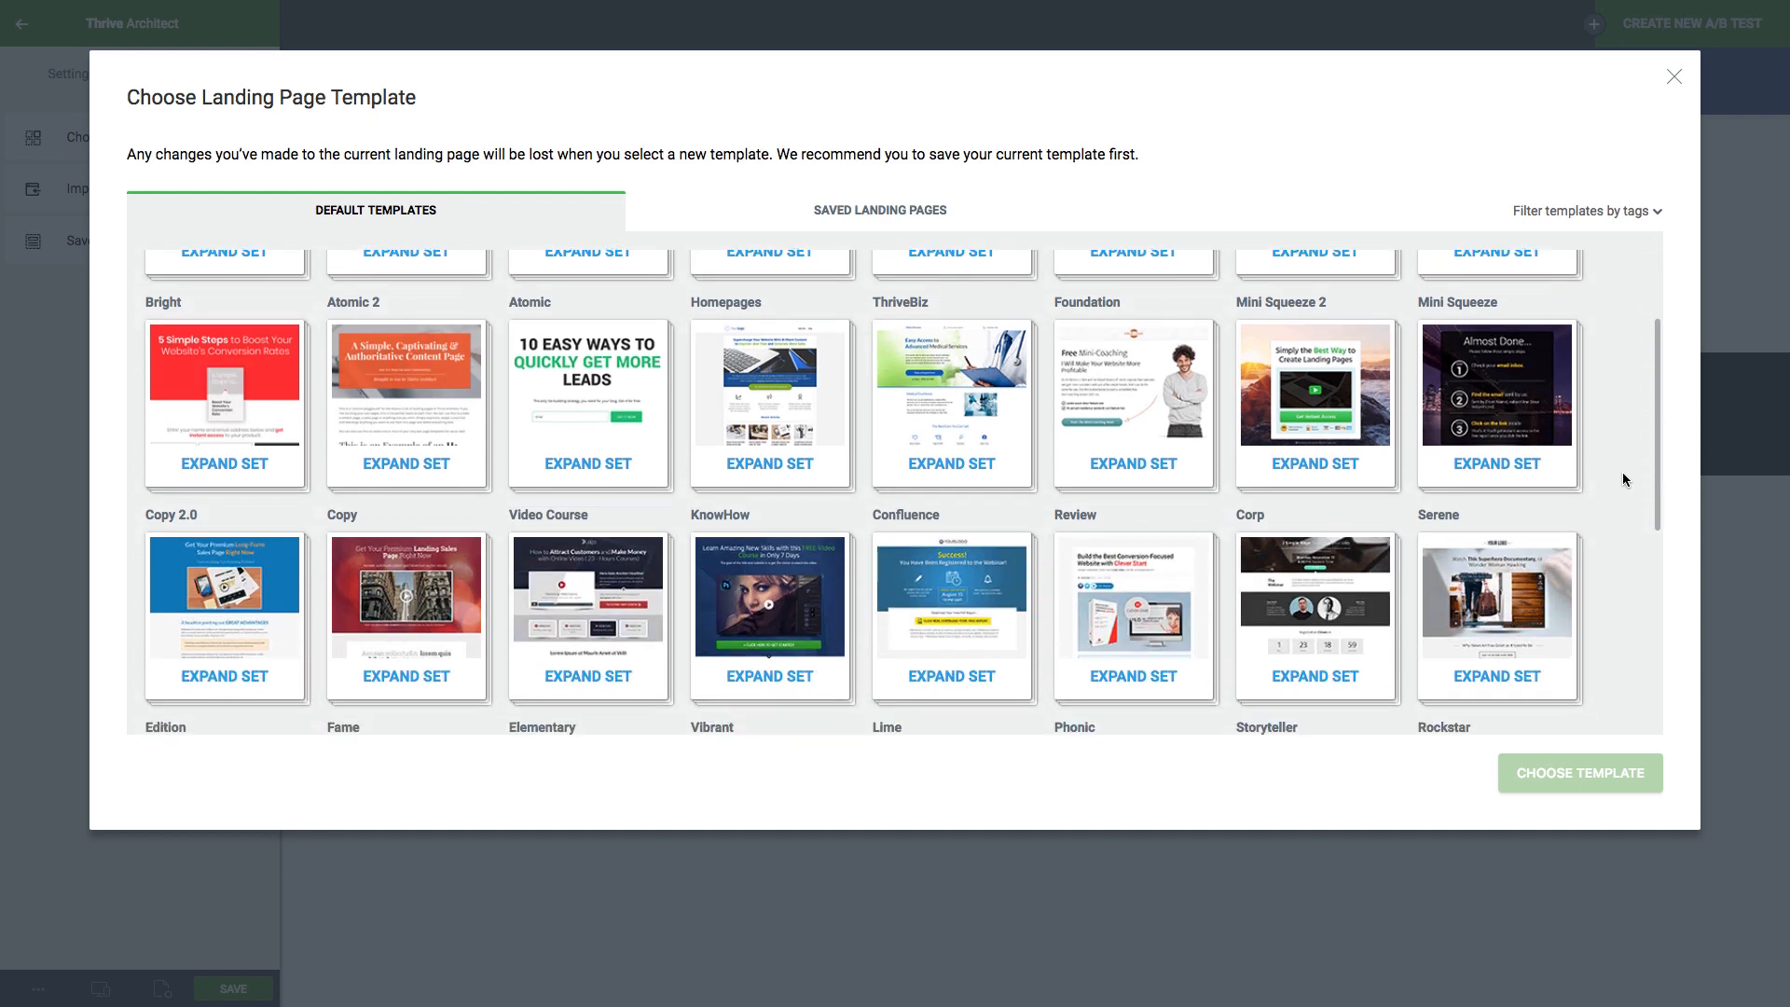
scroll(1624, 480, "down", 5)
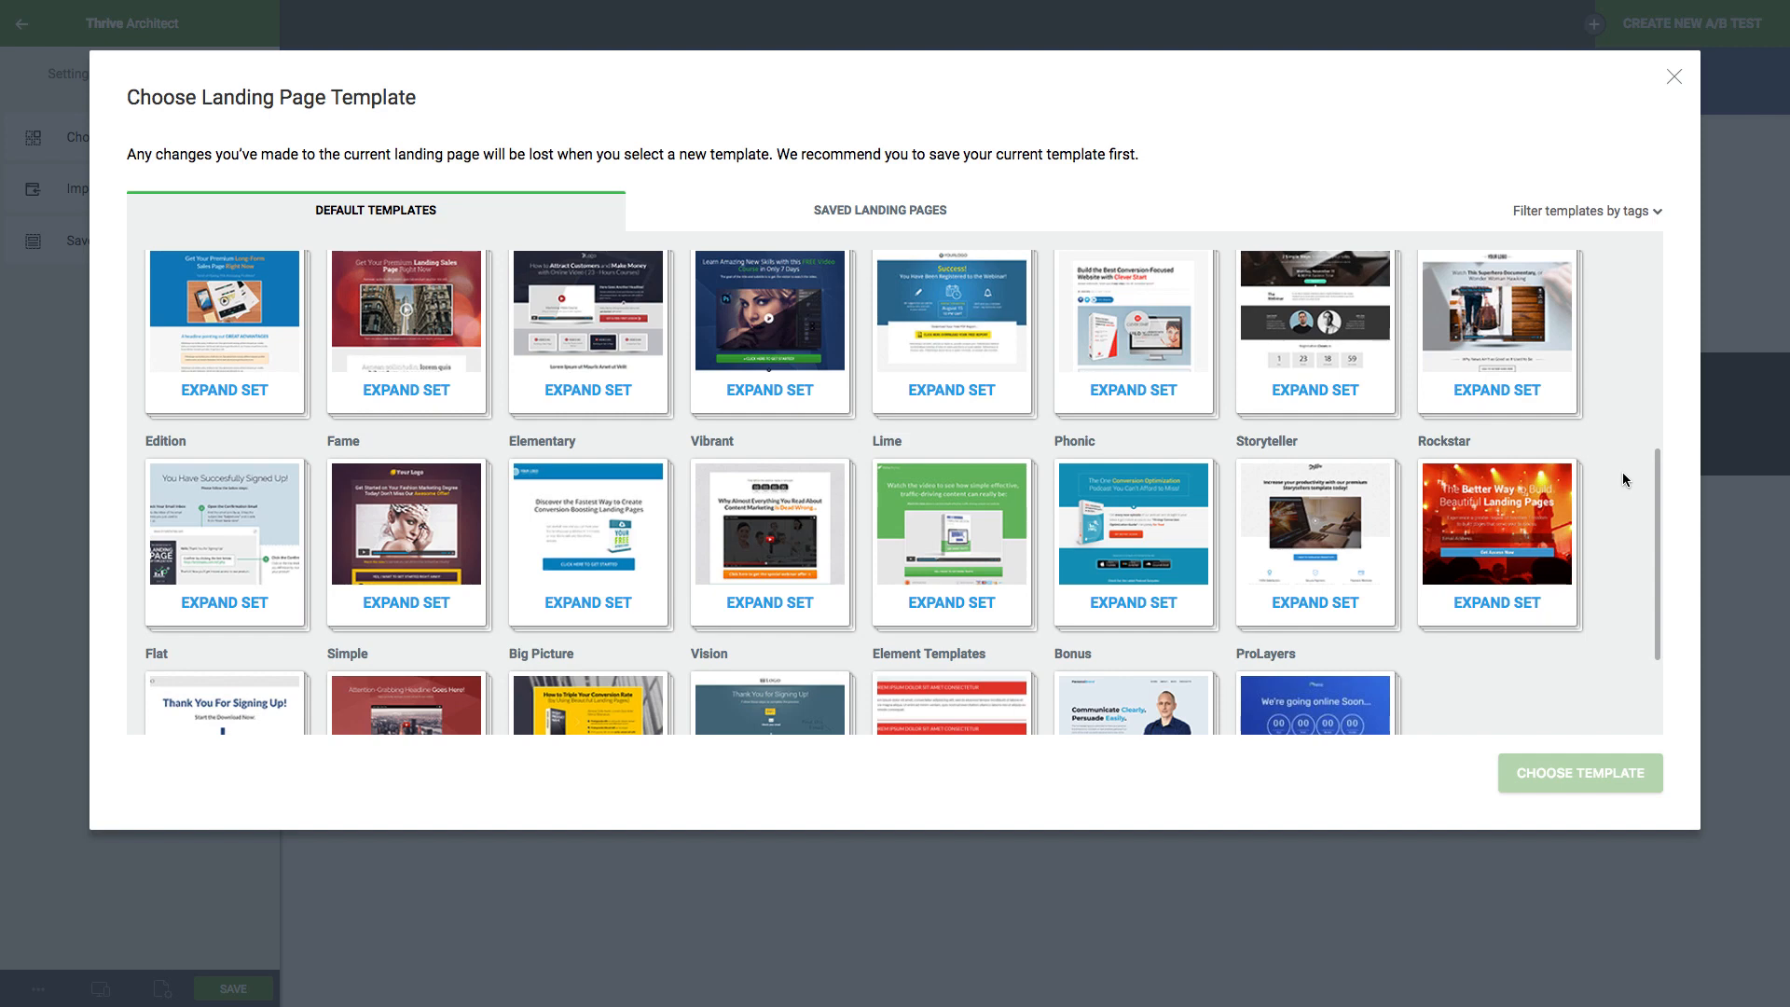
scroll(1623, 480, "down", 2)
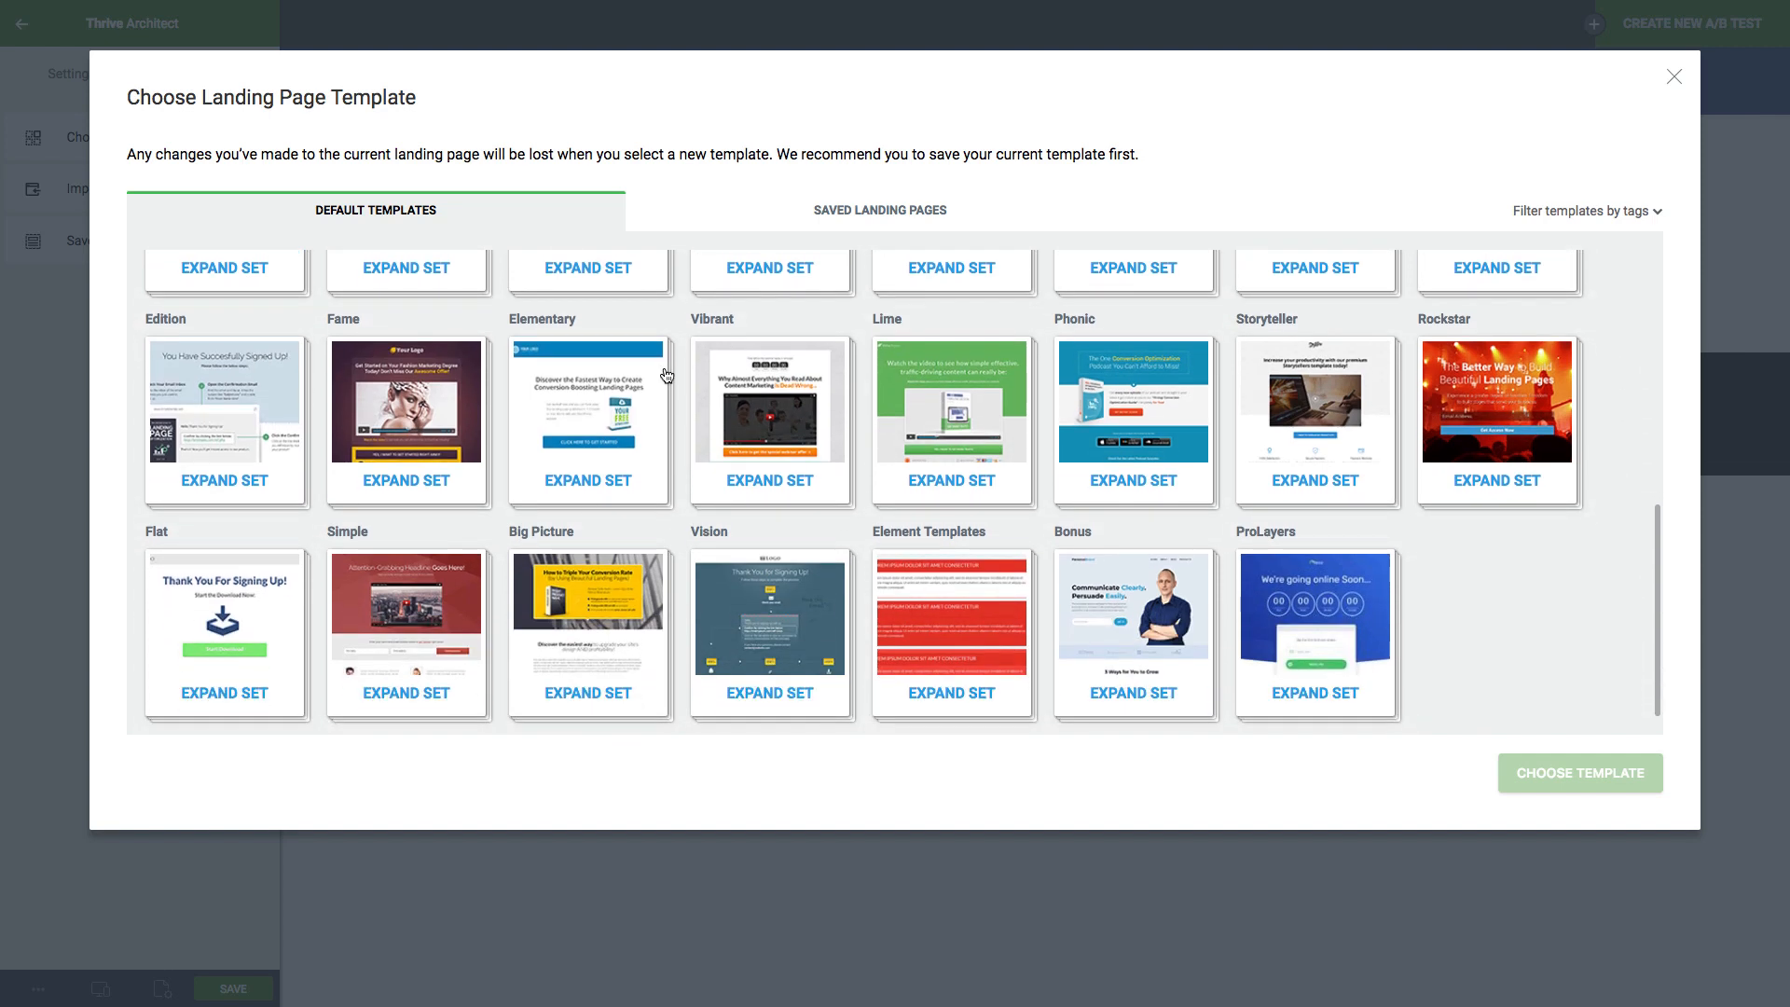
left_click(637, 434)
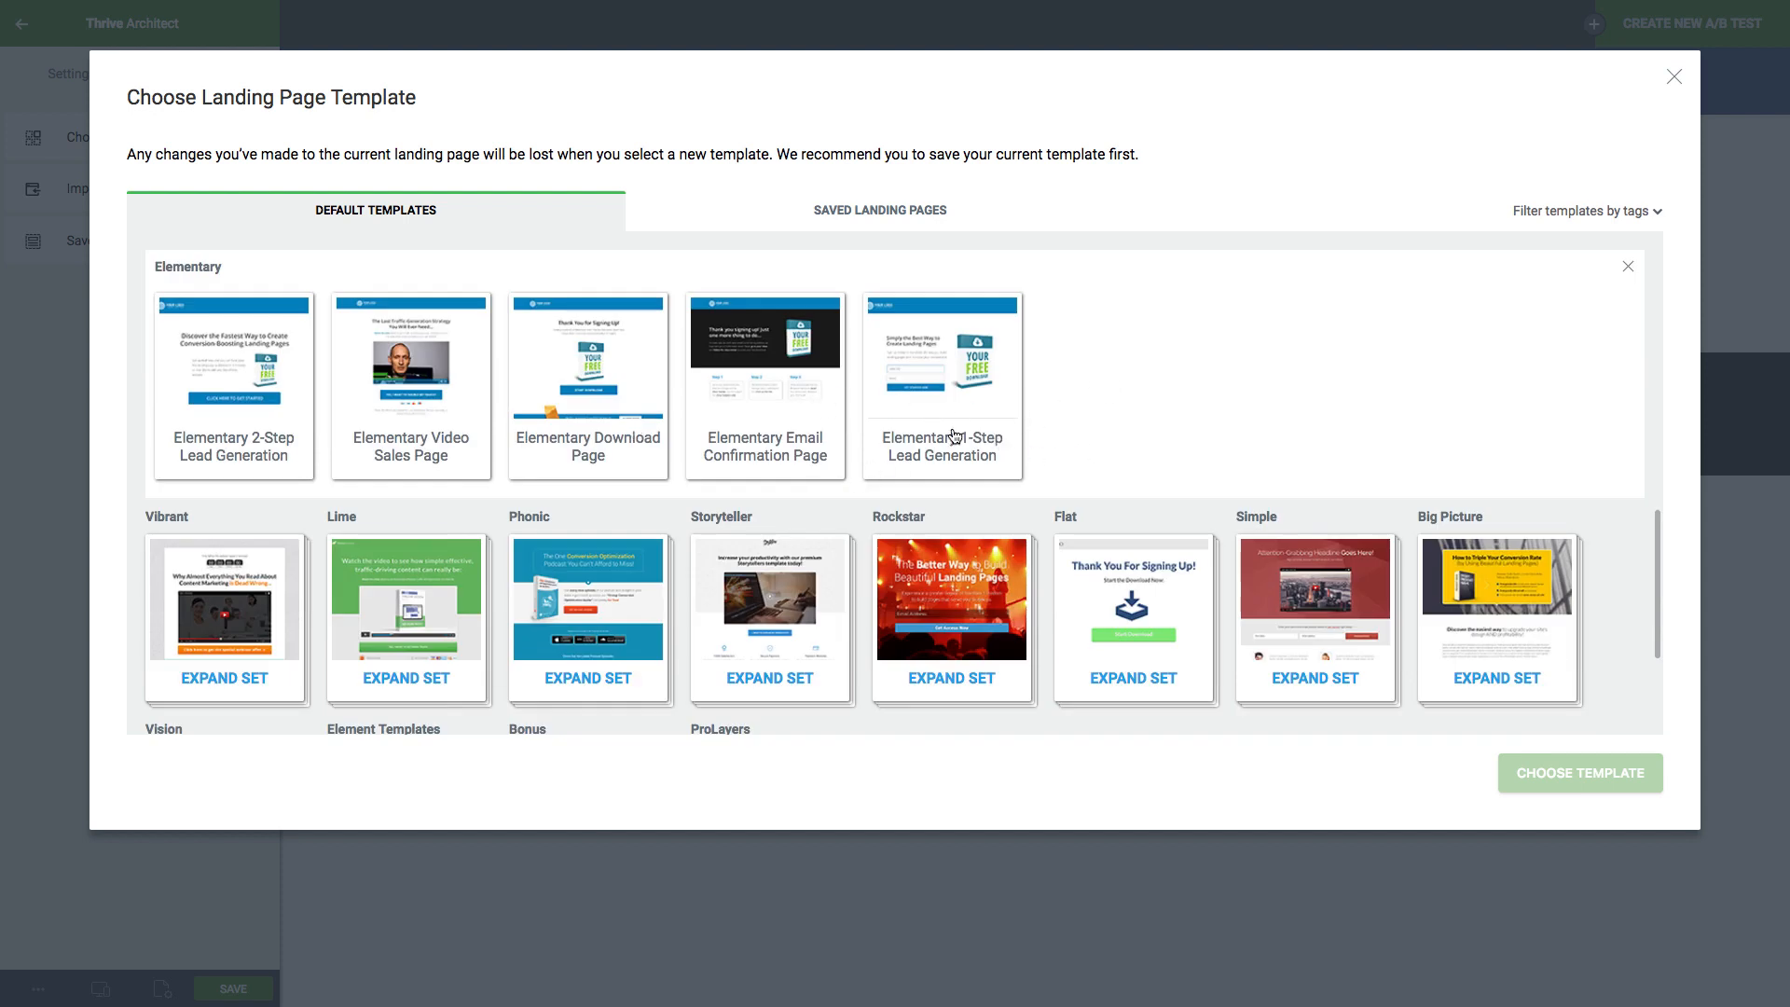
left_click(982, 399)
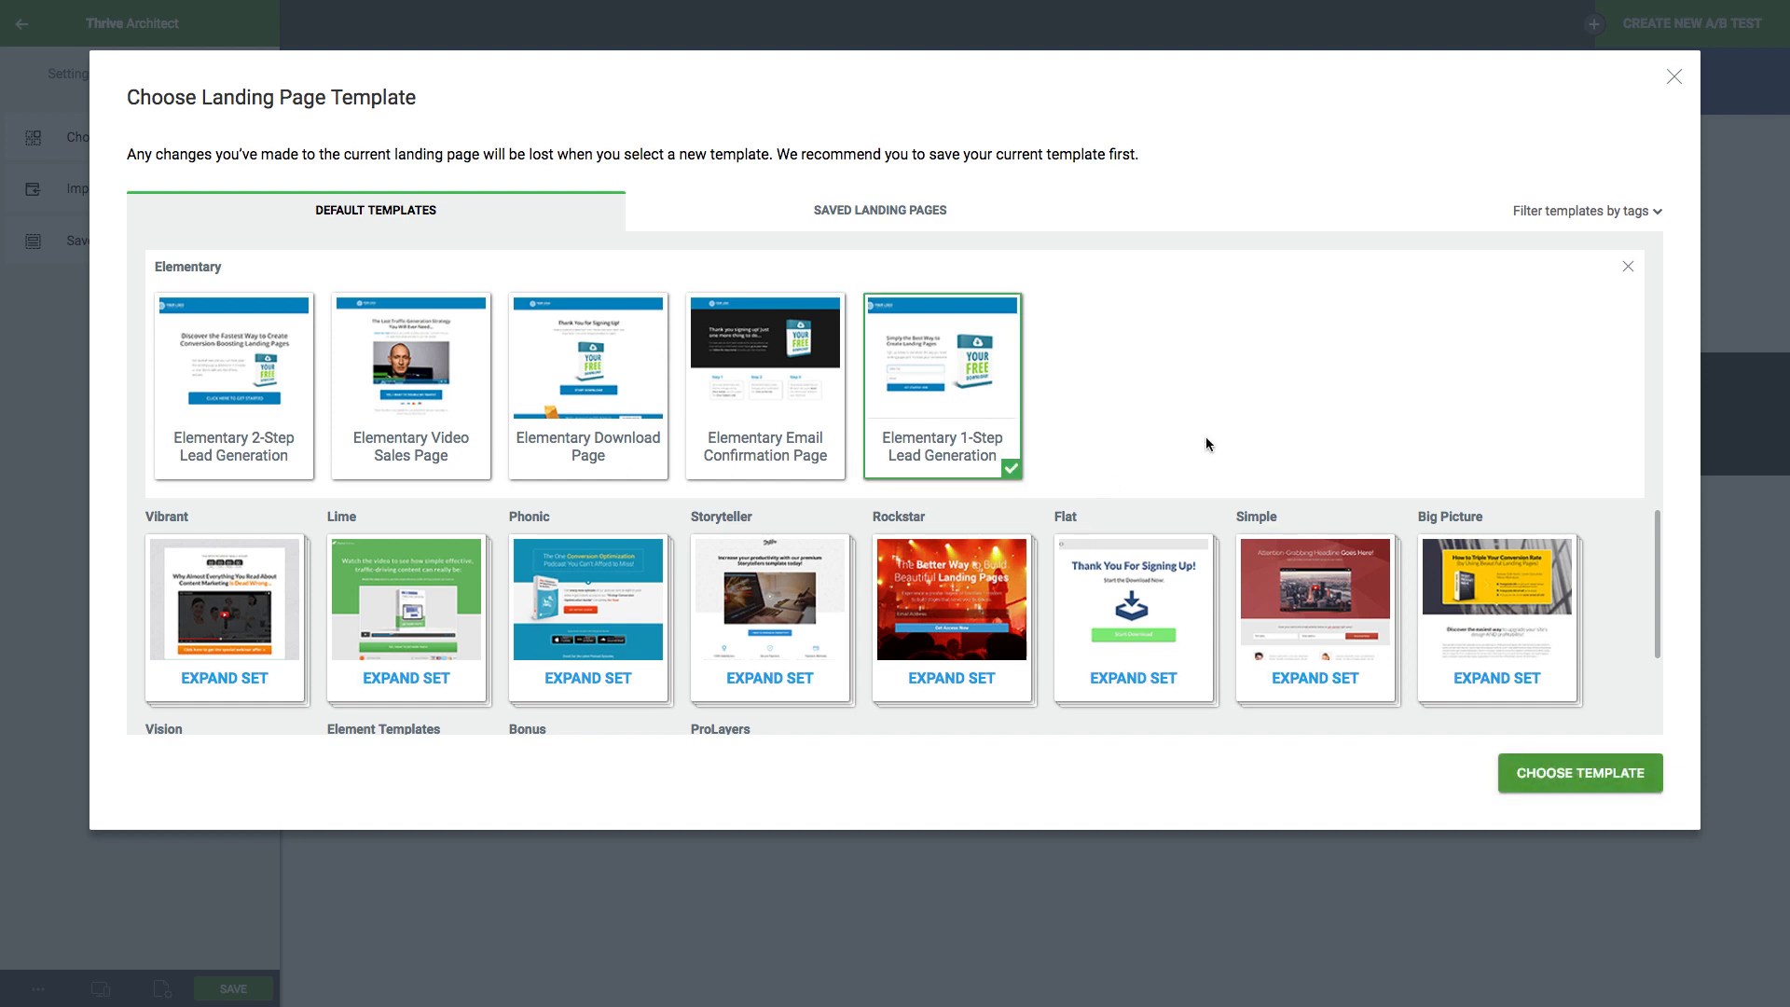
left_click(1542, 776)
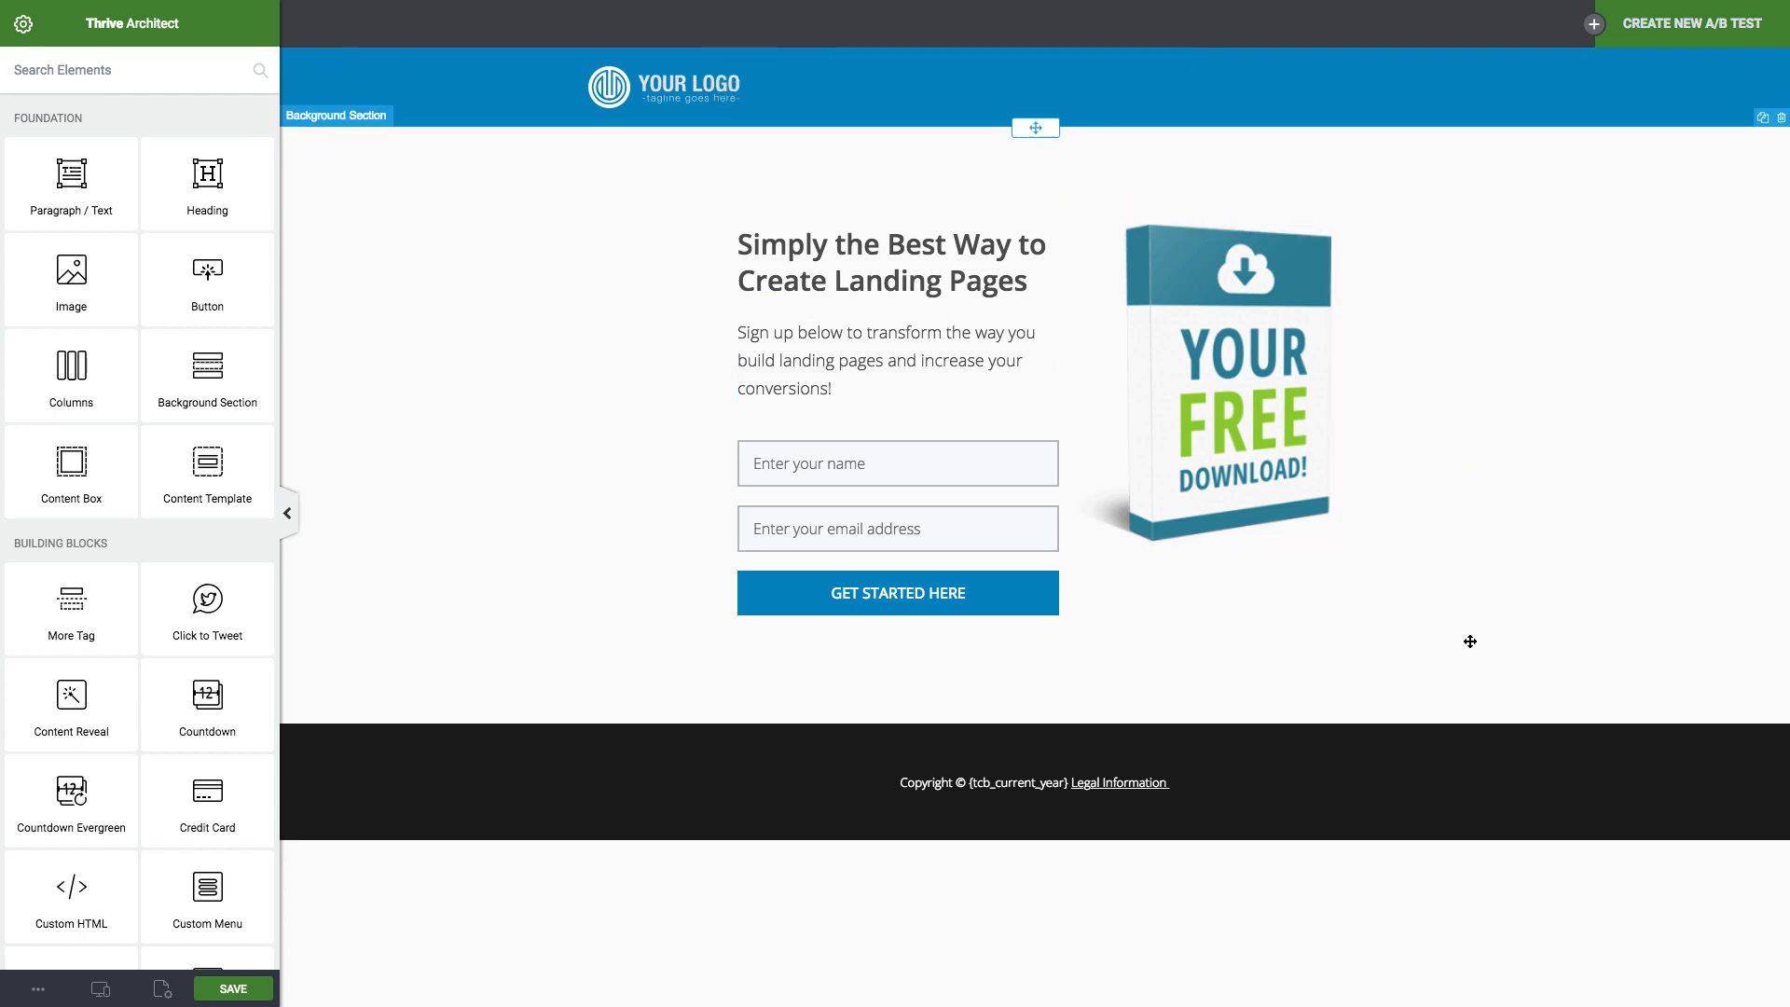
Rewrite the headline as 'How To Be The Best Even If You Aren't Right Now...'.
triple_click(868, 290)
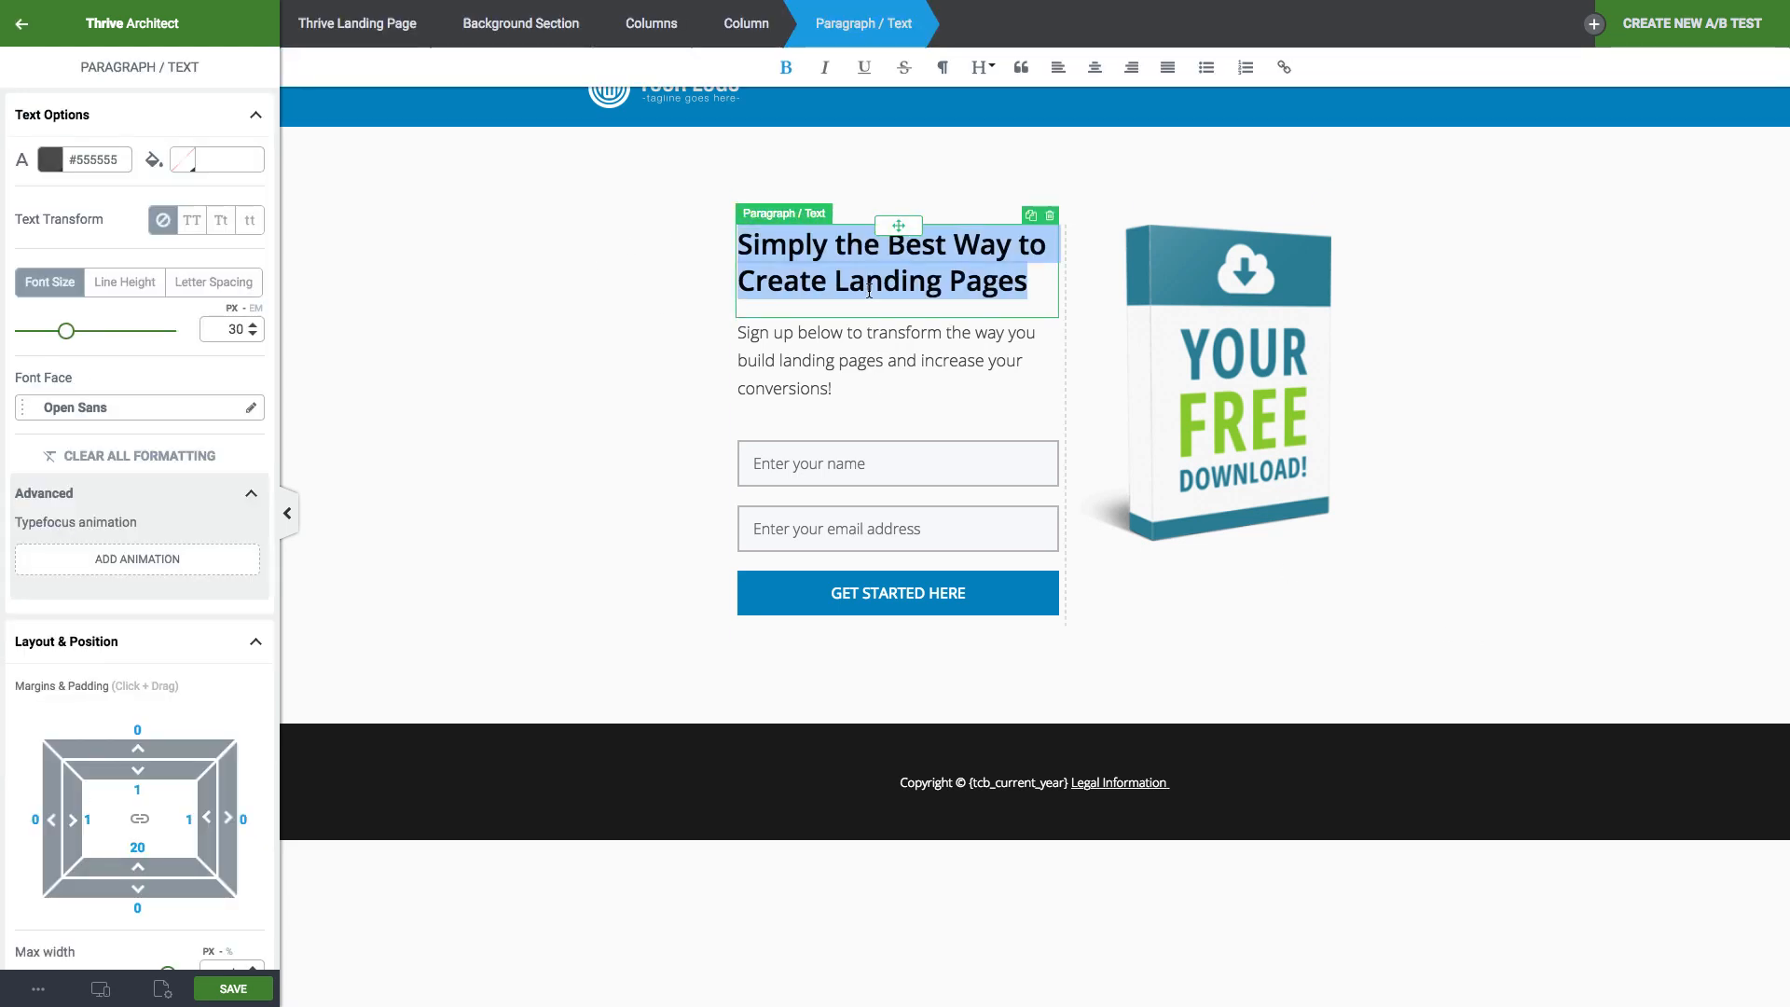
type("How To ")
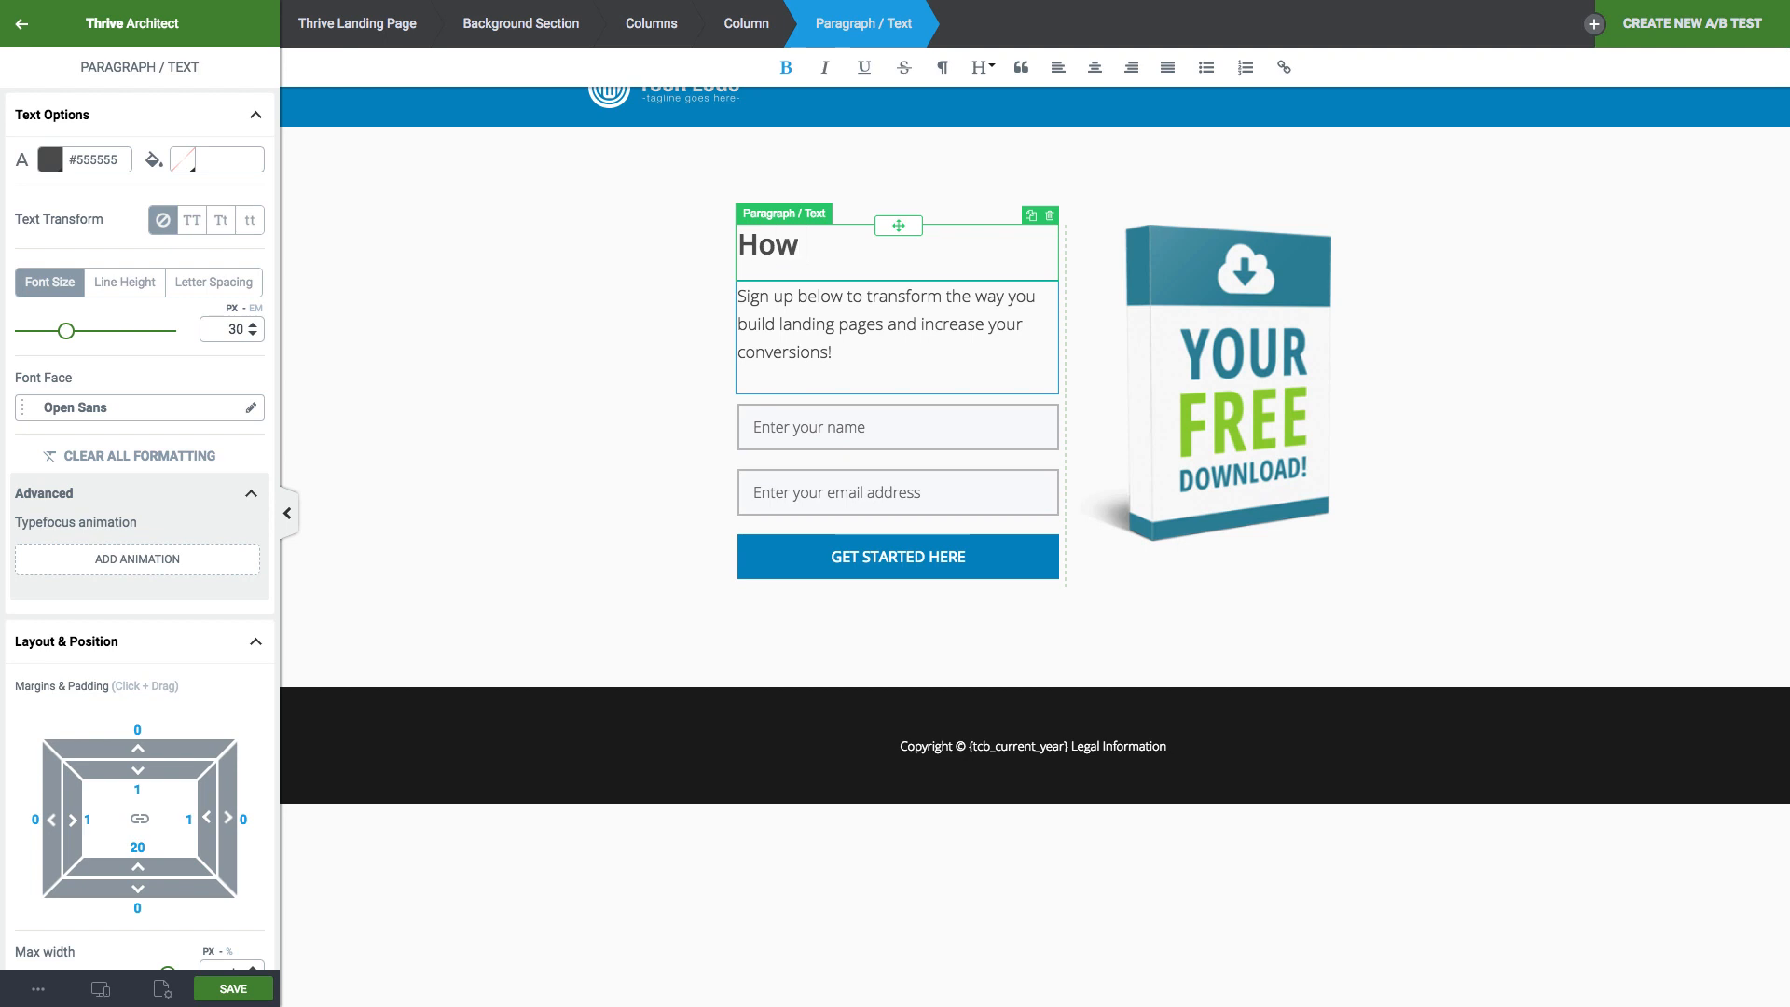
type("Be")
type("The Best Even If You Aren't Right Now...")
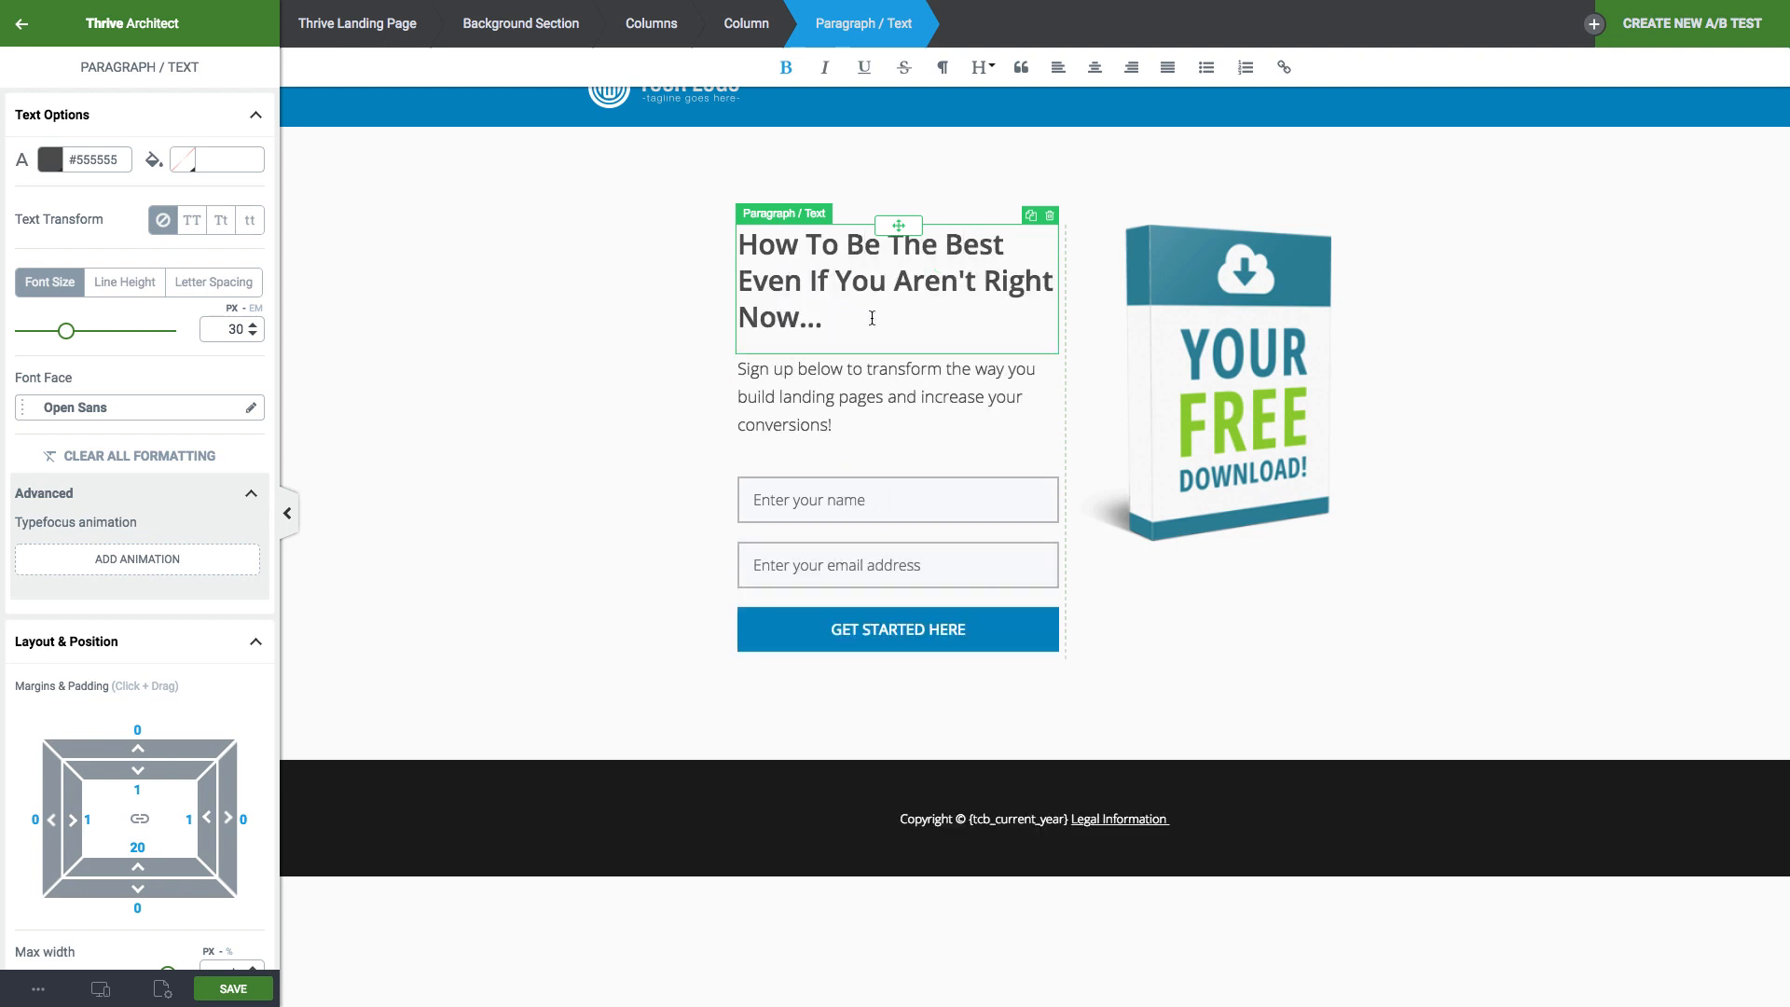
left_click(605, 371)
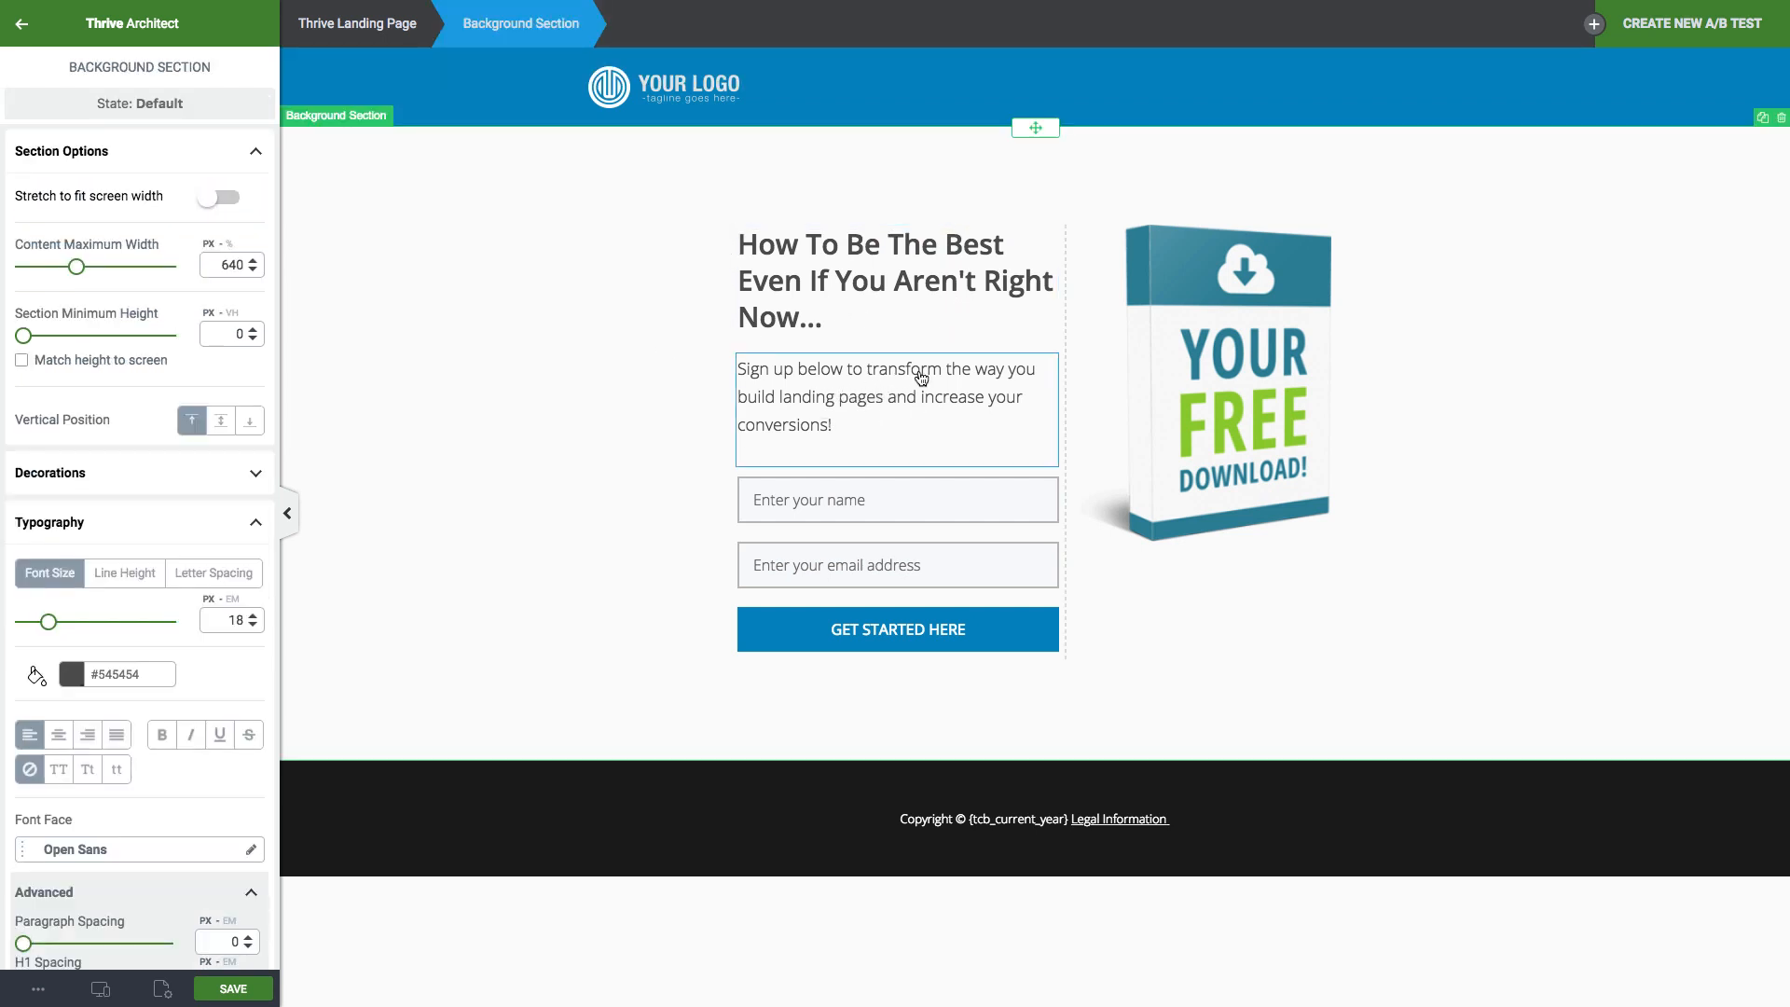
Move the subtitle above the headline and make it an italic 'For Everyone...' line.
mouse_move(884, 401)
left_mouse_down()
mouse_move(877, 293)
mouse_move(844, 364)
mouse_move(896, 358)
mouse_move(891, 235)
mouse_move(737, 250)
left_mouse_up()
left_click(855, 295)
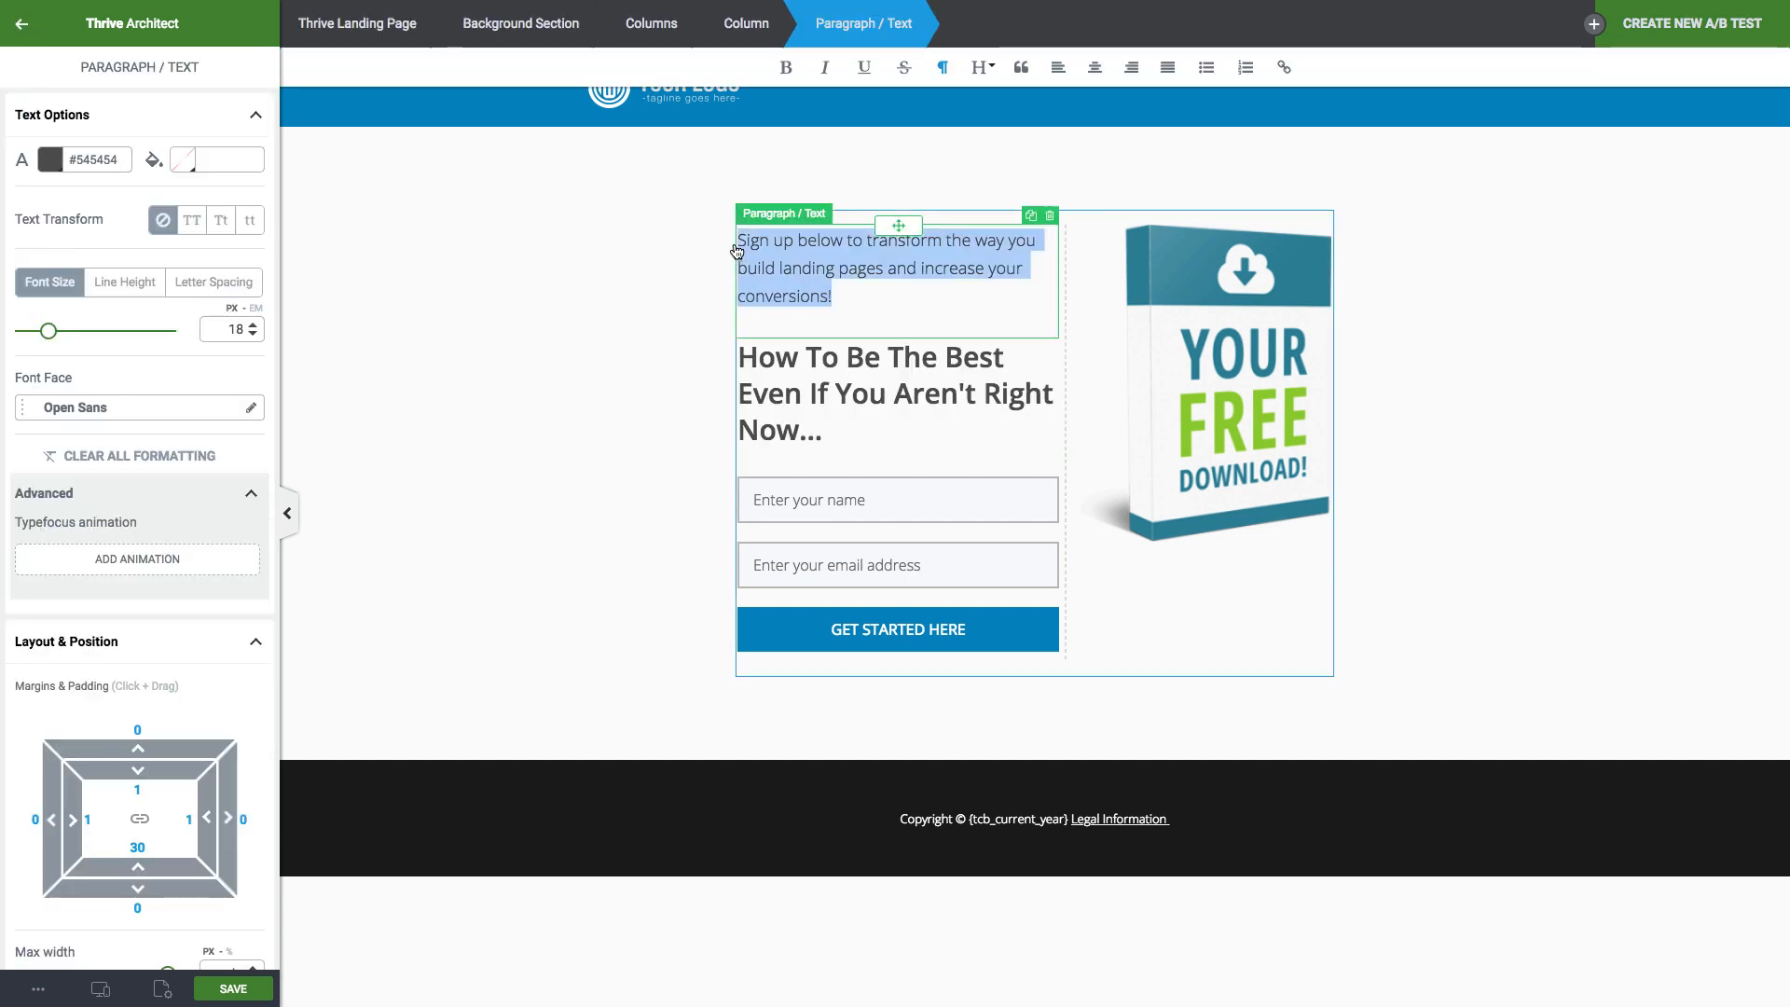
type("For")
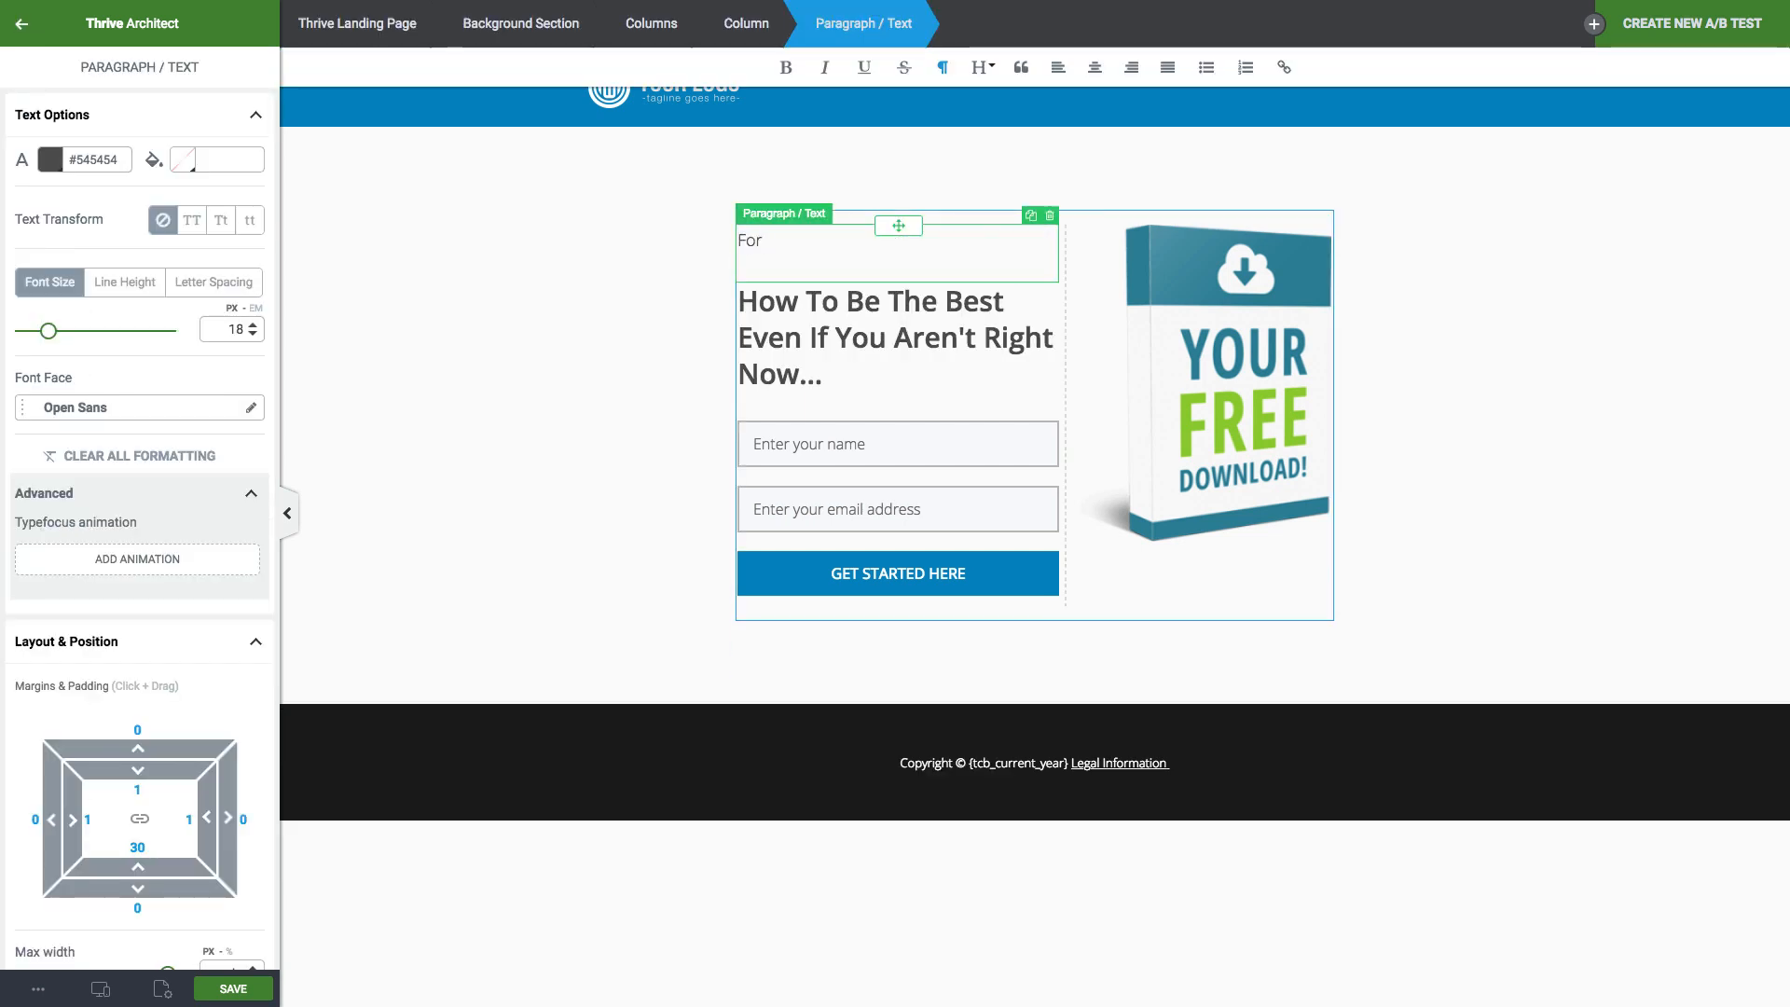
type(" Everyone...")
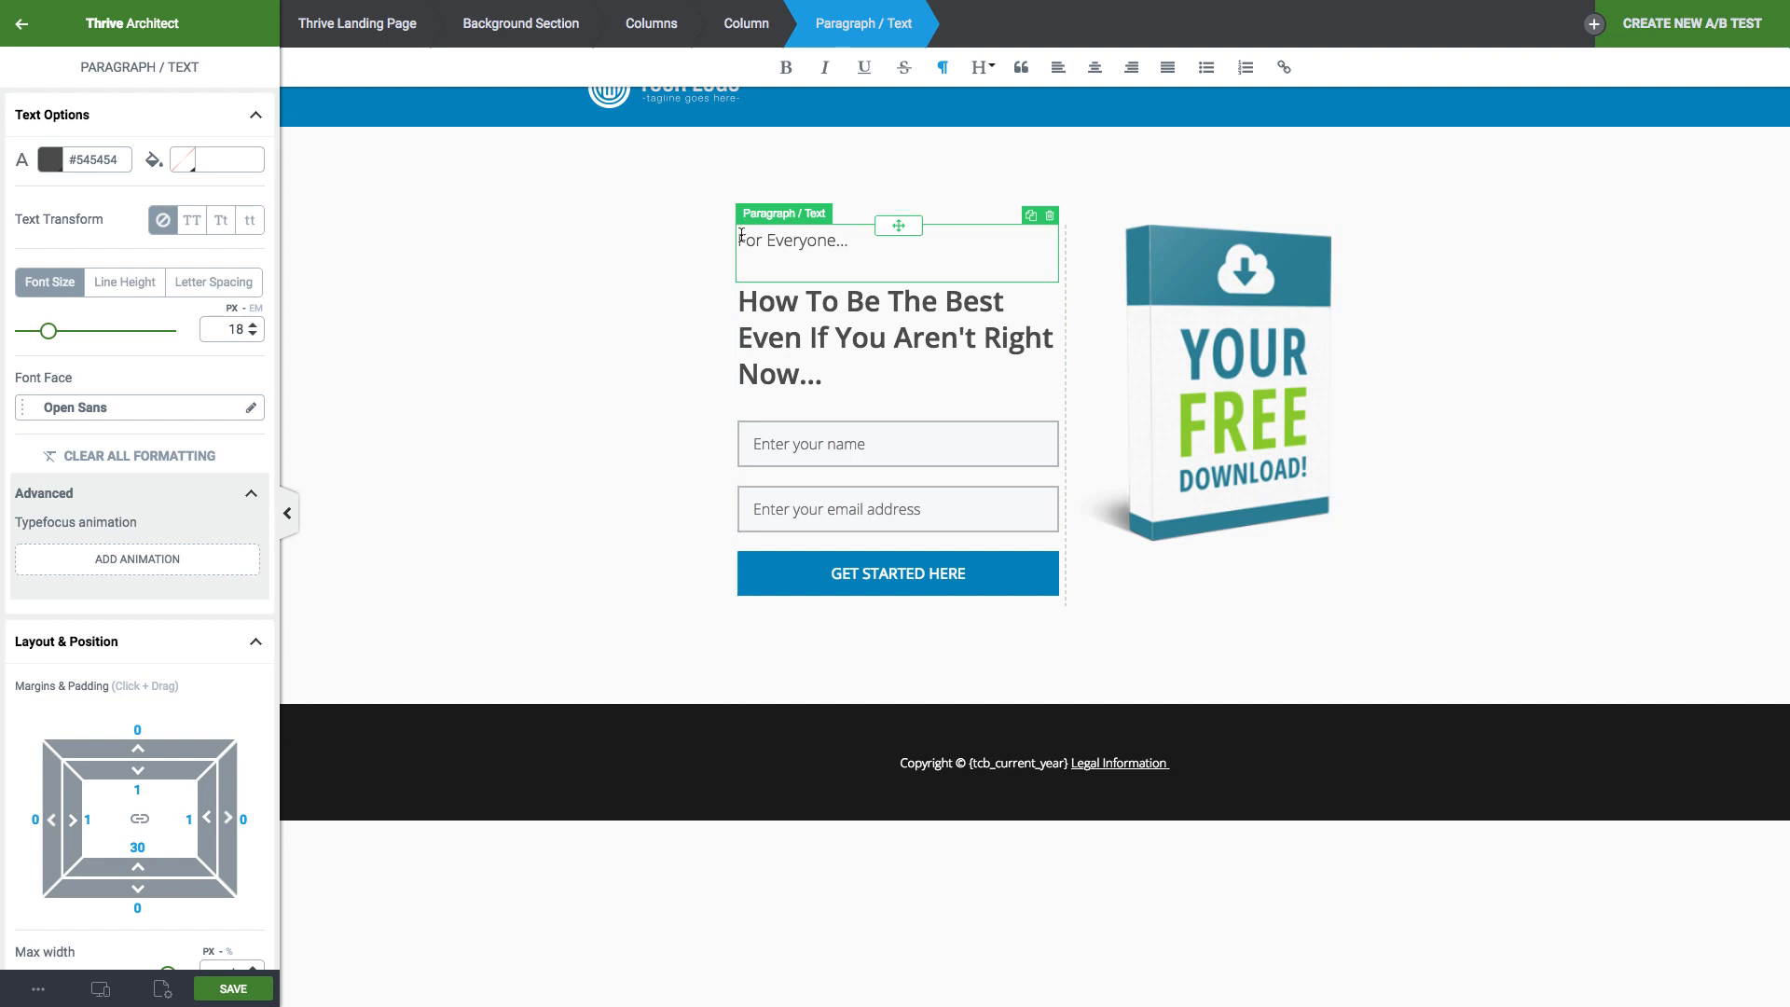
triple_click(742, 235)
key("super+i")
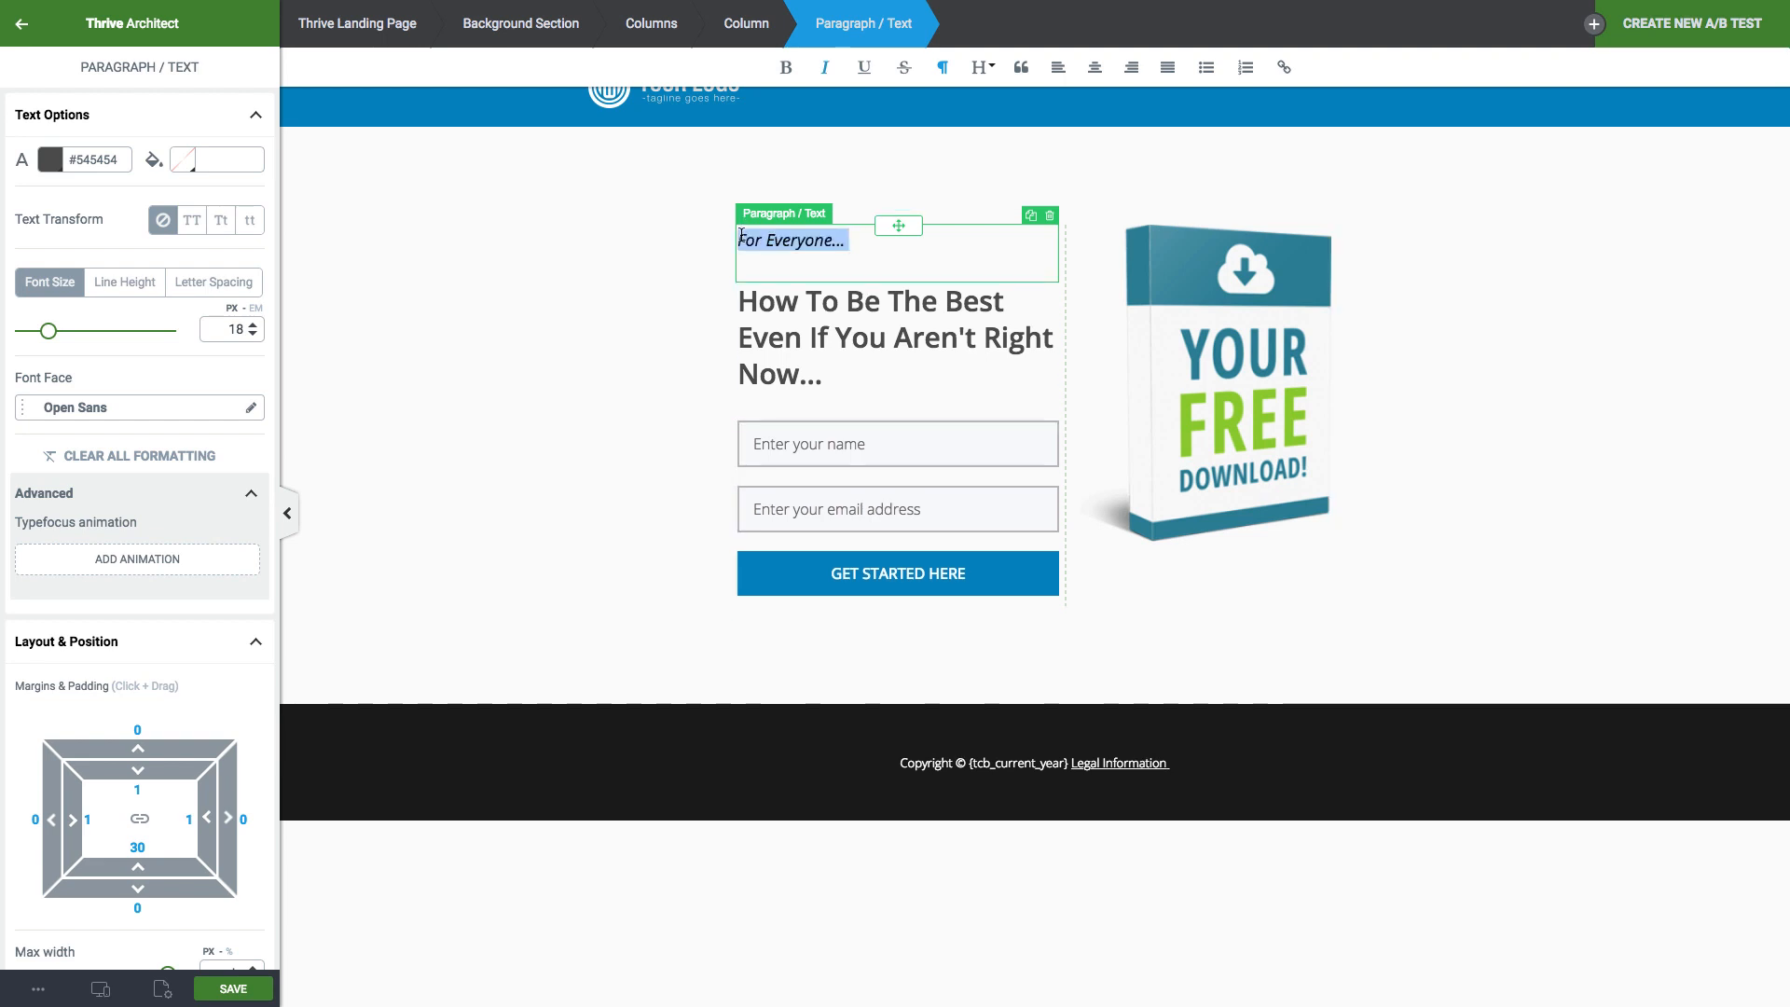
left_click(667, 326)
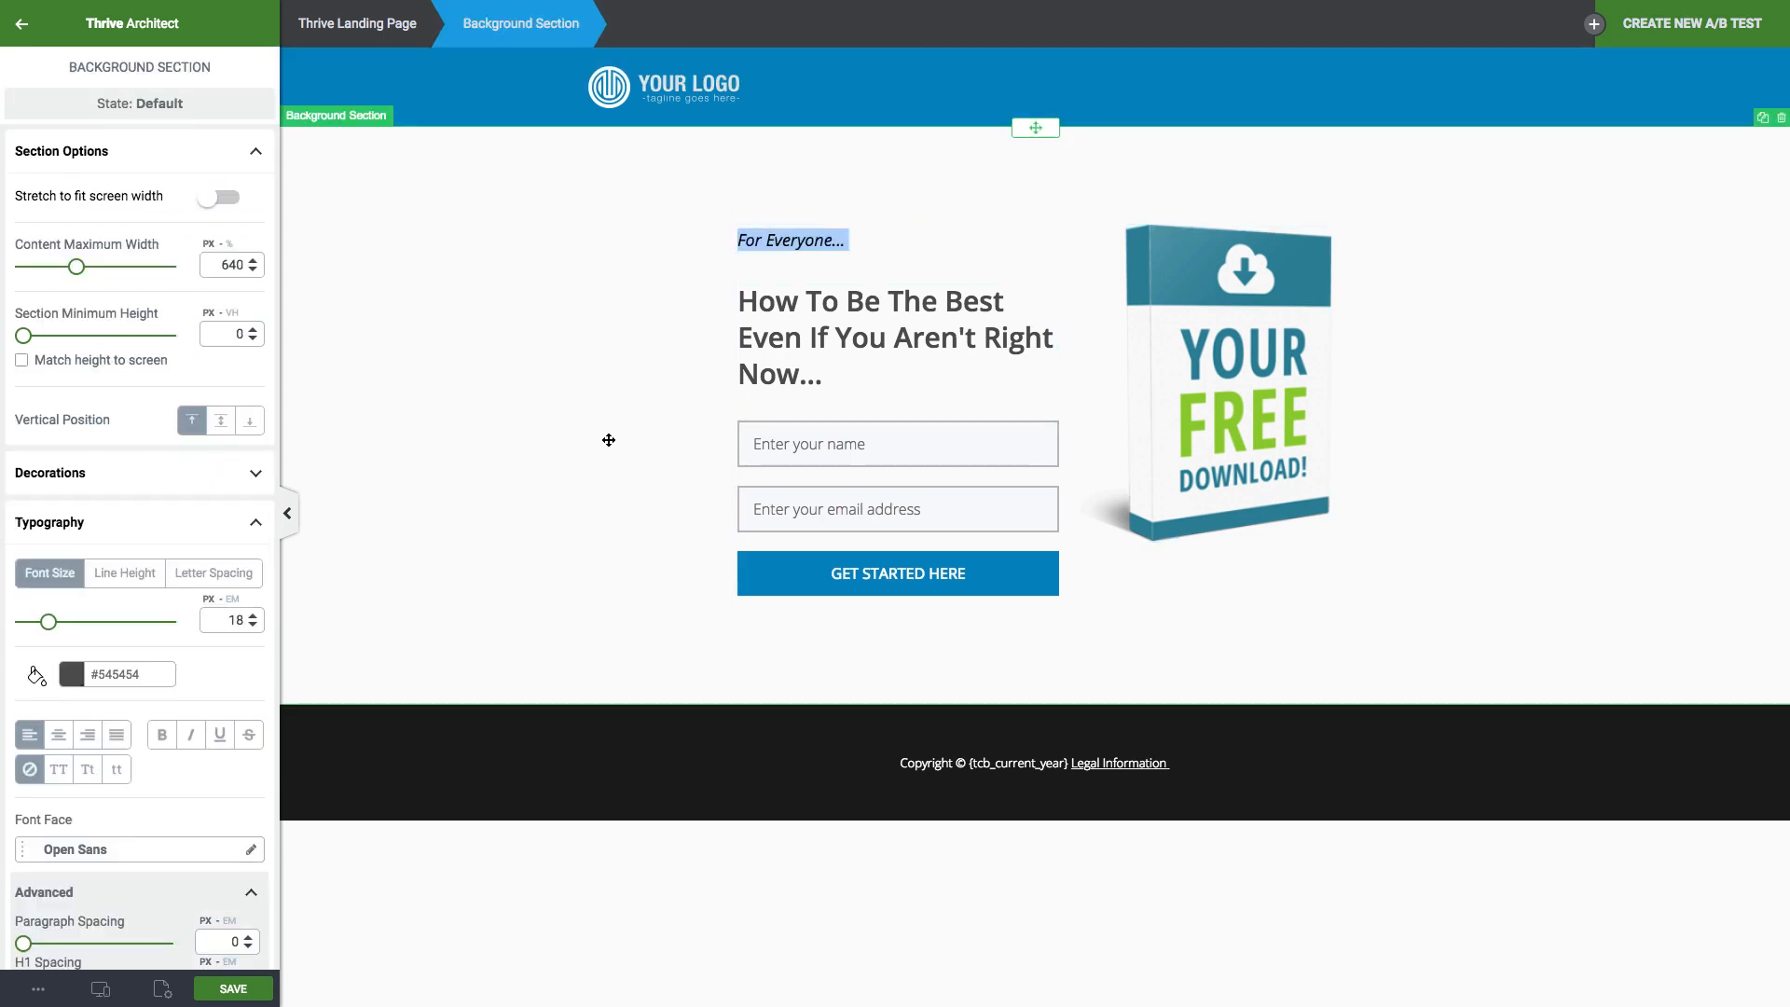
left_click(863, 246)
left_click(653, 443)
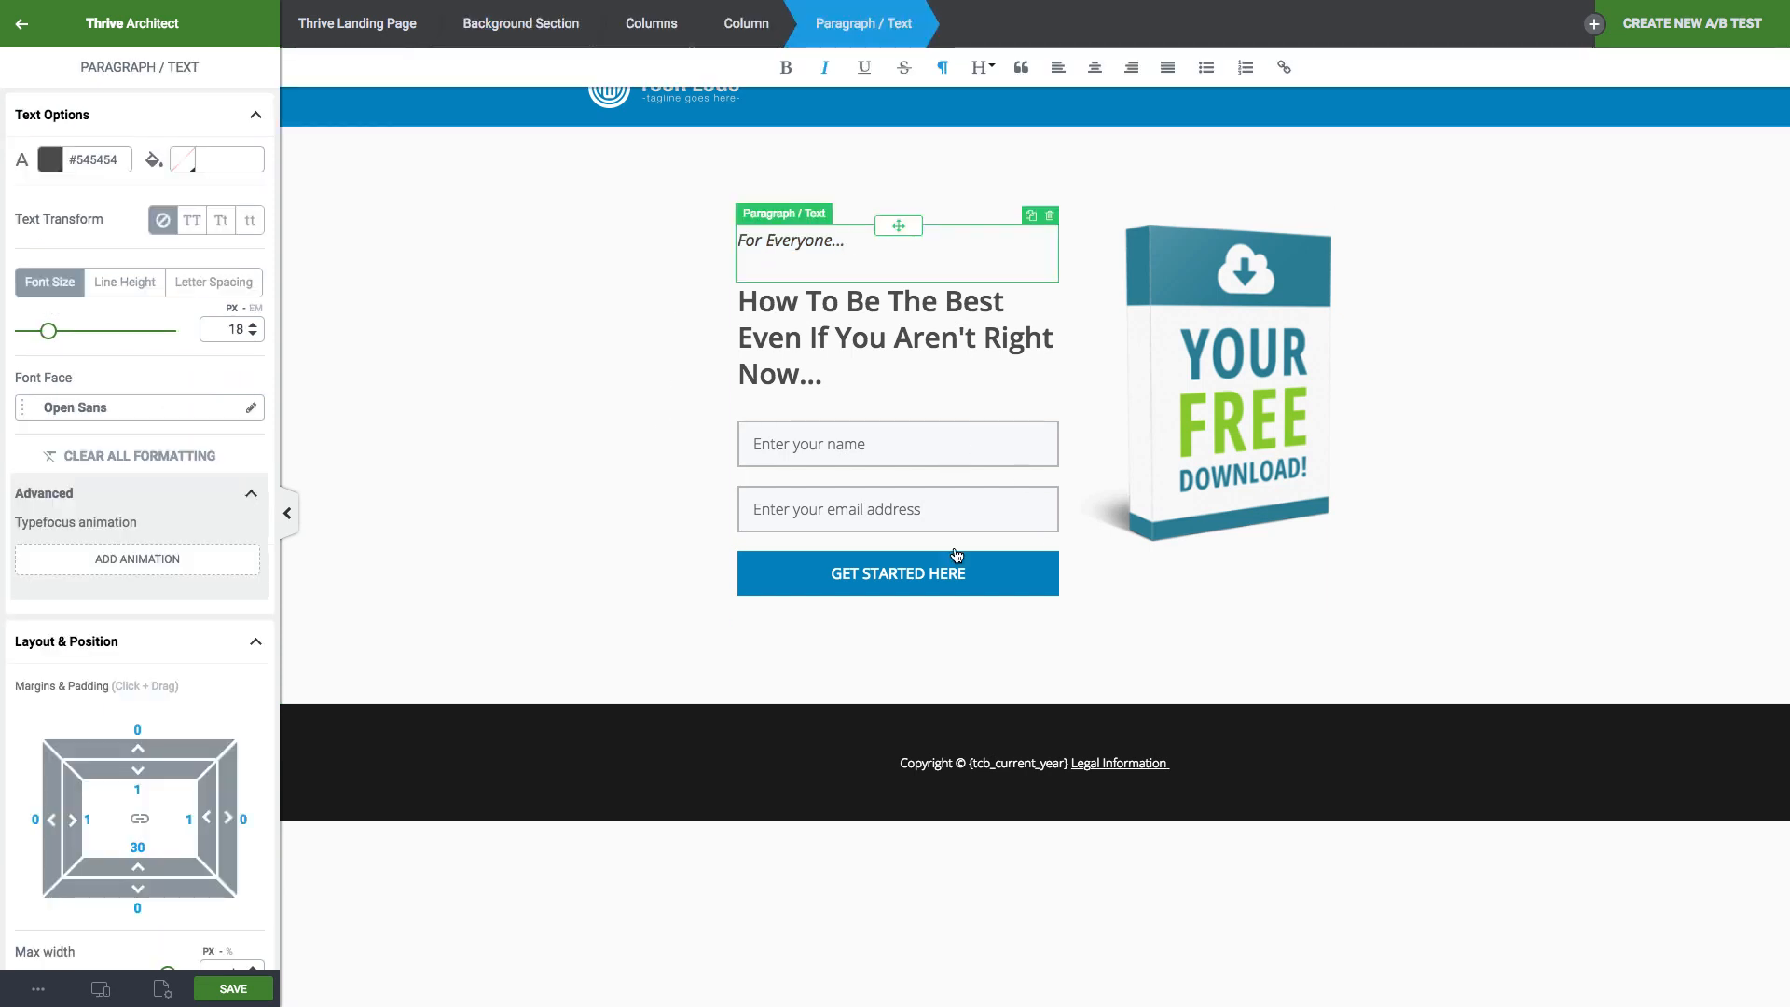
left_click(1214, 371)
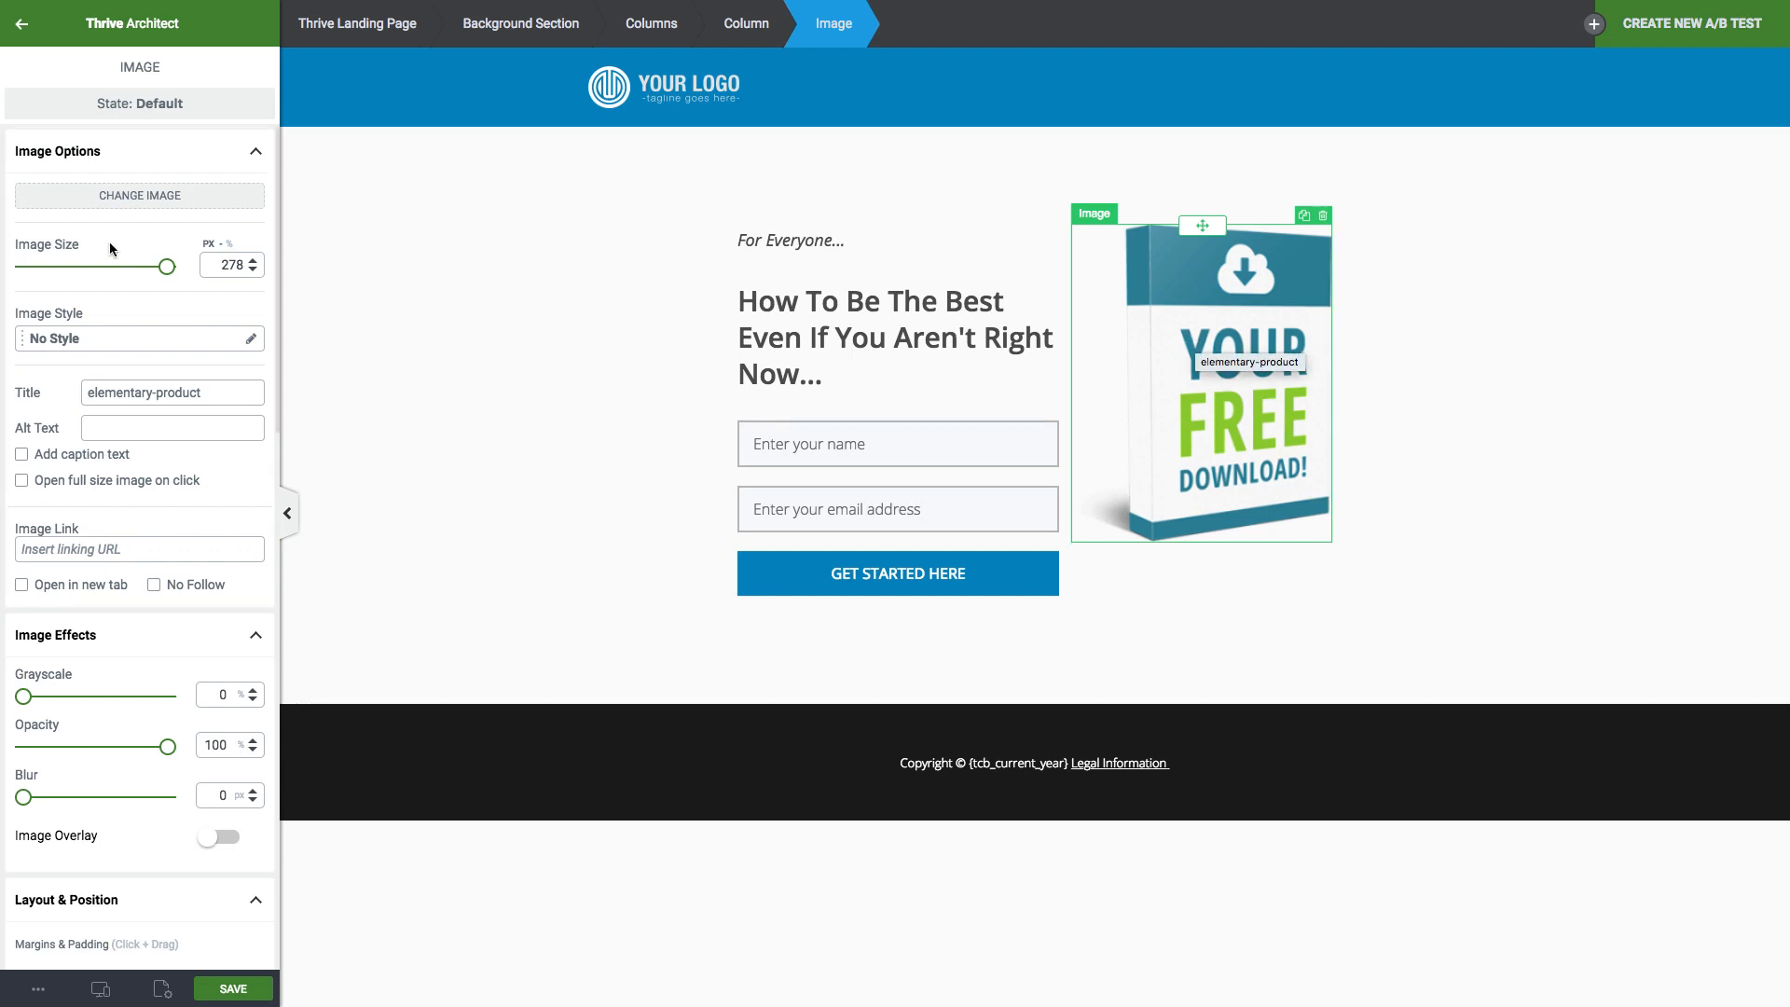
Replace the product box image with the round profile photo from the Media Library.
left_click(179, 200)
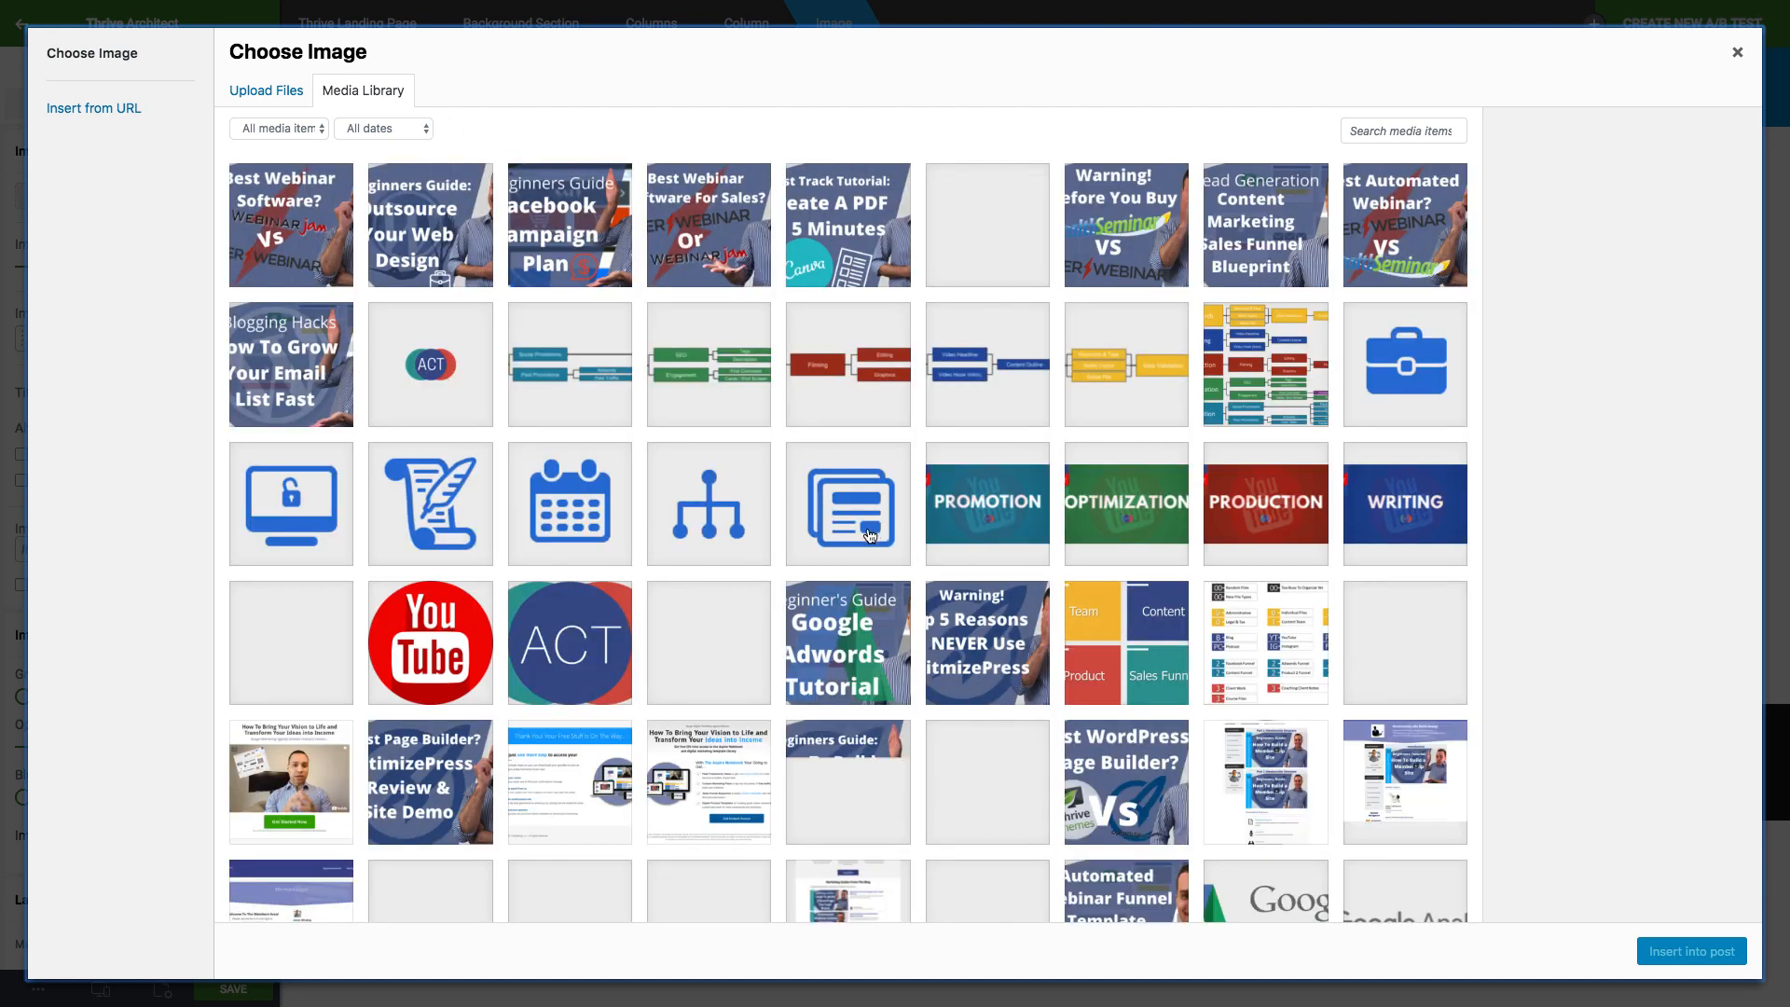
scroll(927, 637, "down", 3)
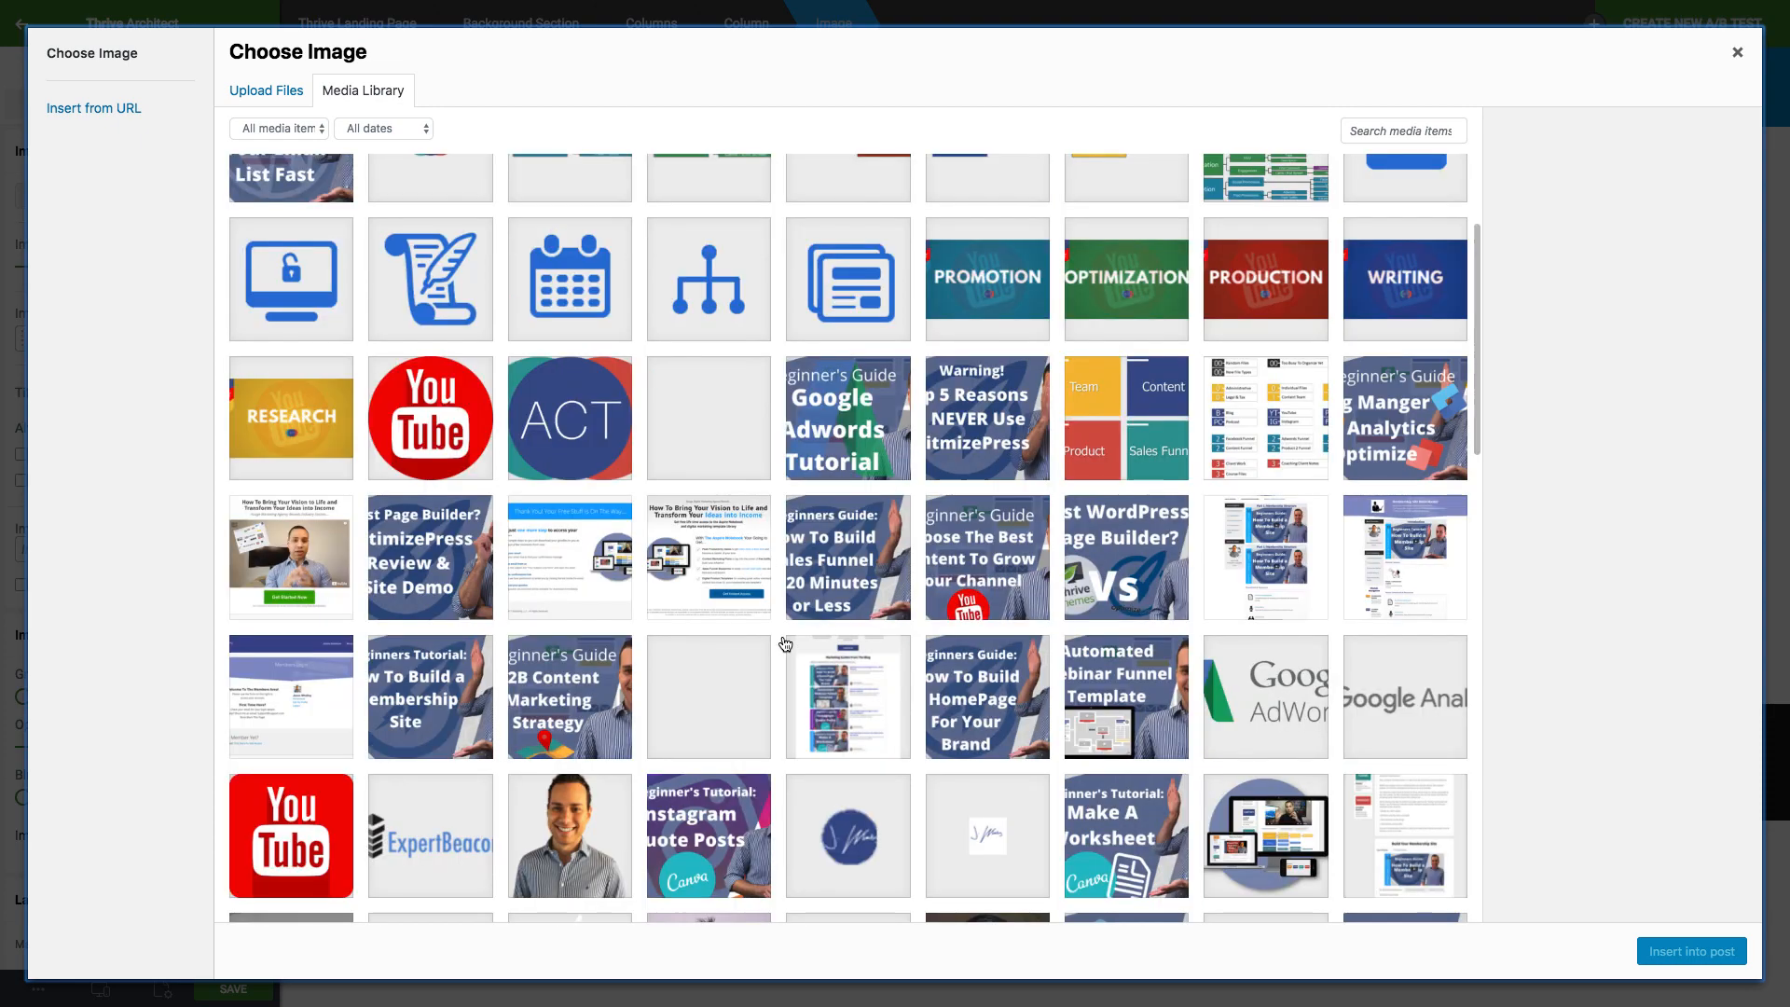
scroll(783, 645, "down", 5)
left_click(1263, 494)
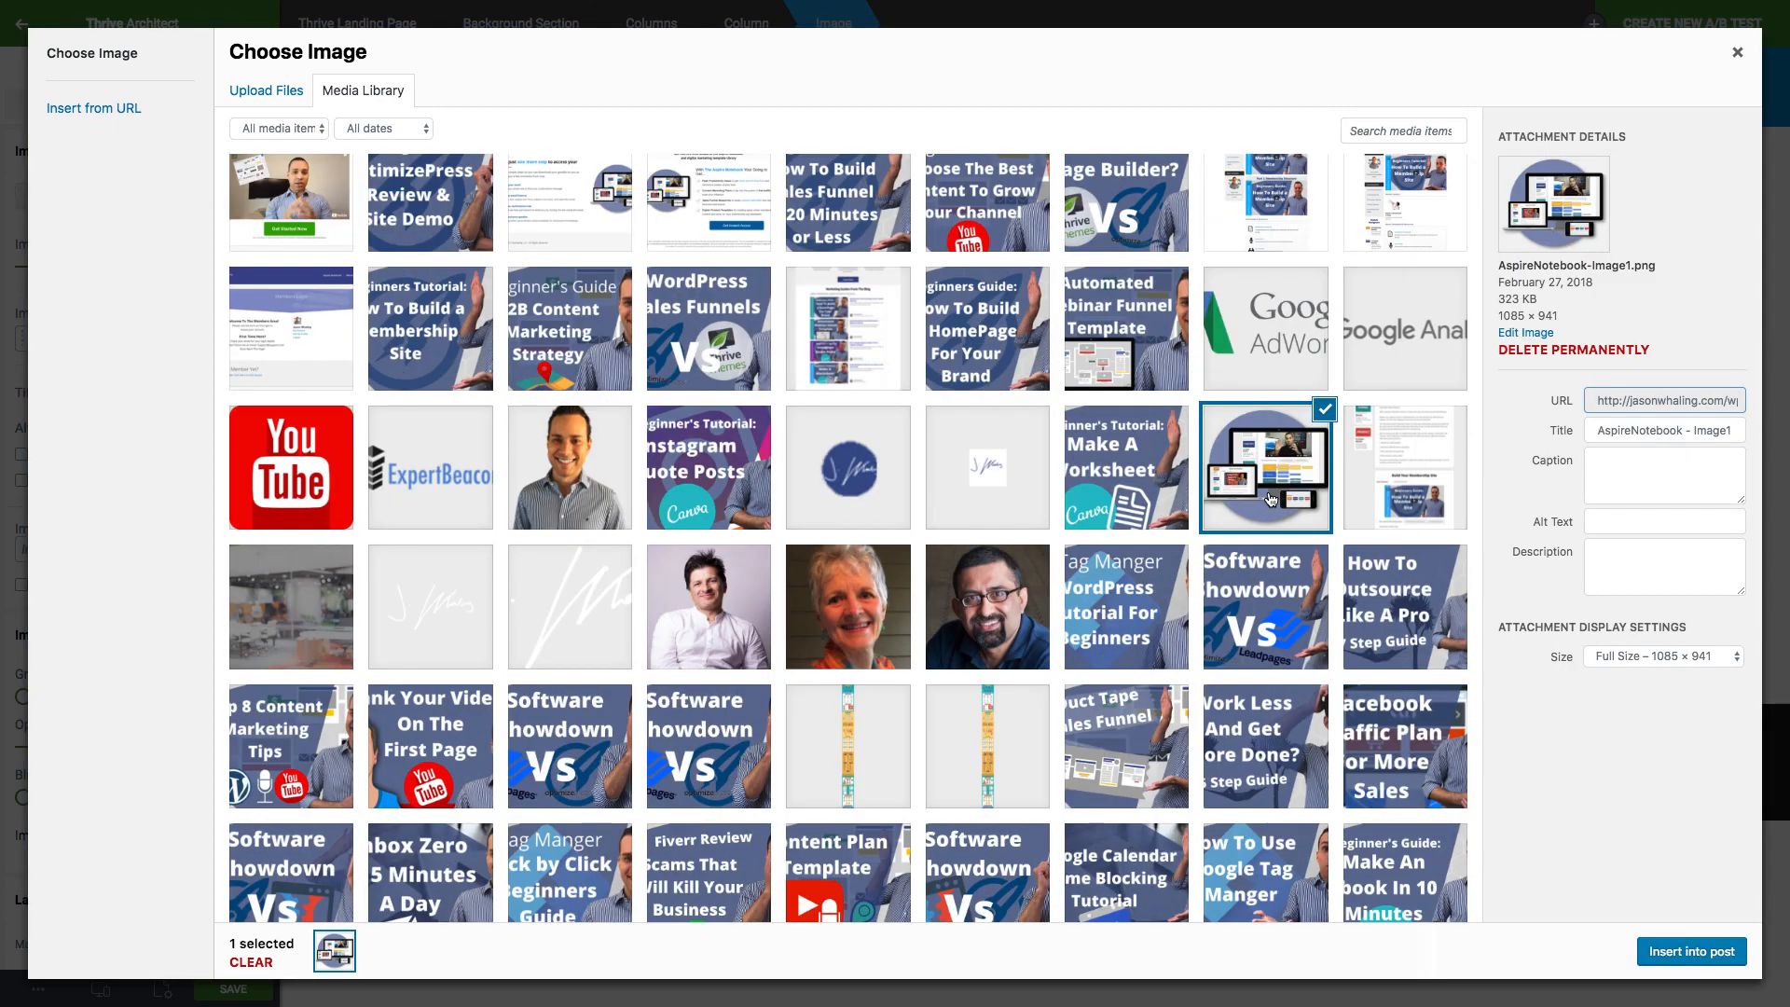
scroll(1270, 499, "down", 6)
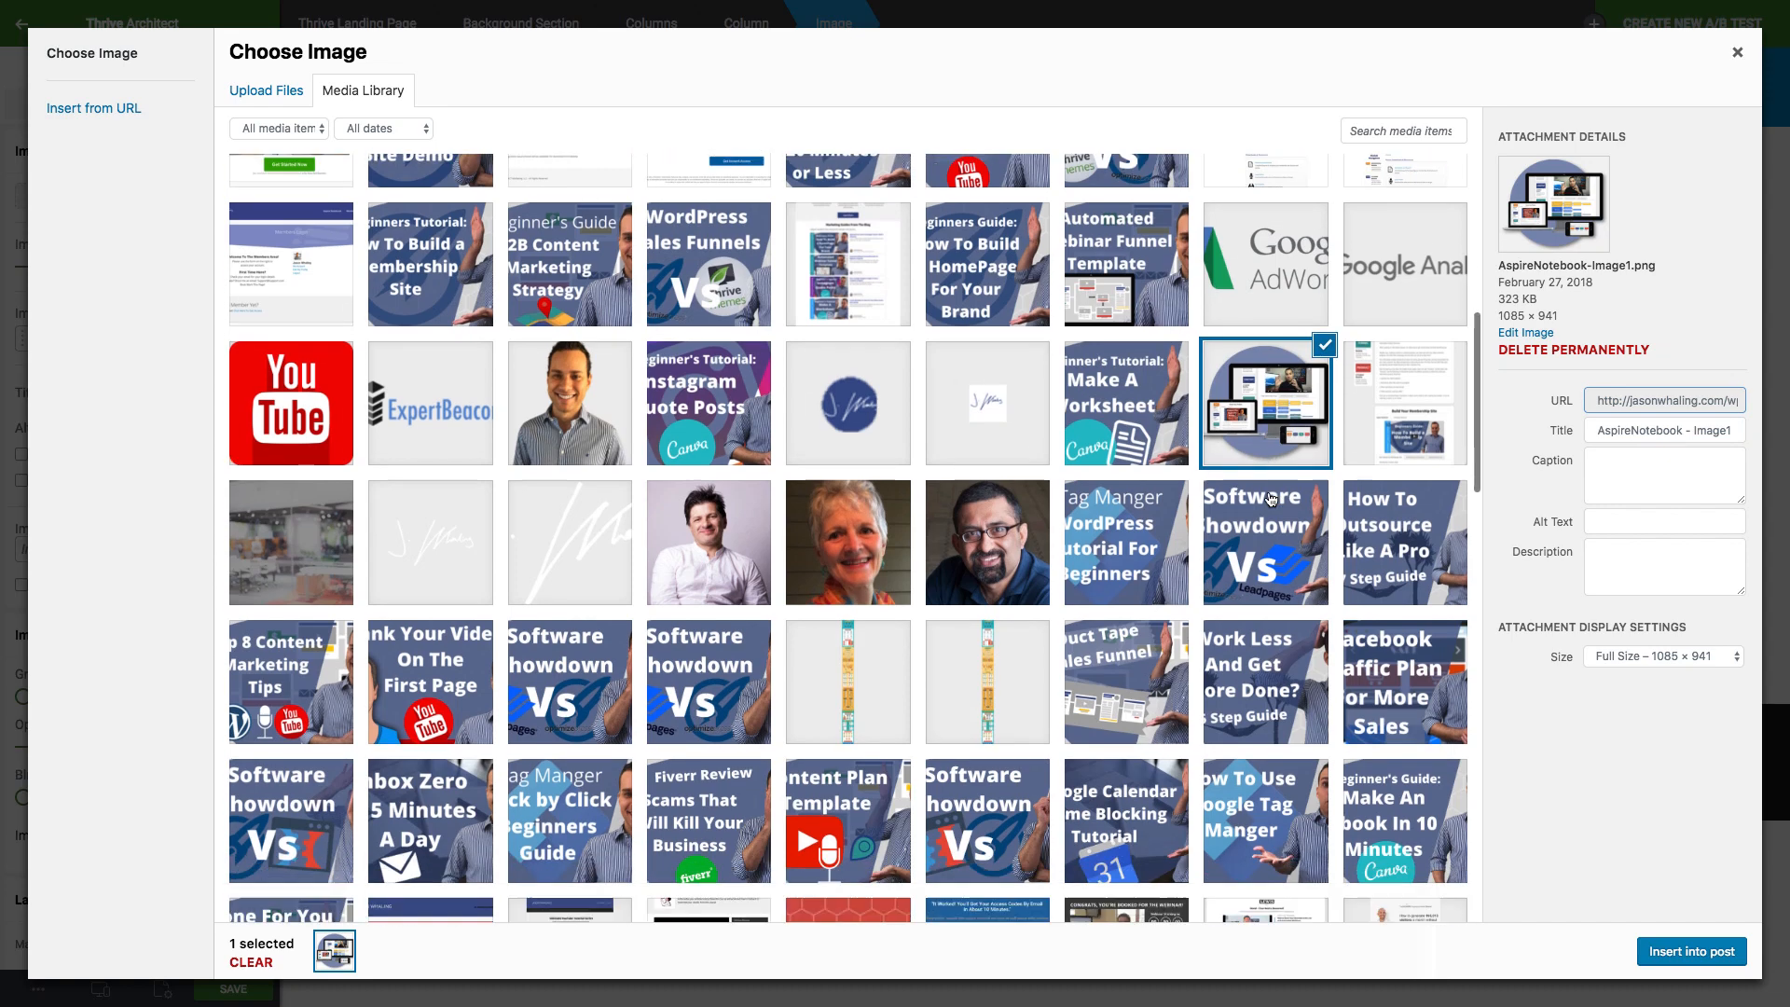
scroll(935, 568, "down", 8)
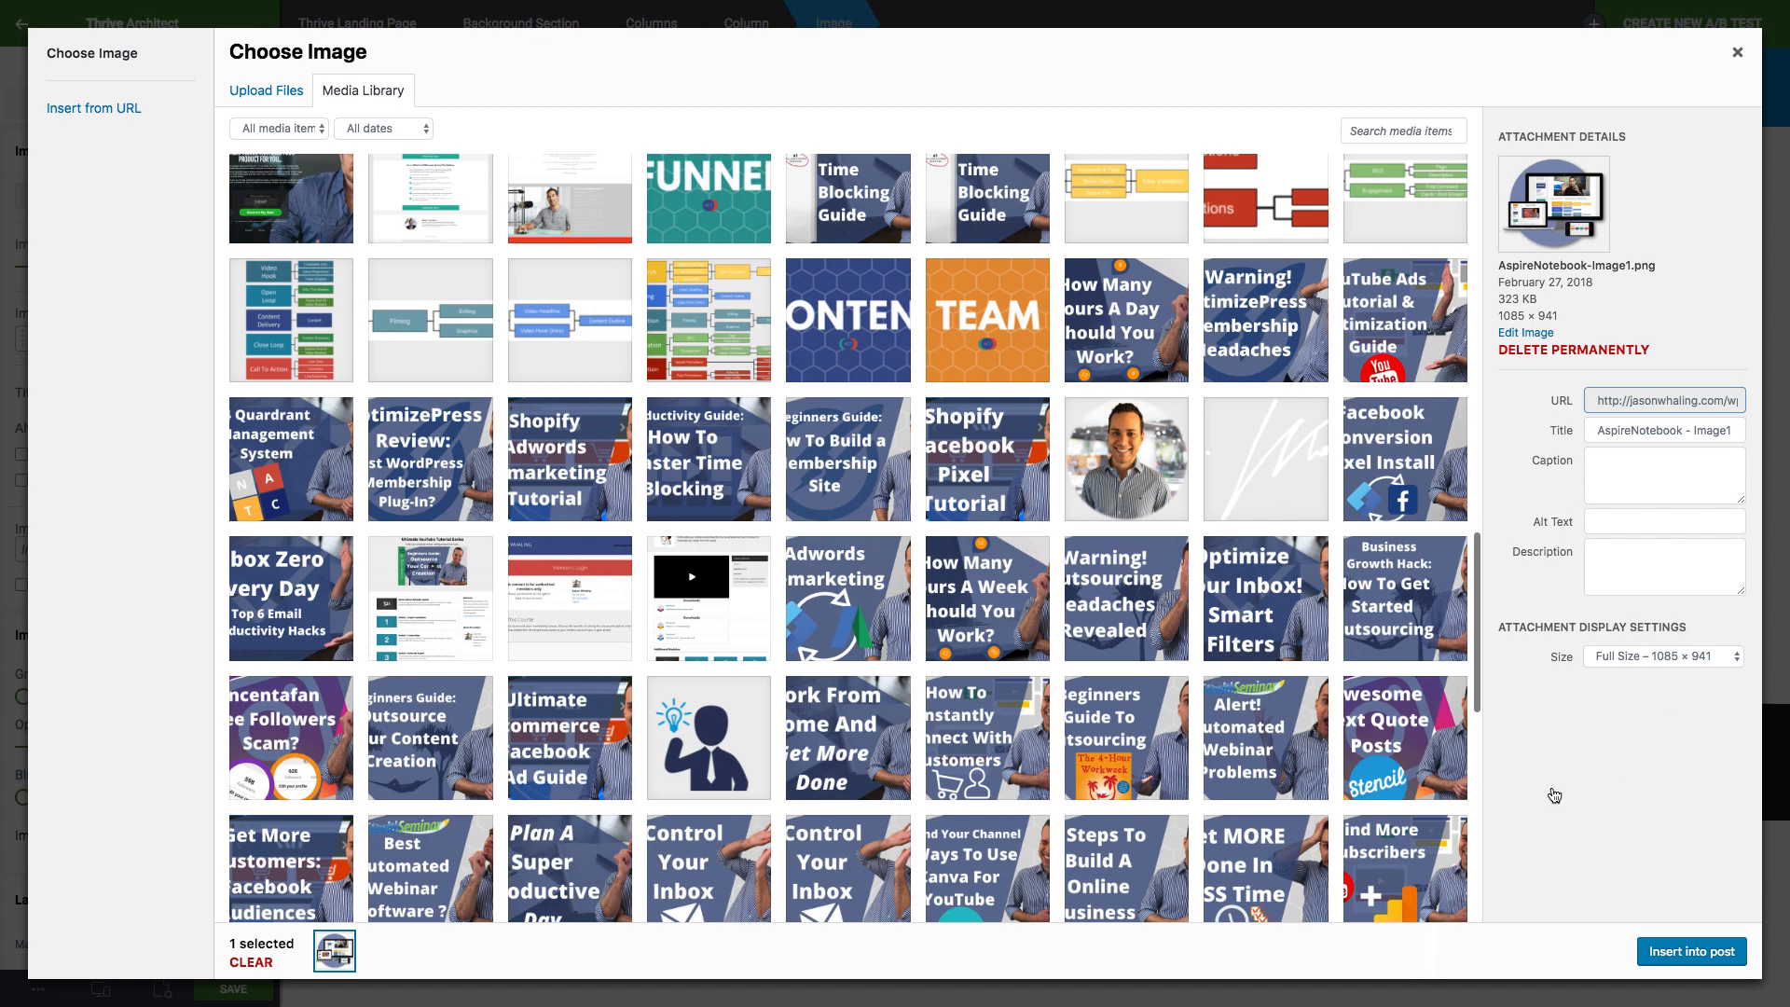
left_click(1125, 464)
left_click(1671, 952)
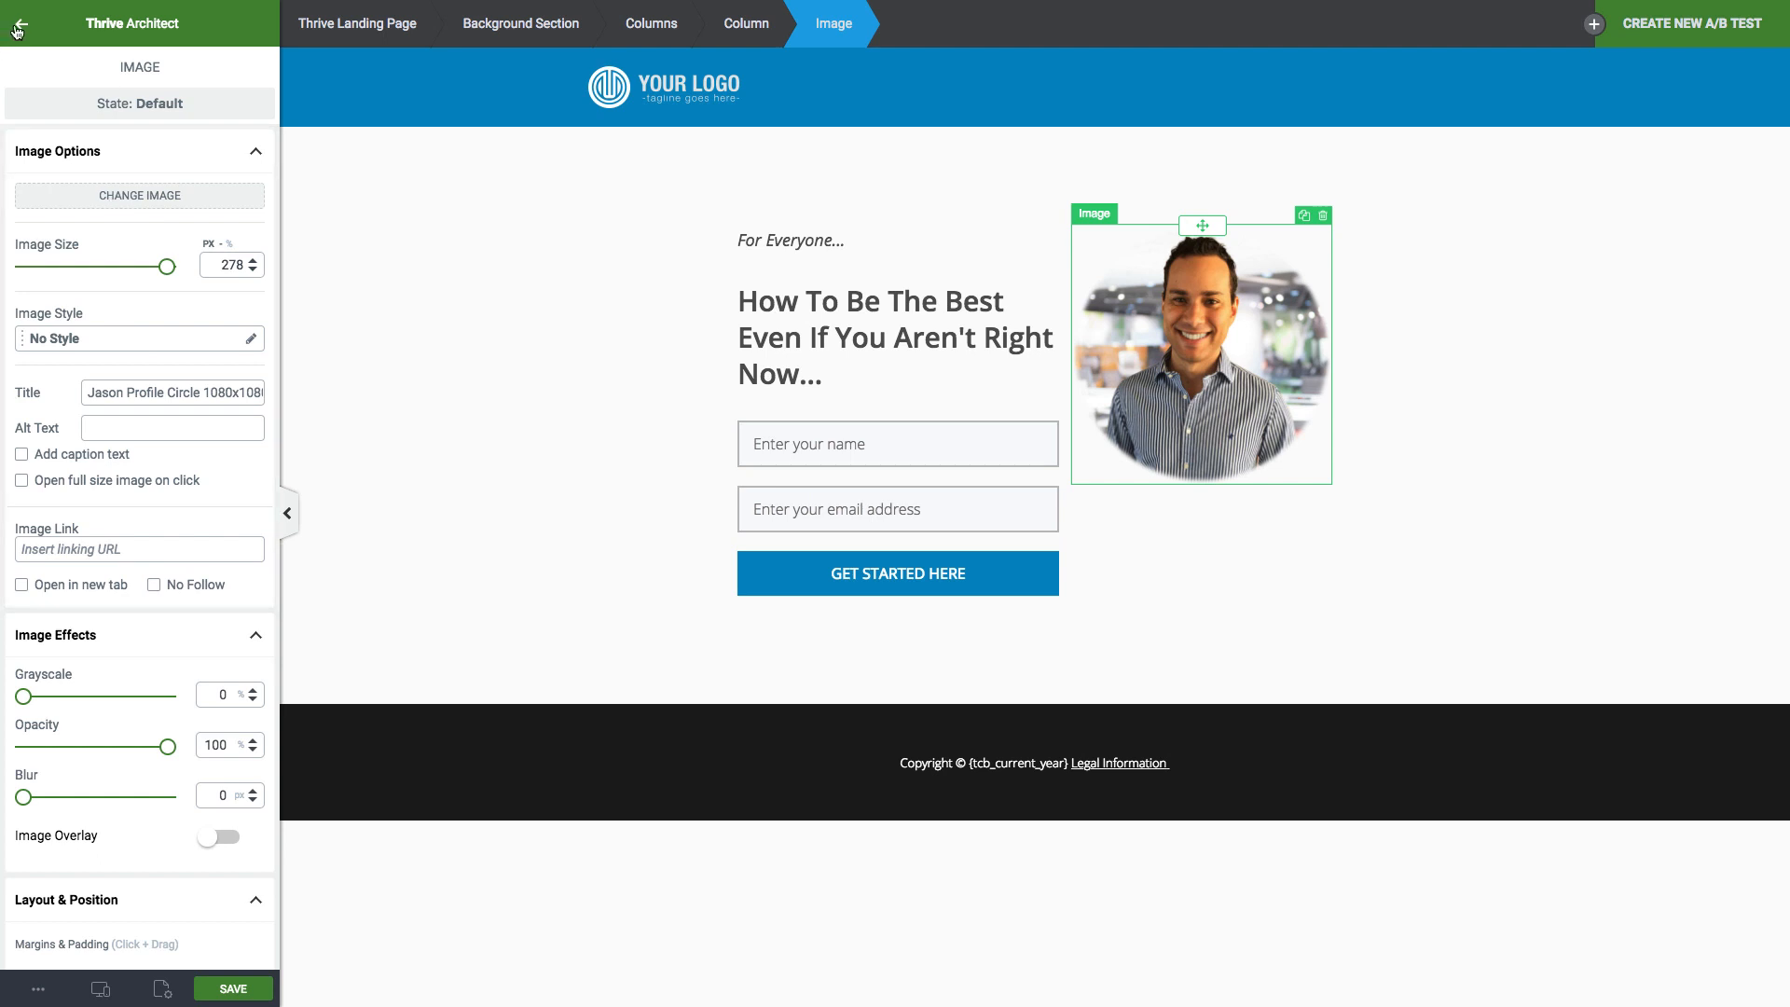
Copy the 'For Everyone...' paragraph under the photo, retyped as the owner's name and 'Not The Best At Everything... YET'.
left_click(16, 30)
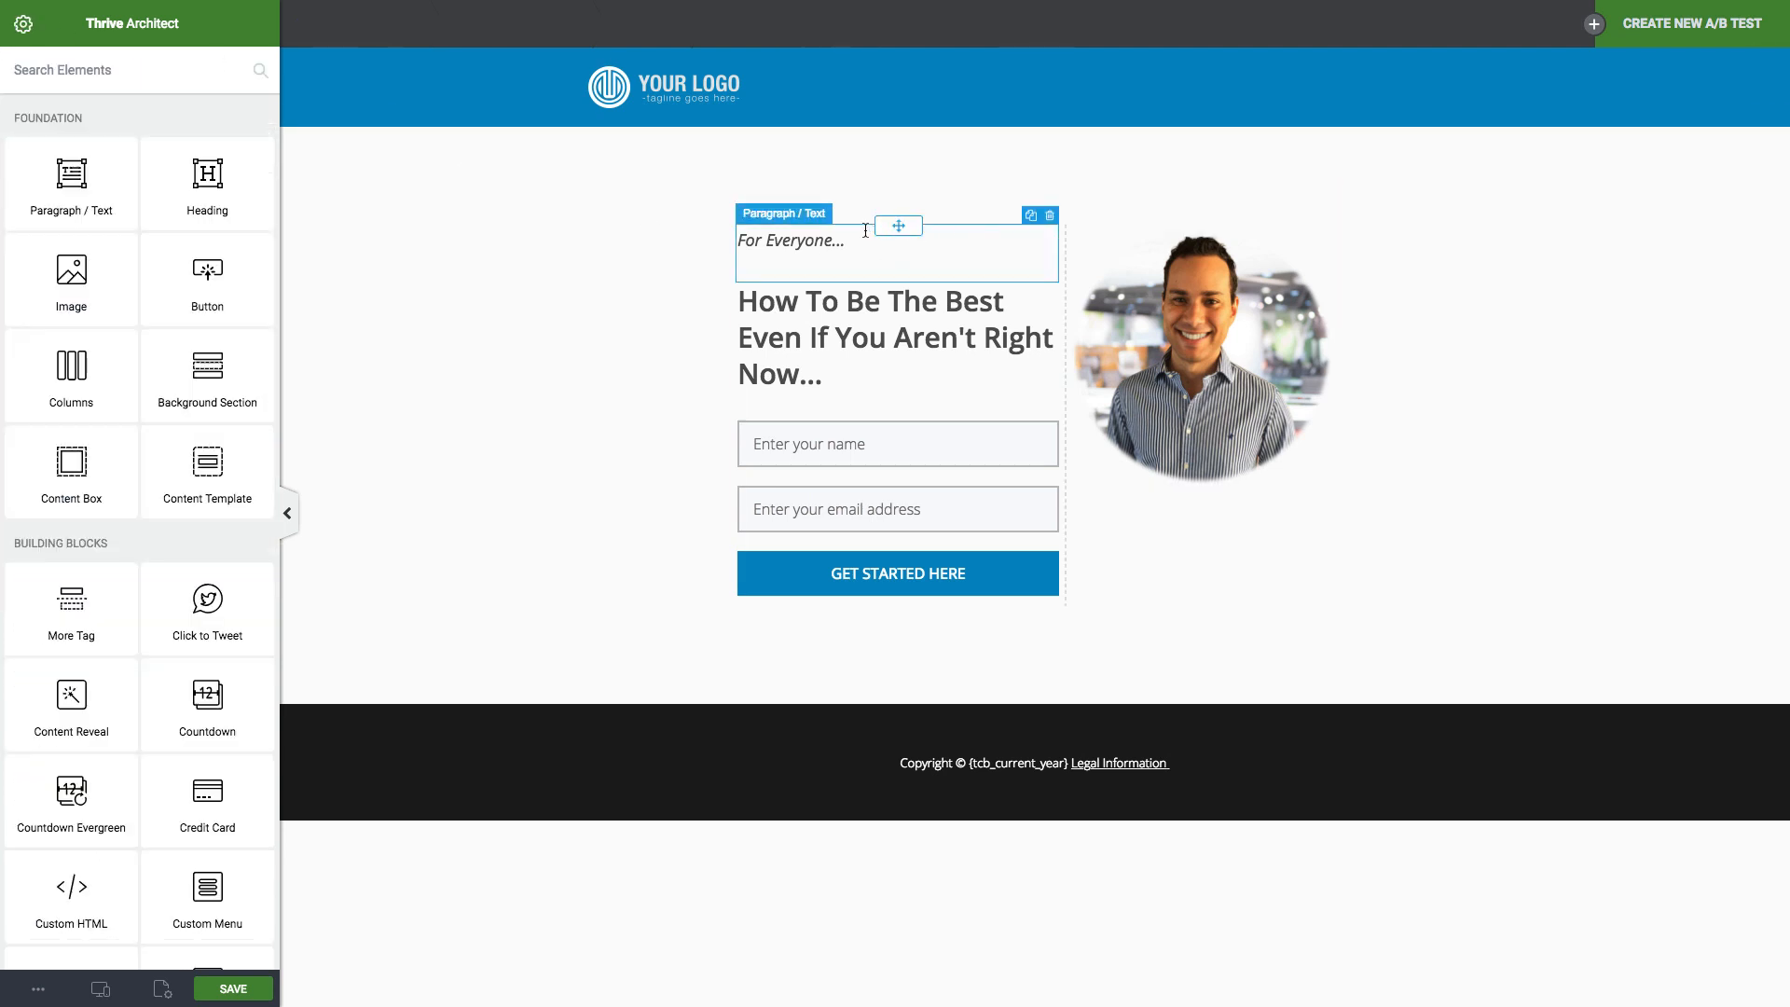
left_click(1032, 216)
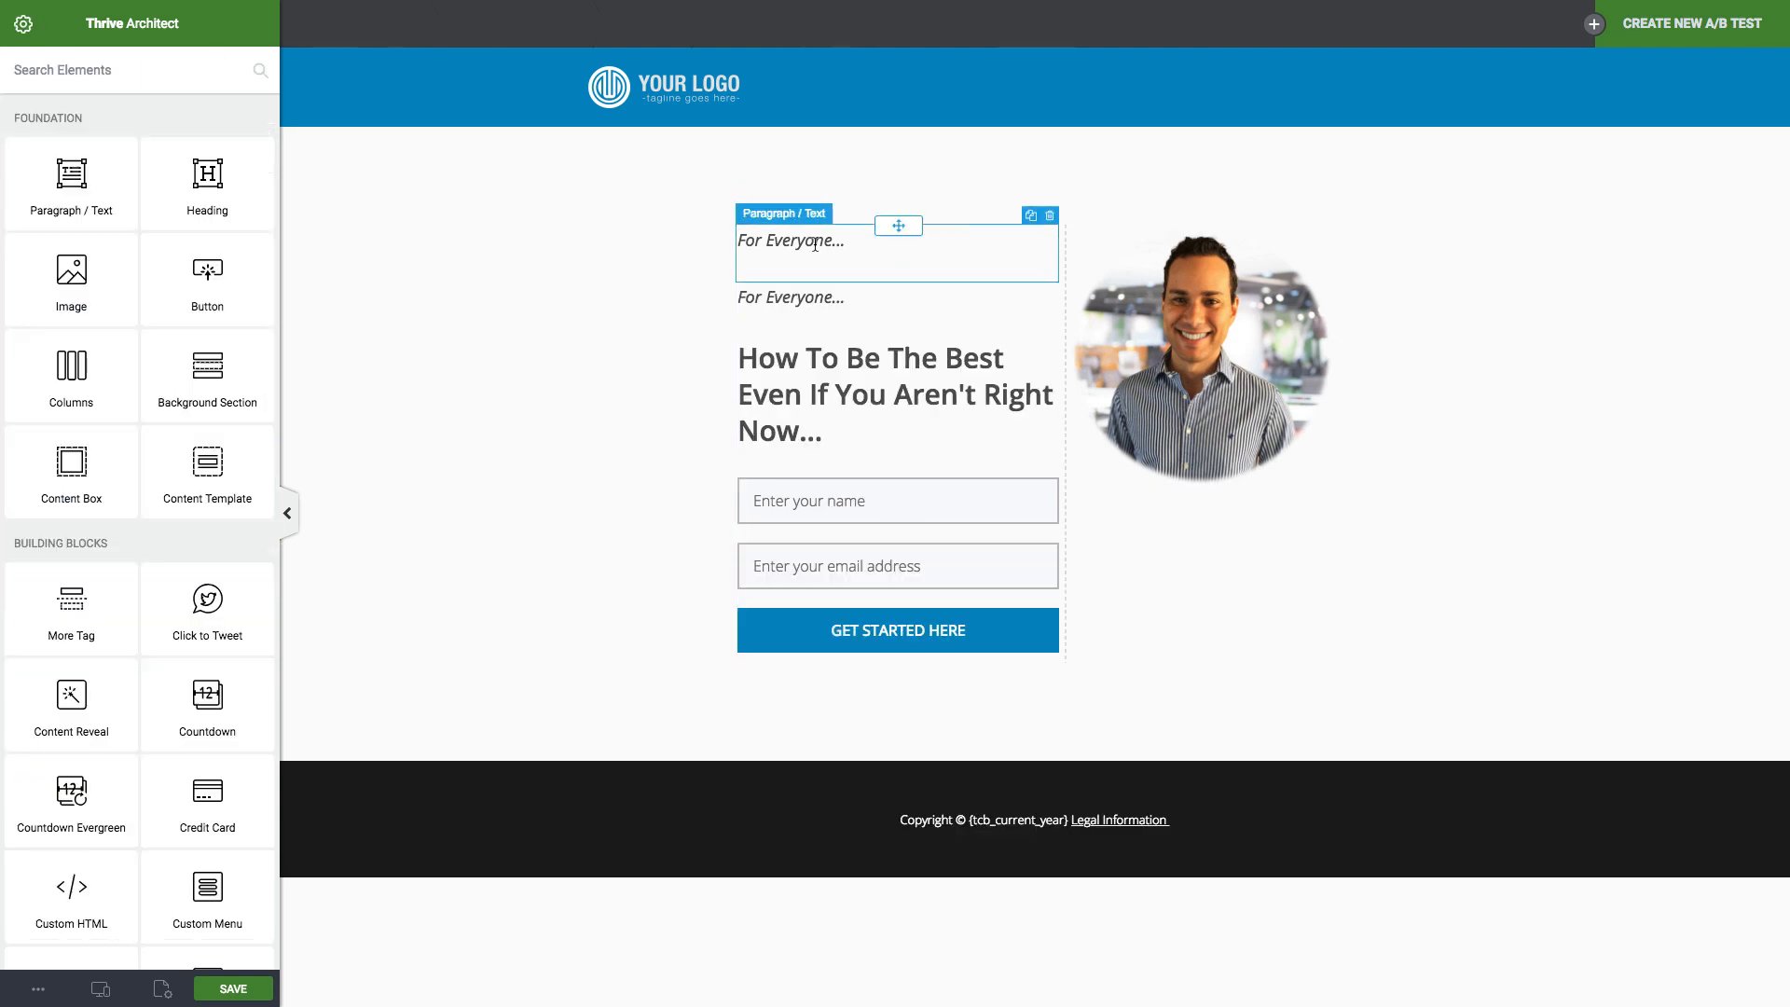
left_click_drag(897, 288, 1195, 482)
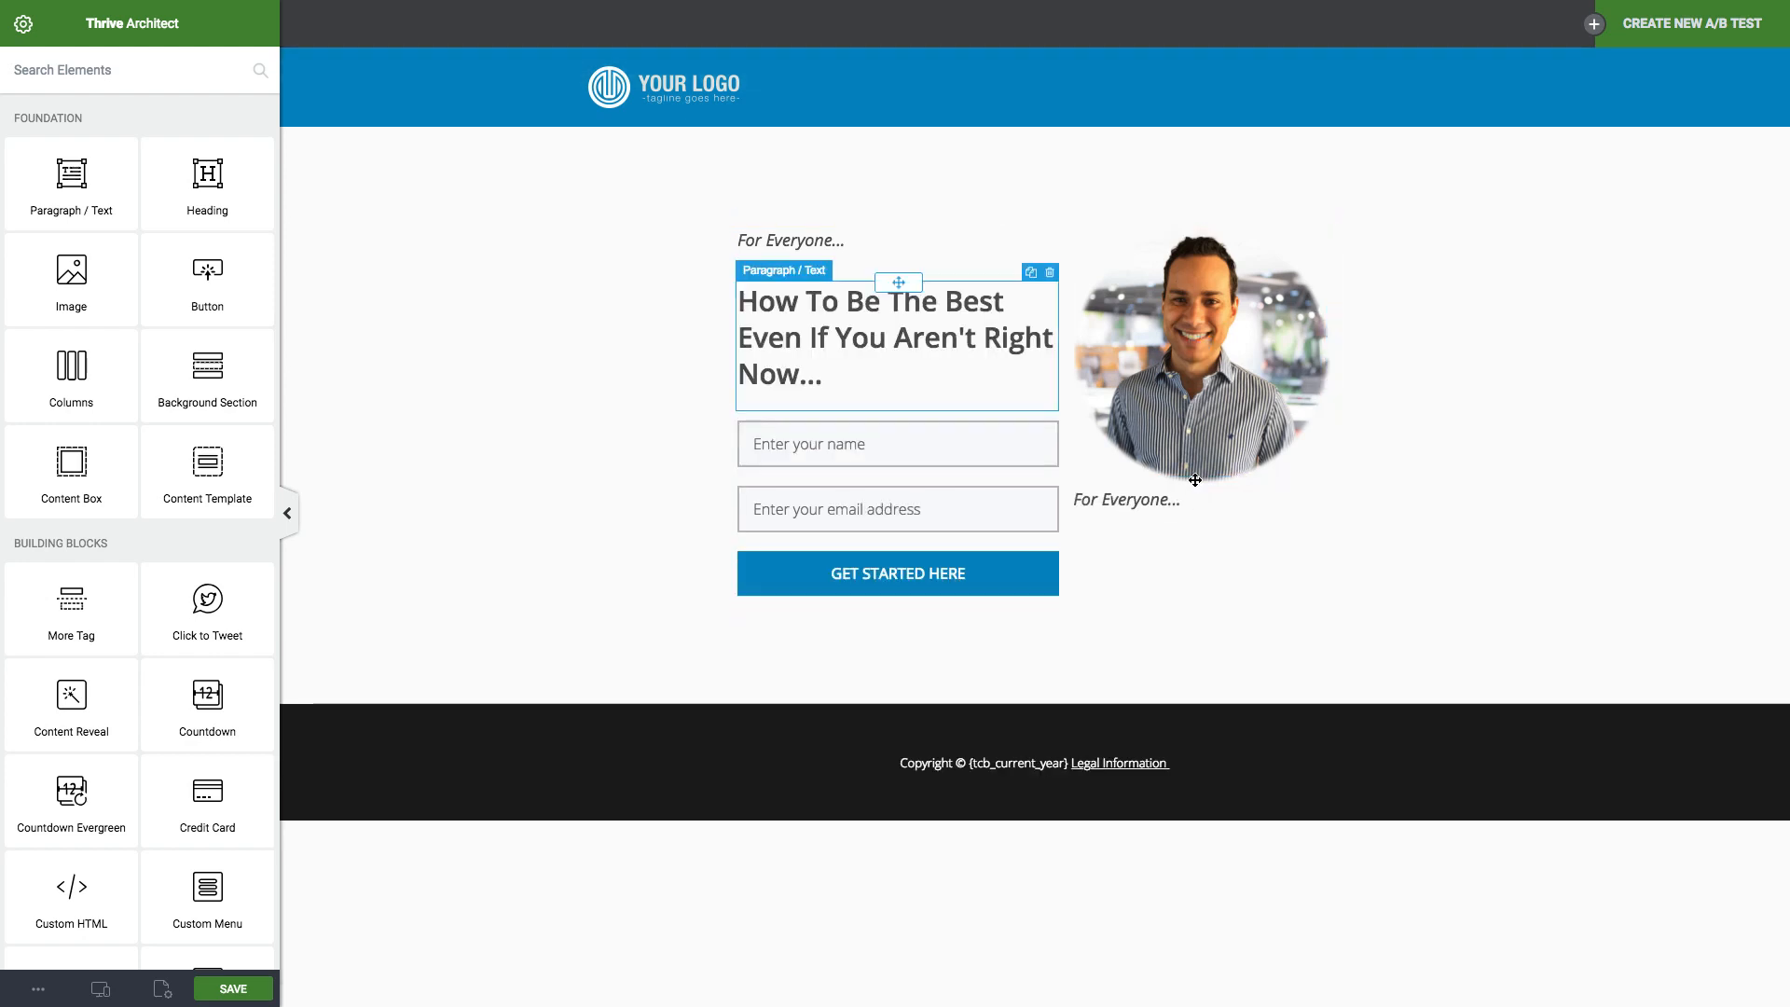
left_click(1162, 509)
triple_click(1162, 508)
key("BackSpace")
key("Return")
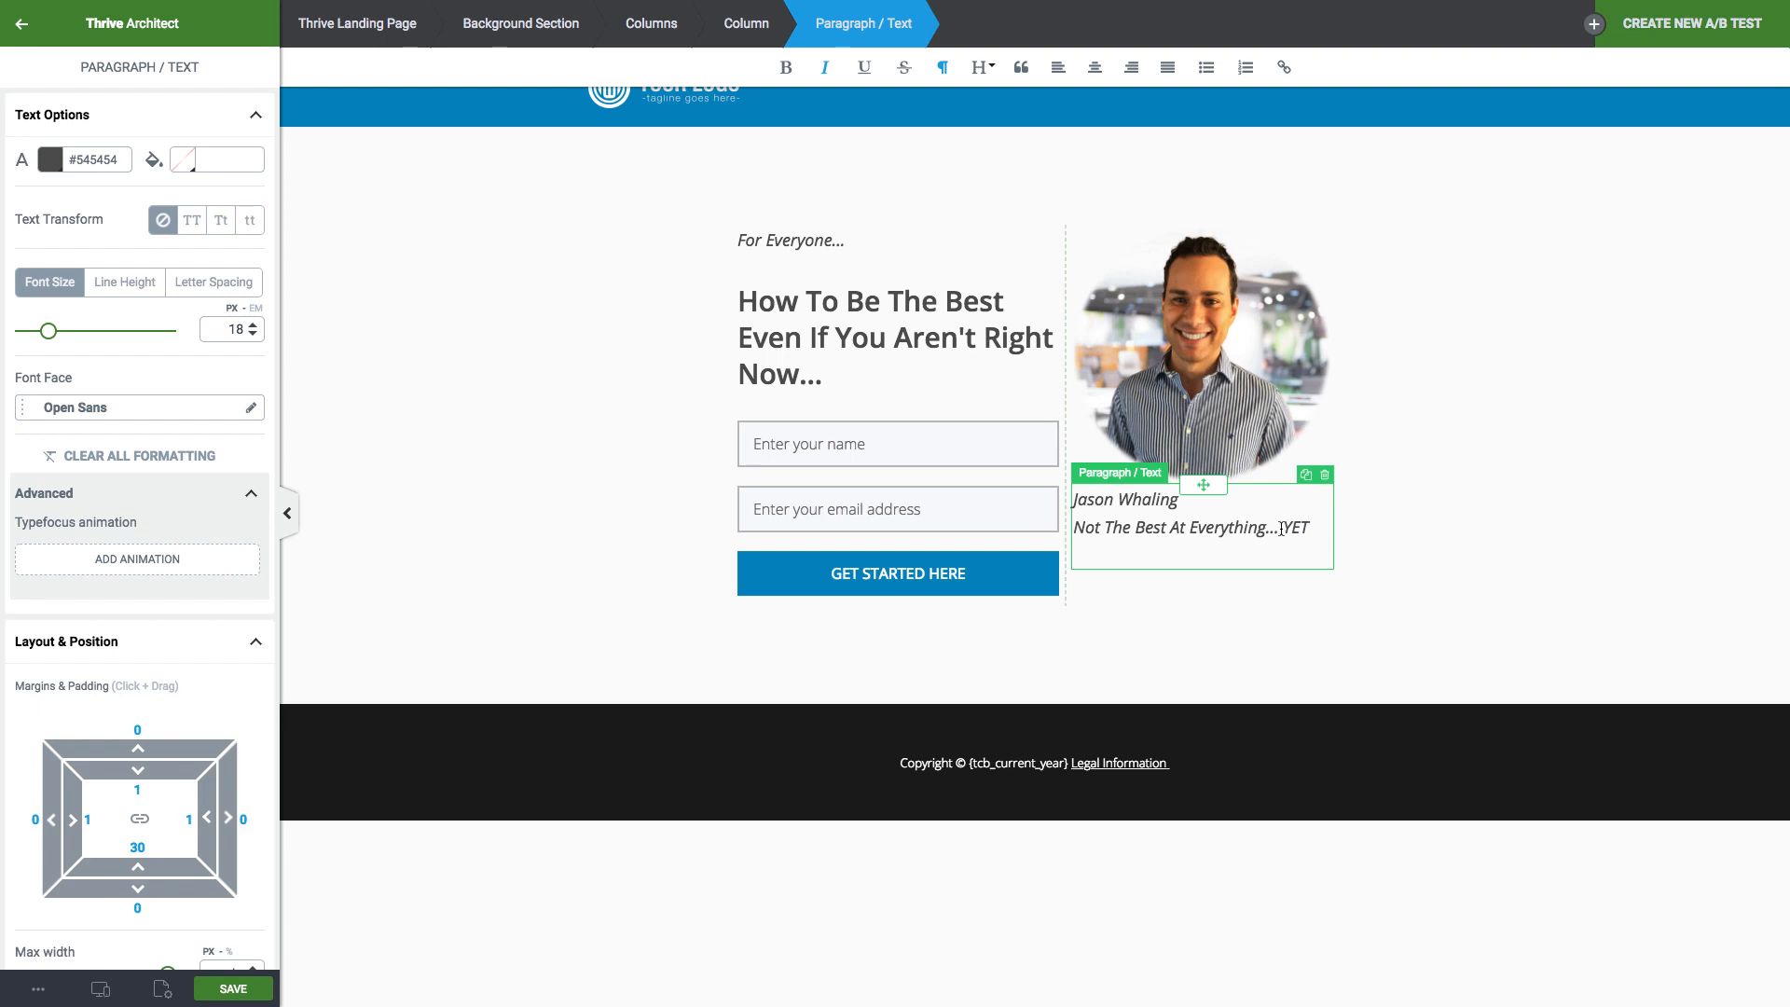
Center-align both caption lines under the profile photo.
left_click(1257, 586)
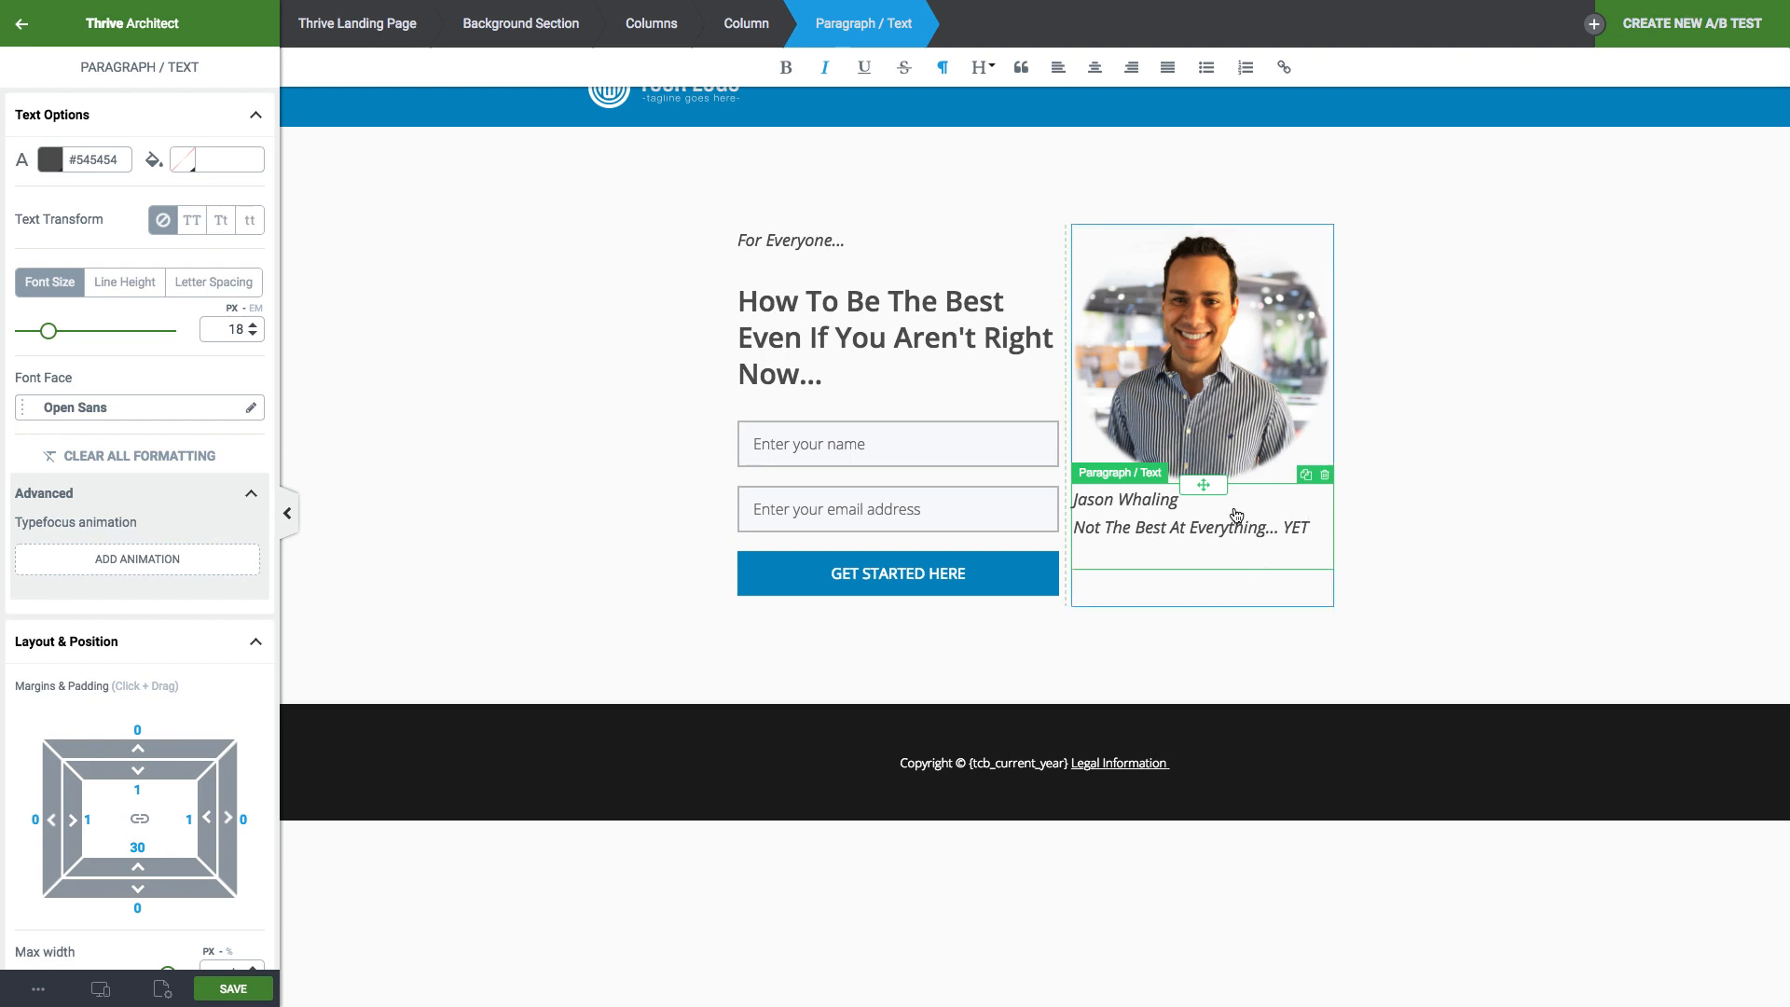
triple_click(1214, 534)
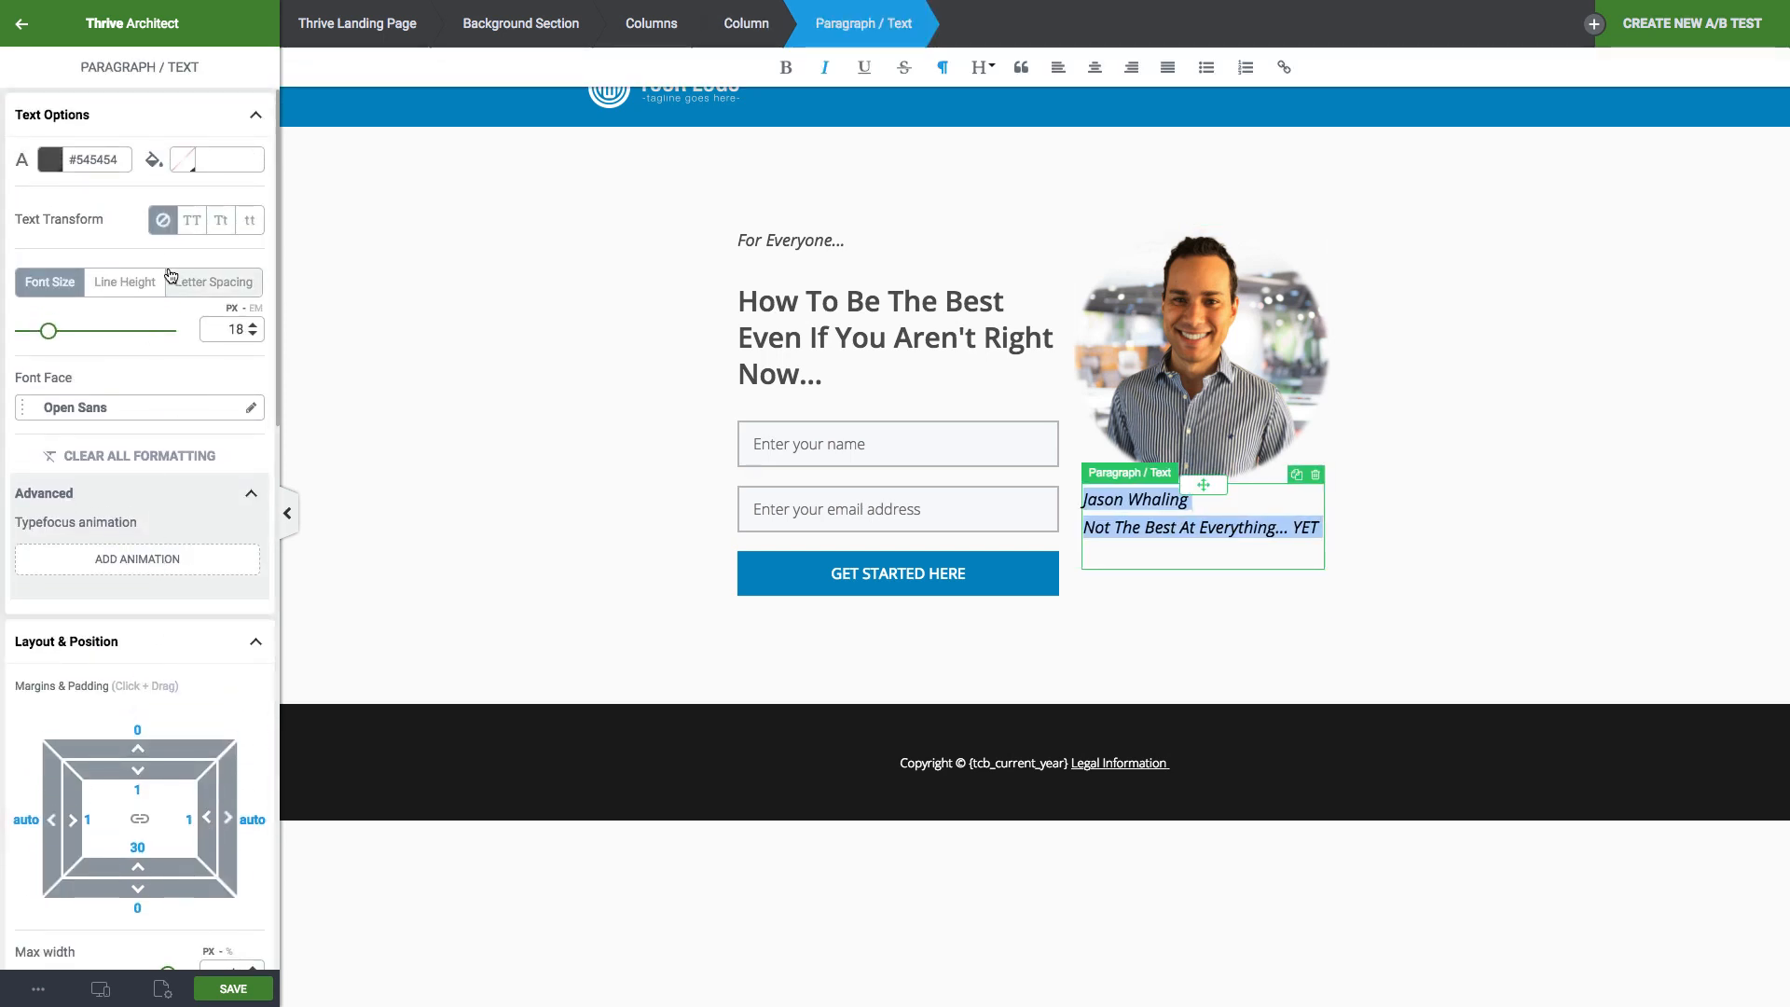
left_click(1097, 69)
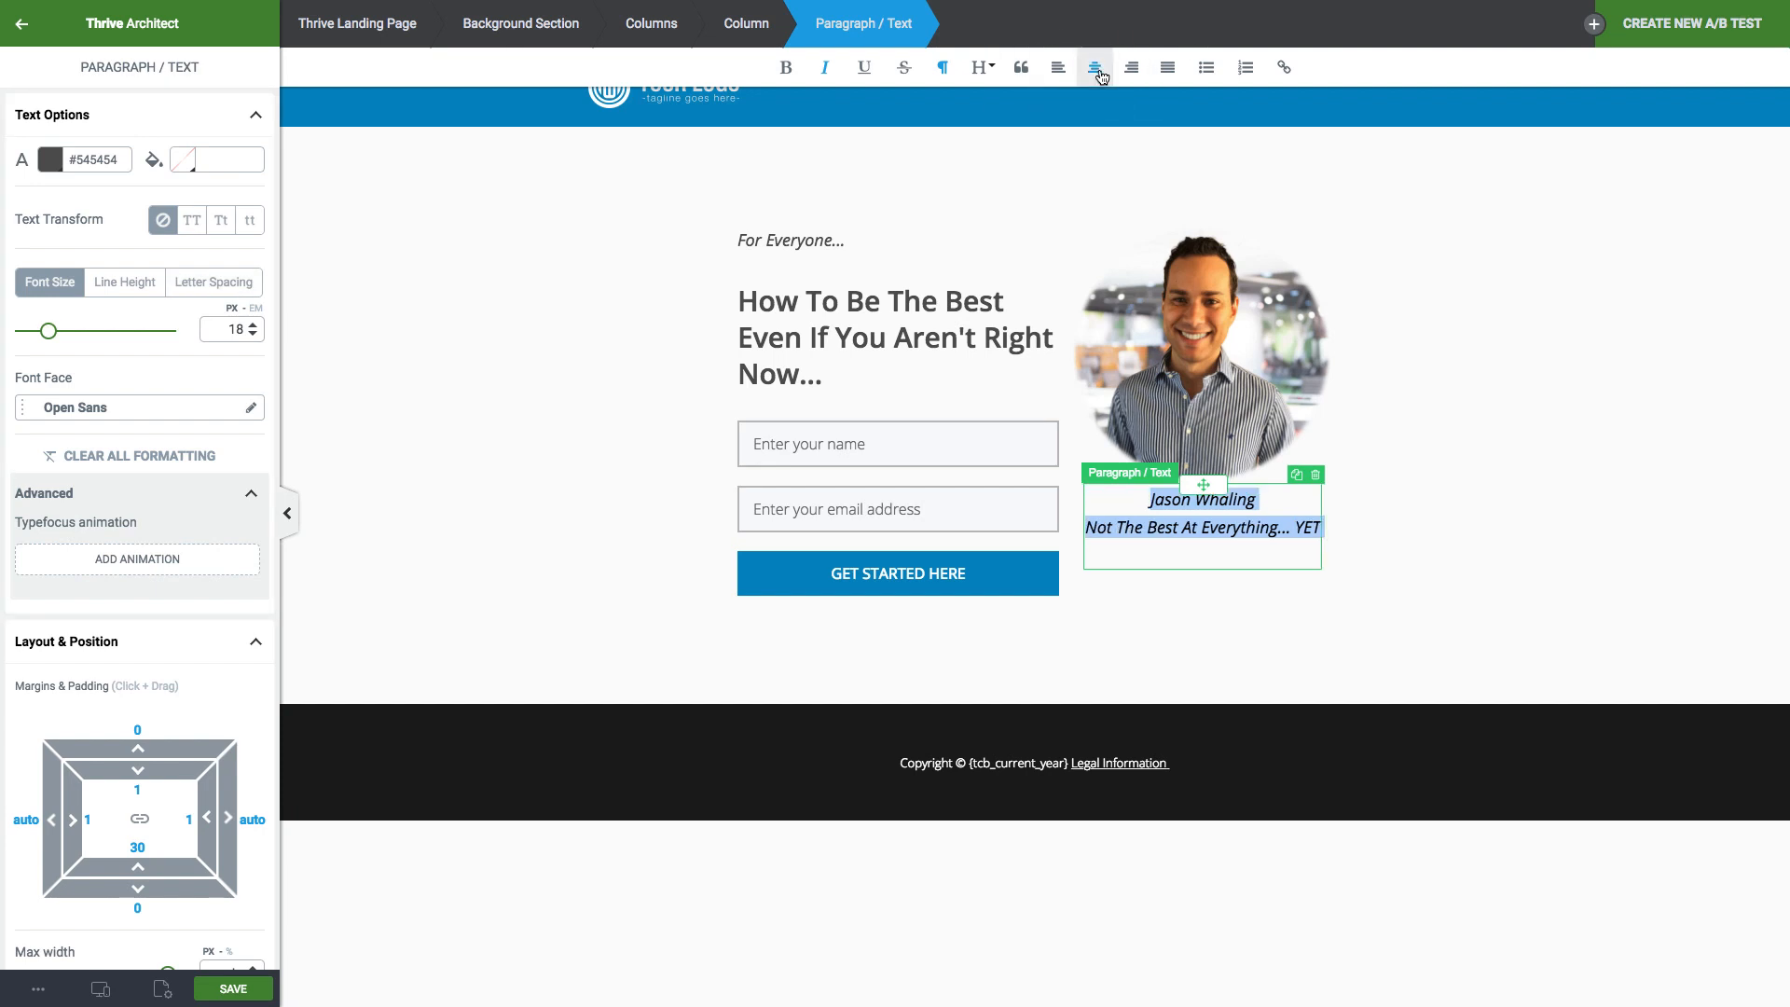
left_click(1408, 562)
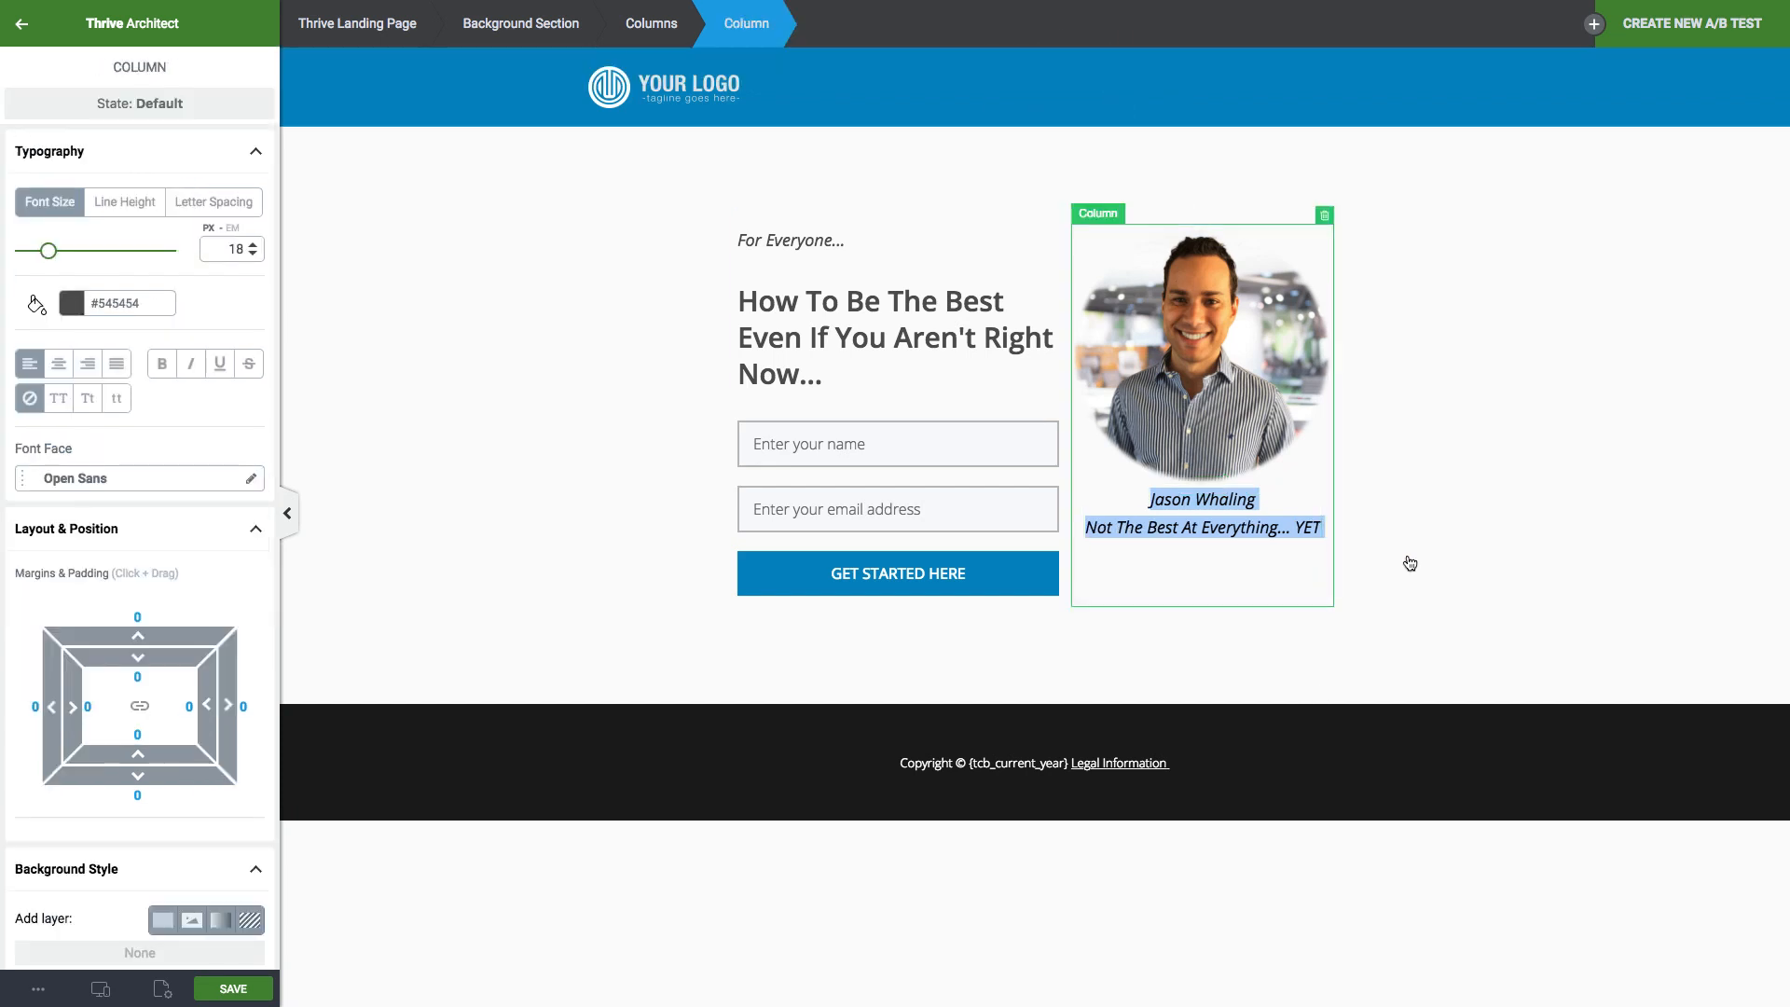
left_click(1371, 571)
left_click(1161, 528)
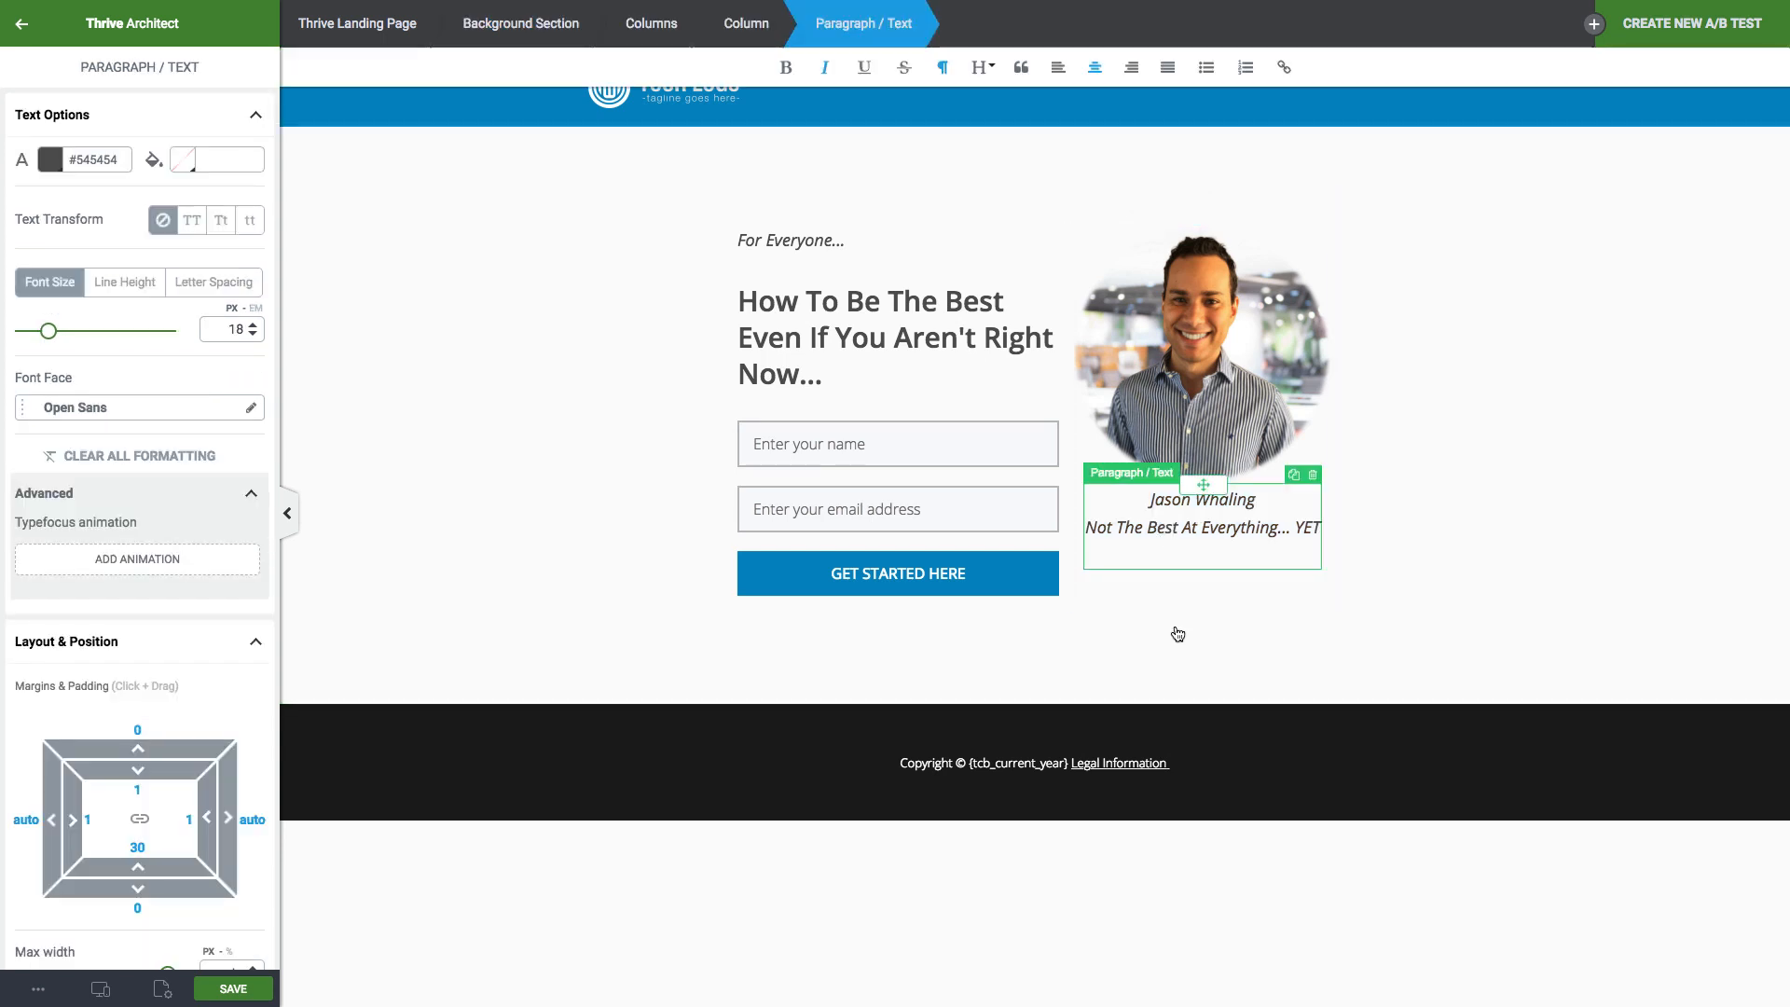
left_click(604, 506)
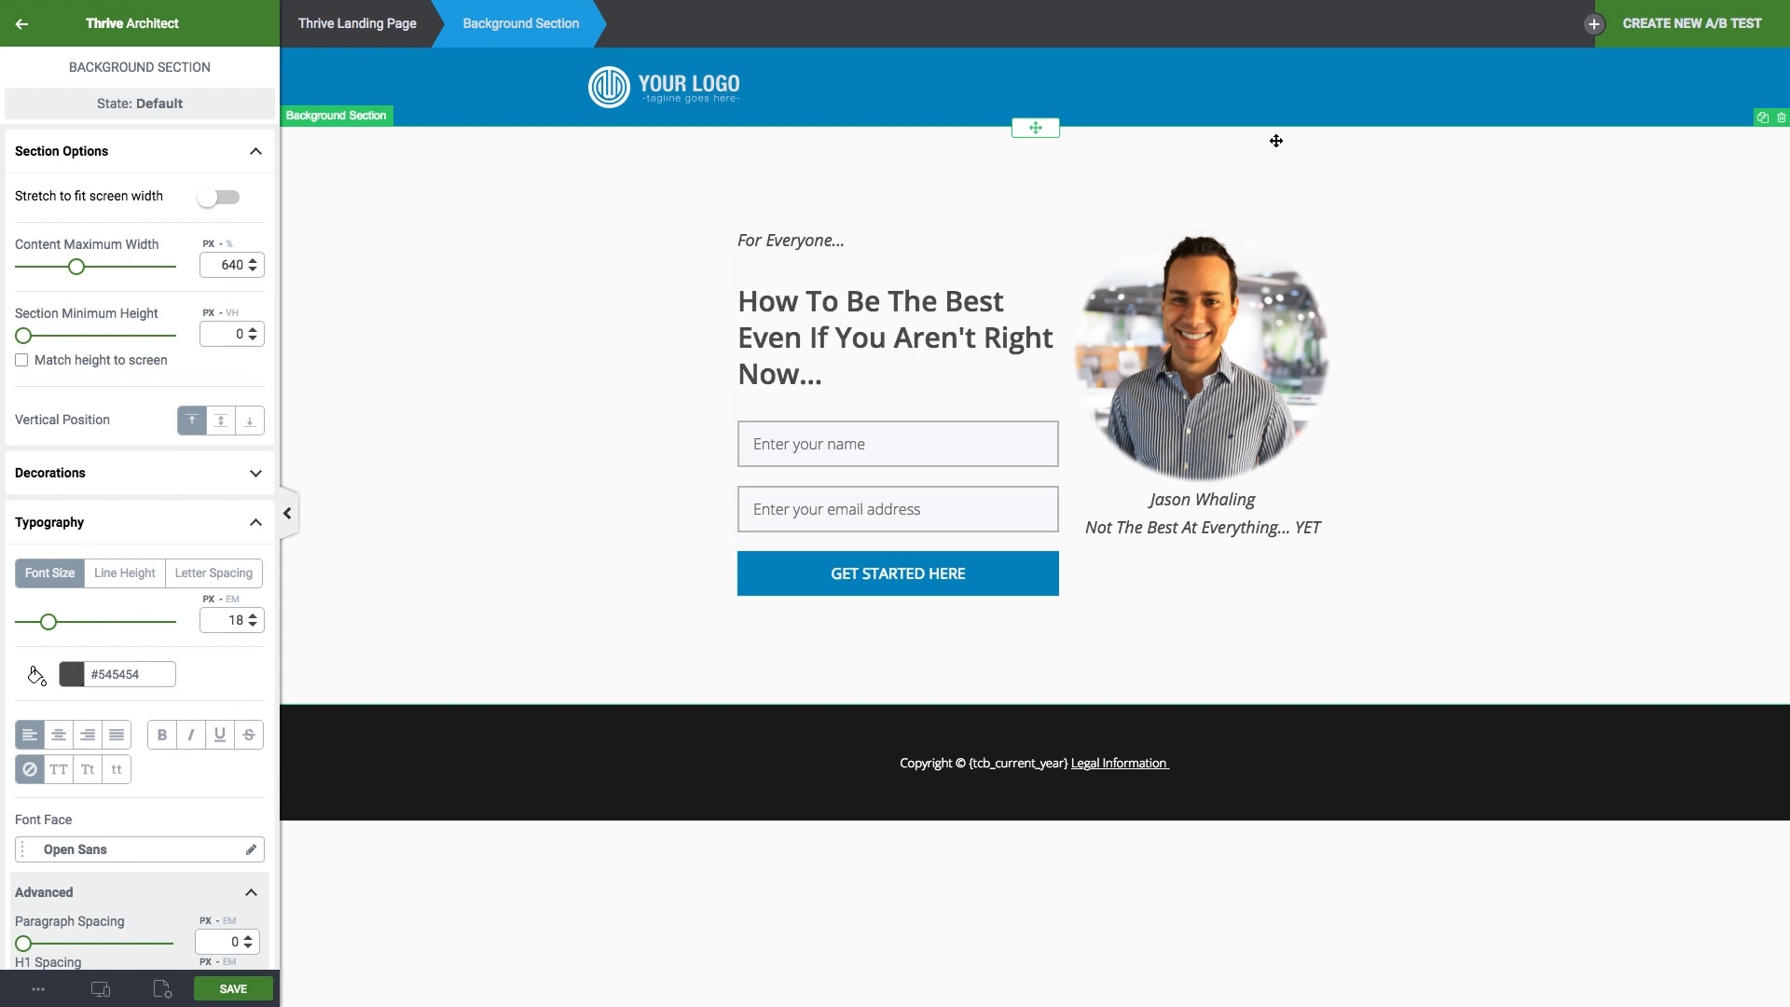
Delete the YOUR LOGO placeholder image from the page header.
left_click(683, 89)
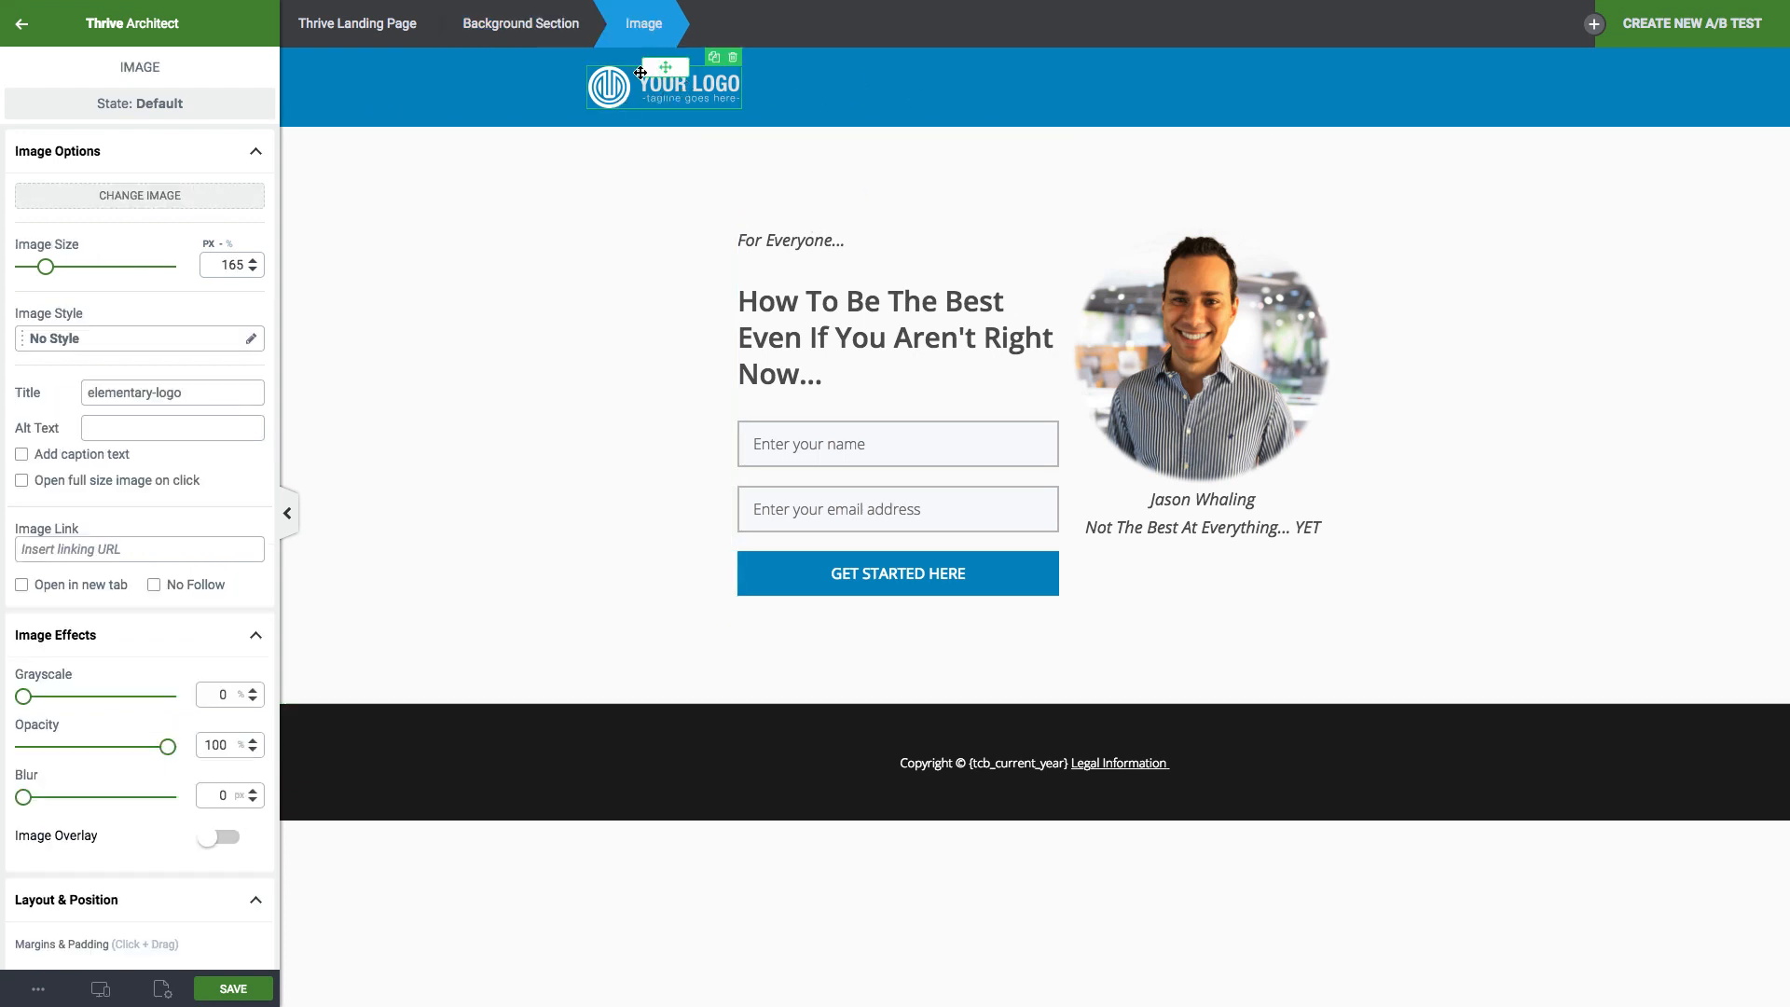
left_click(736, 59)
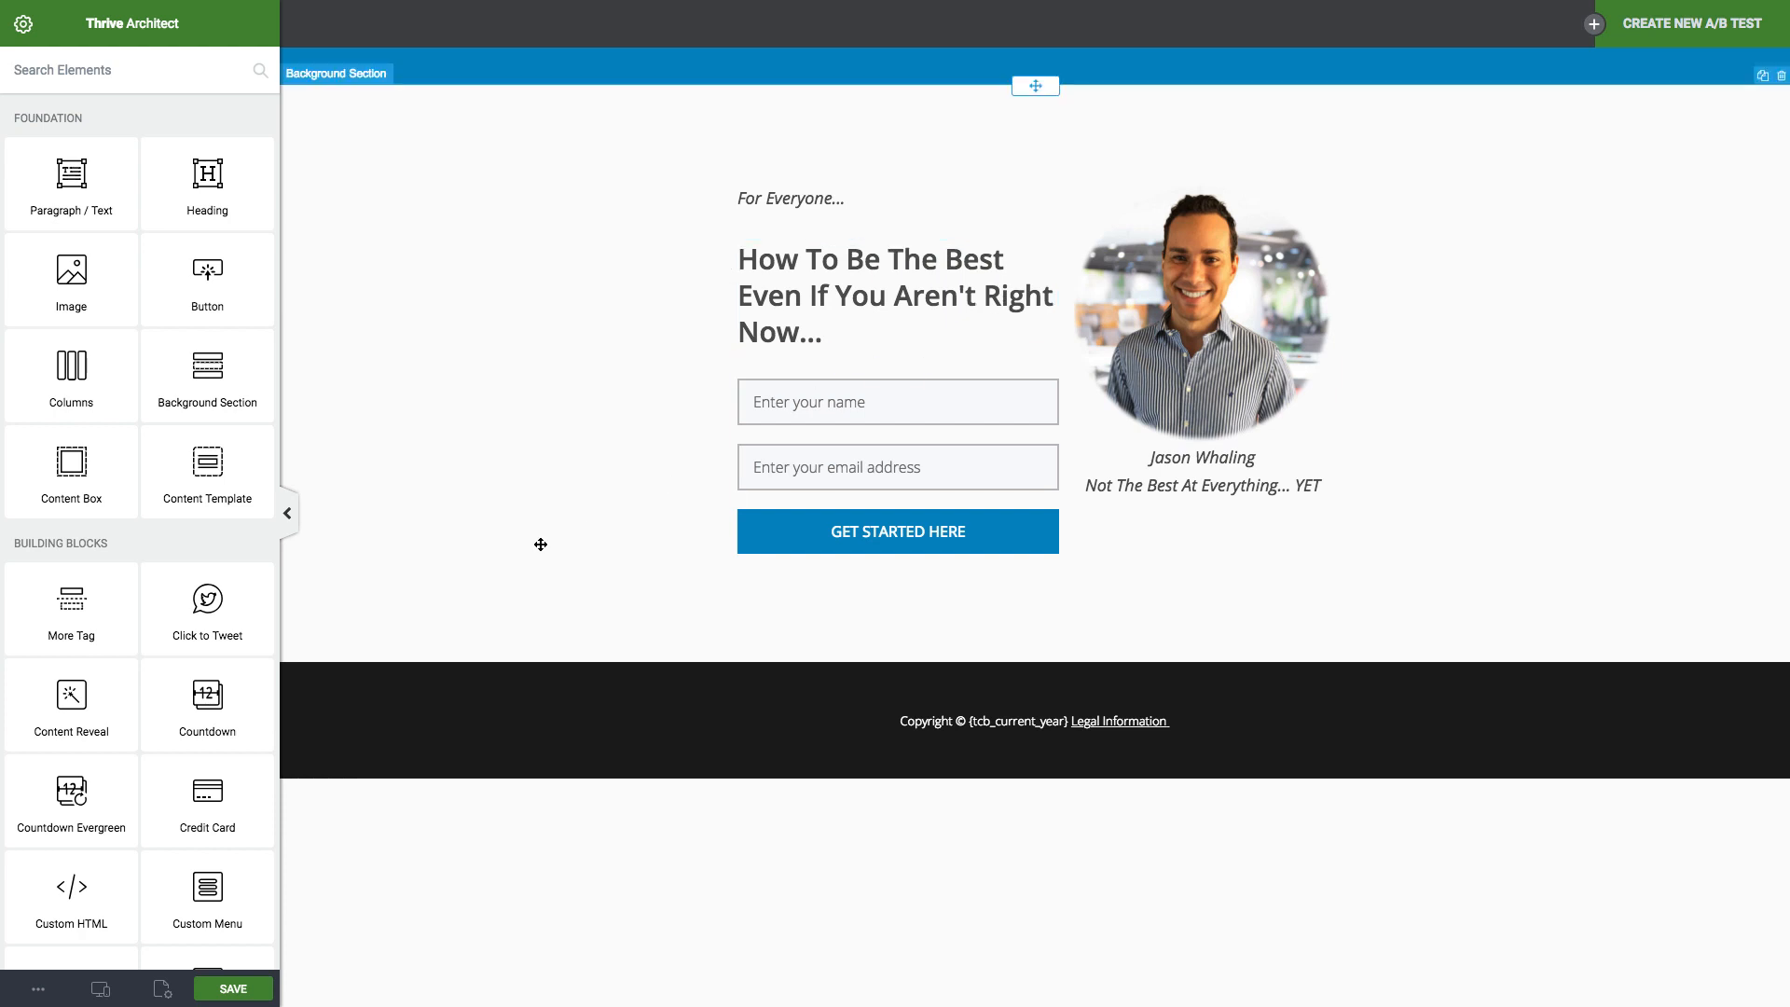
left_click(605, 424)
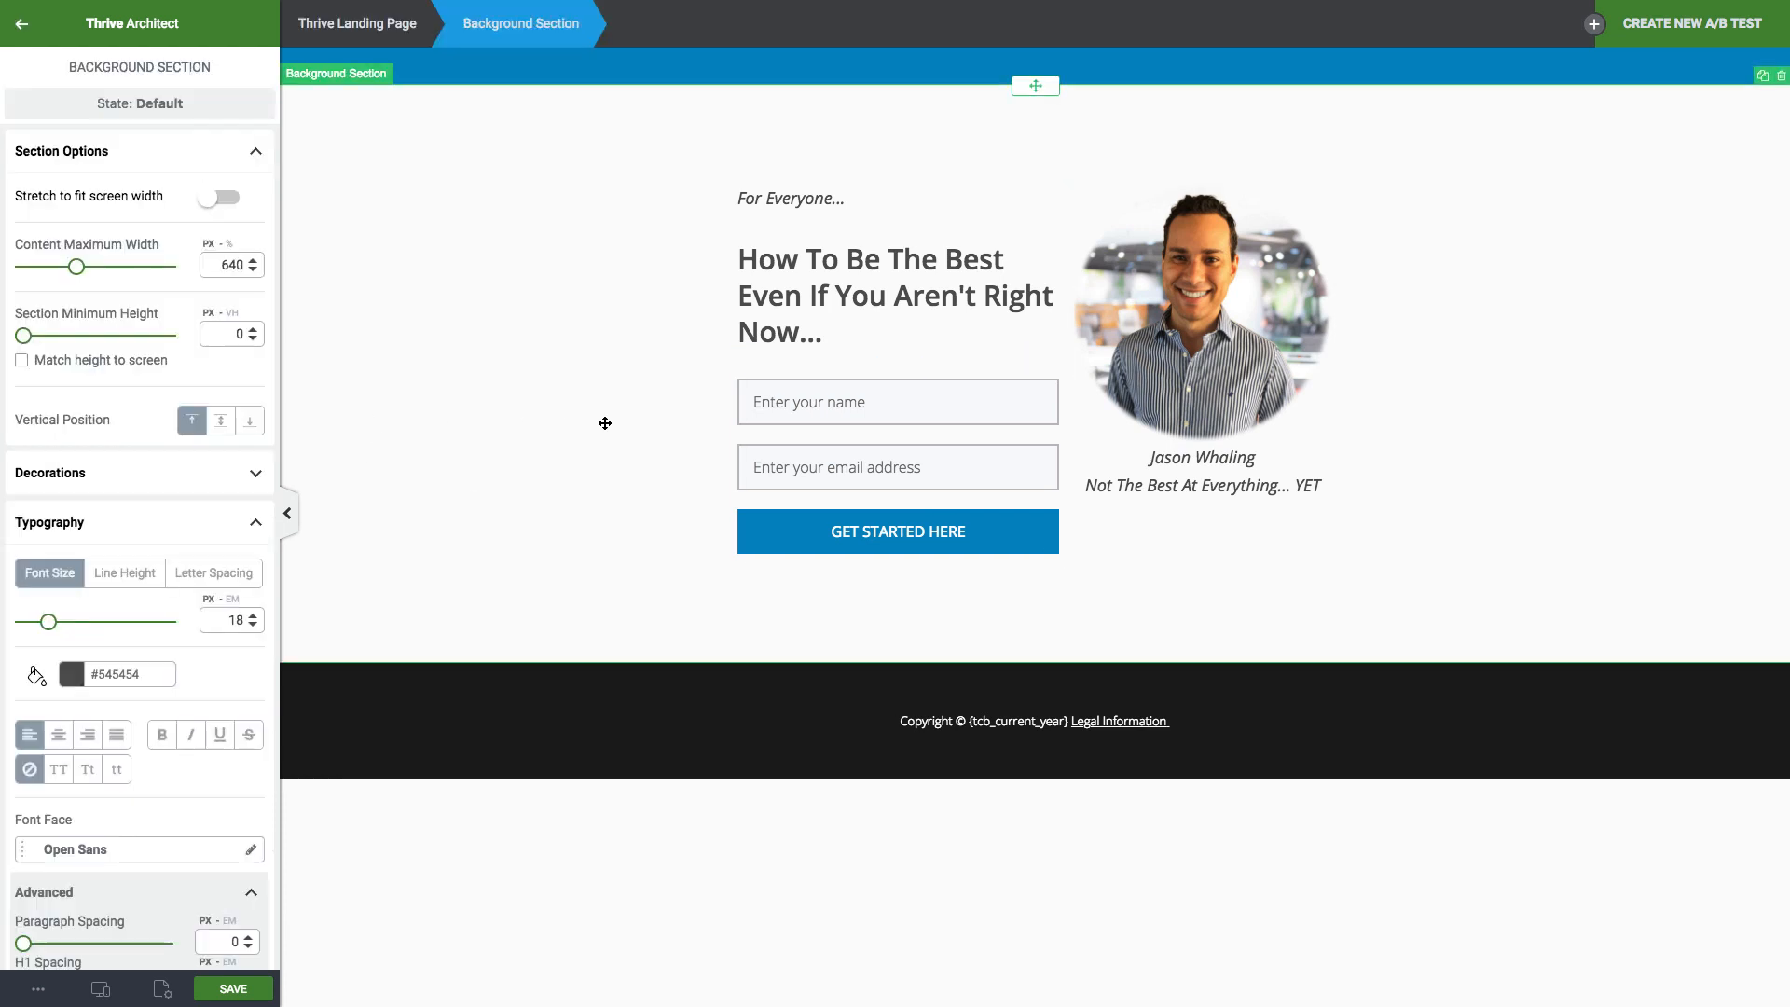
Save the landing page changes.
left_click(255, 1002)
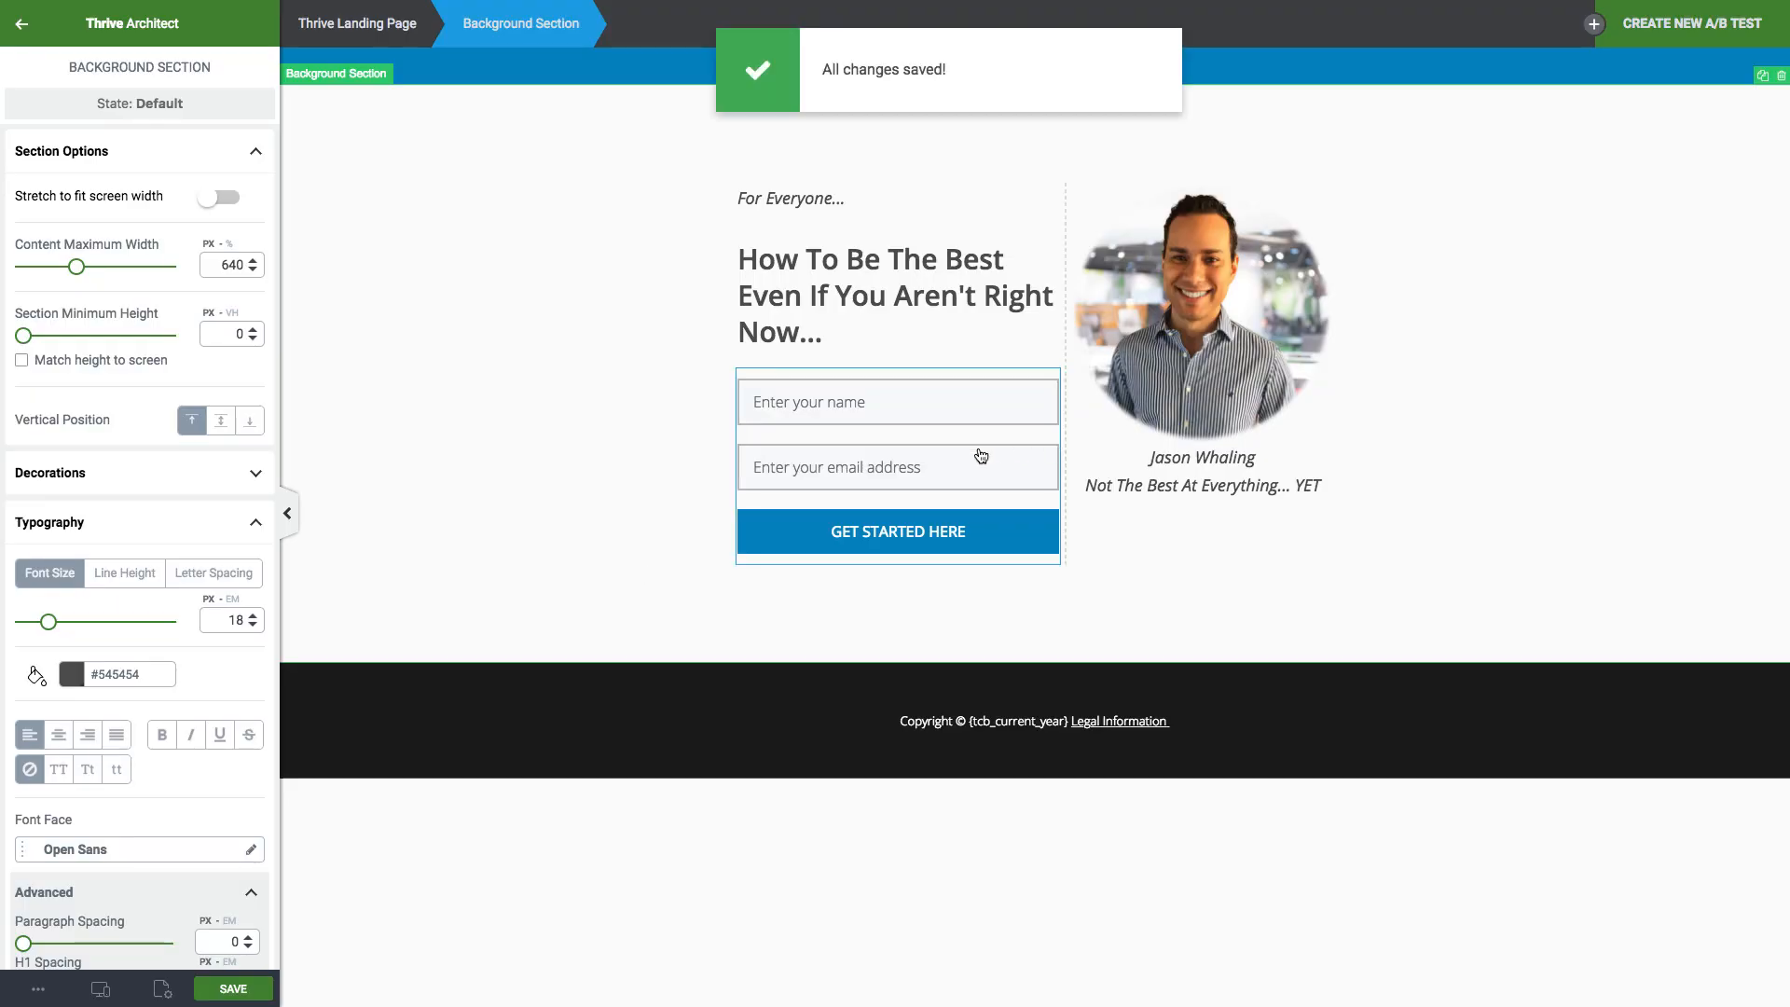
left_click(983, 454)
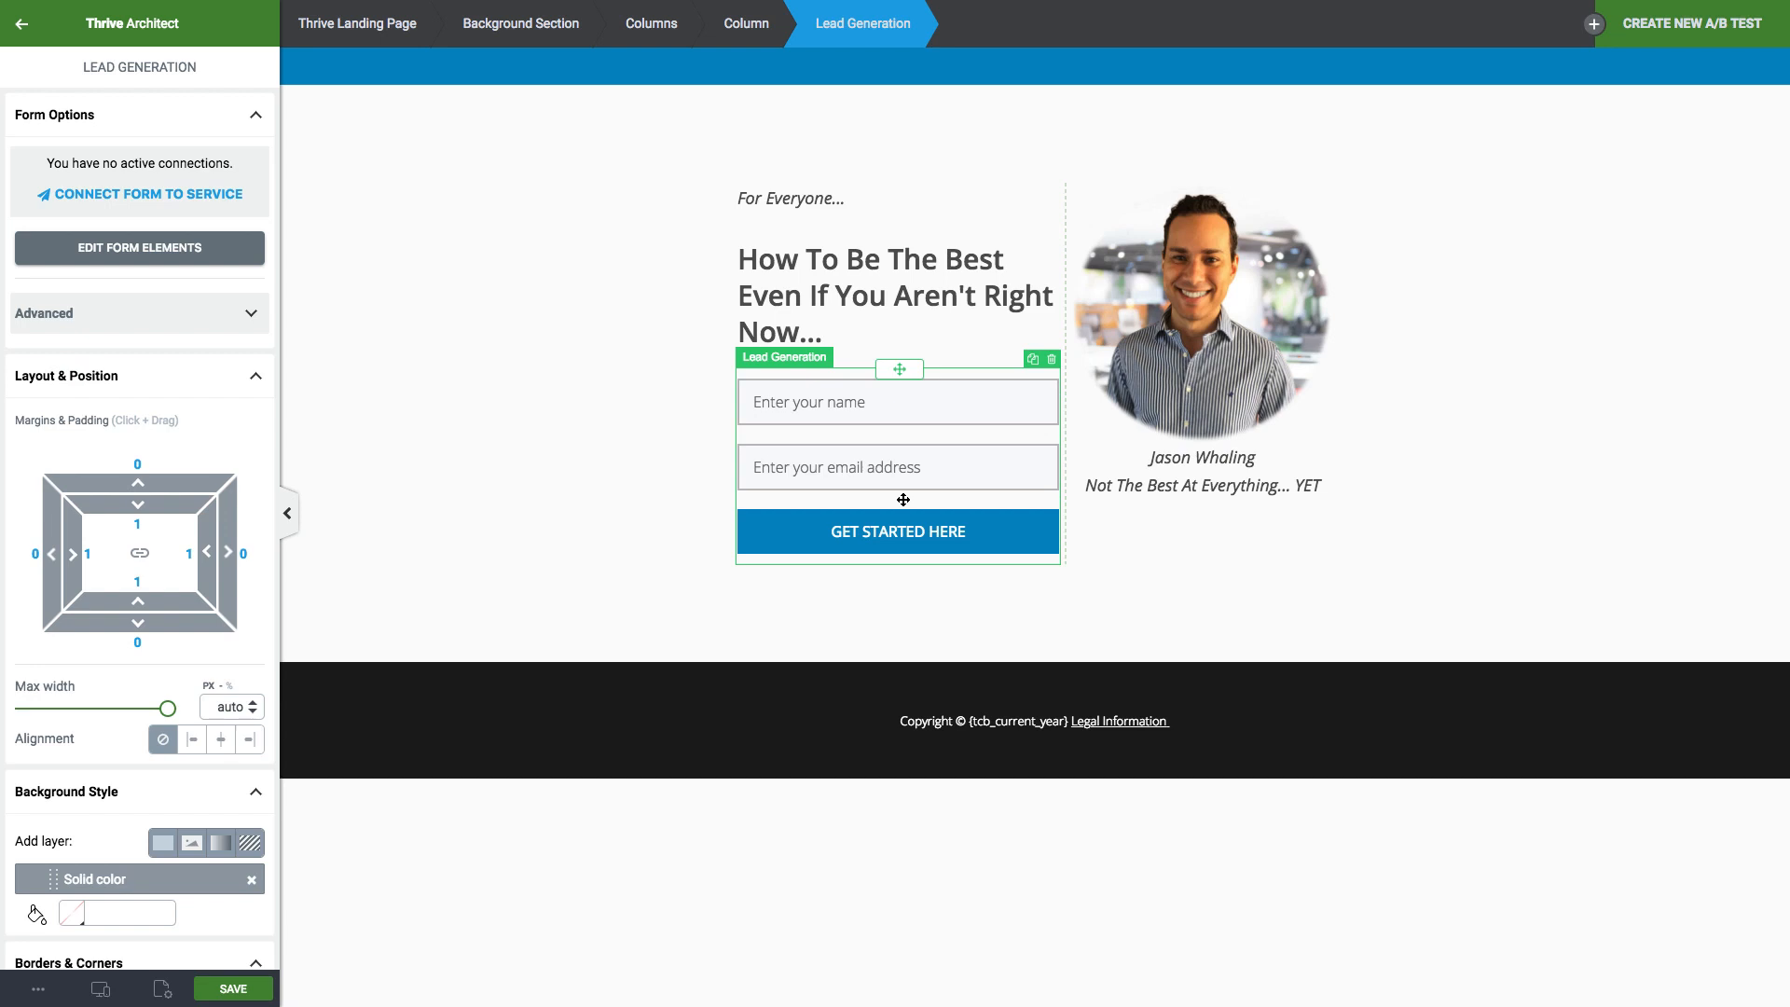
left_click(233, 990)
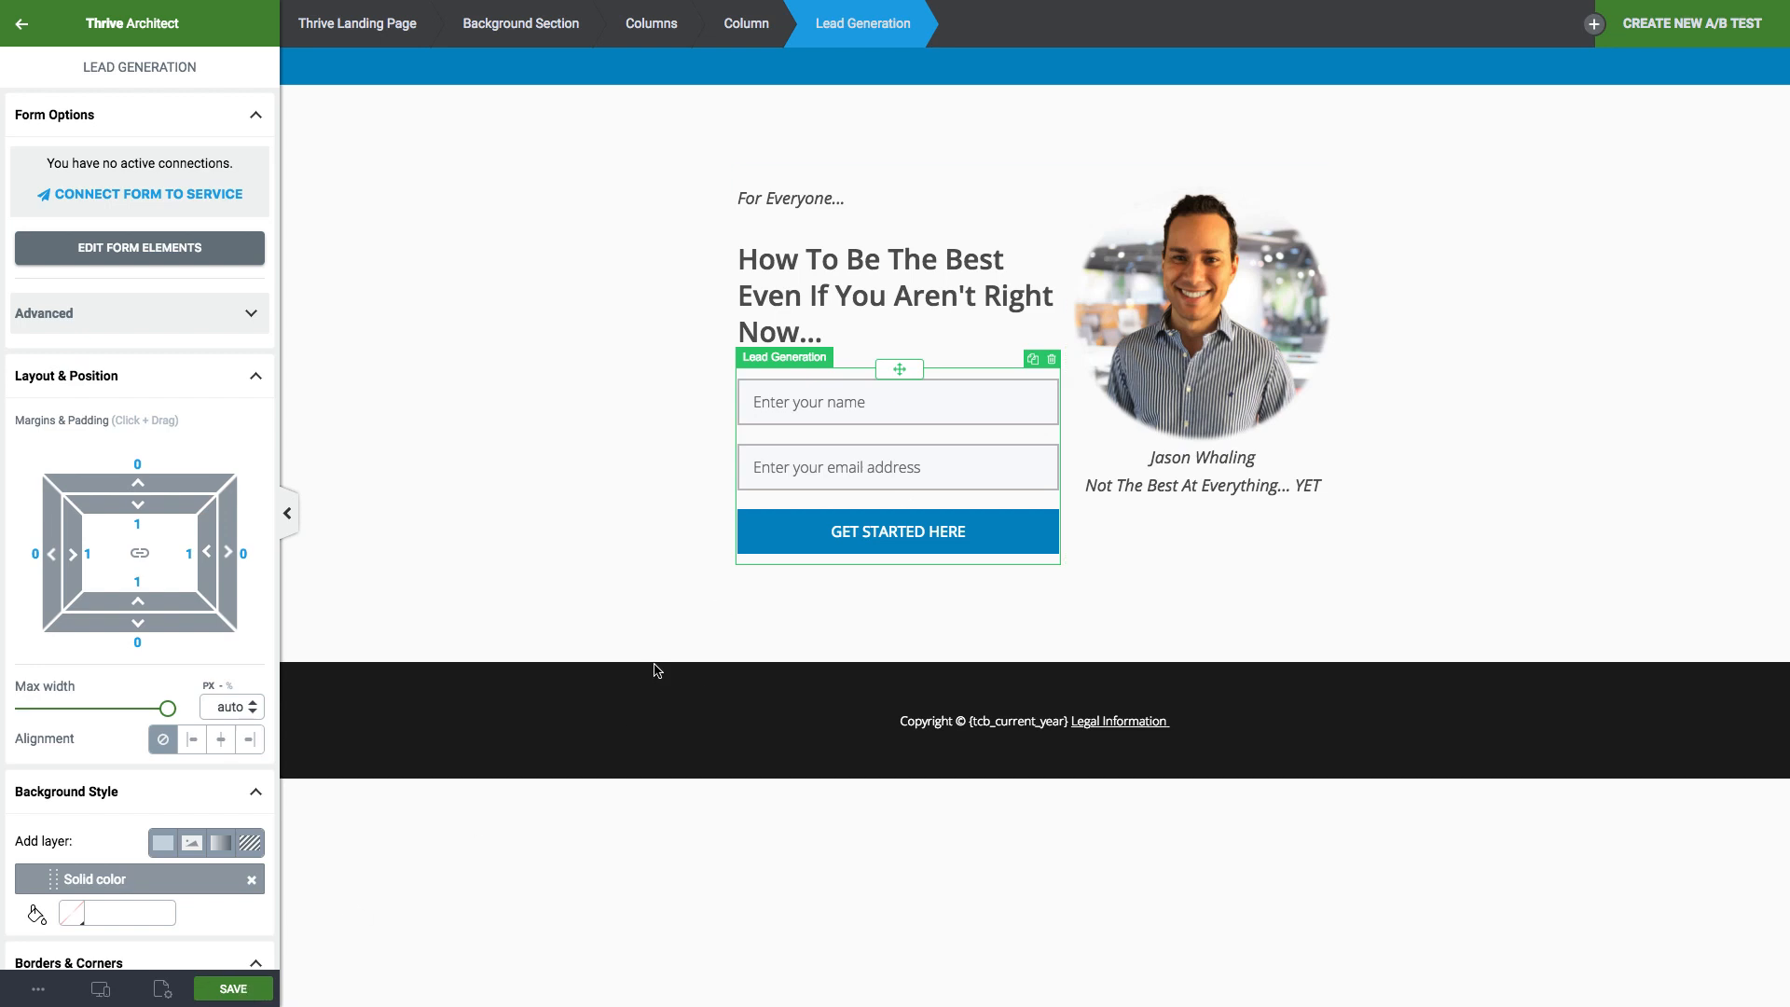
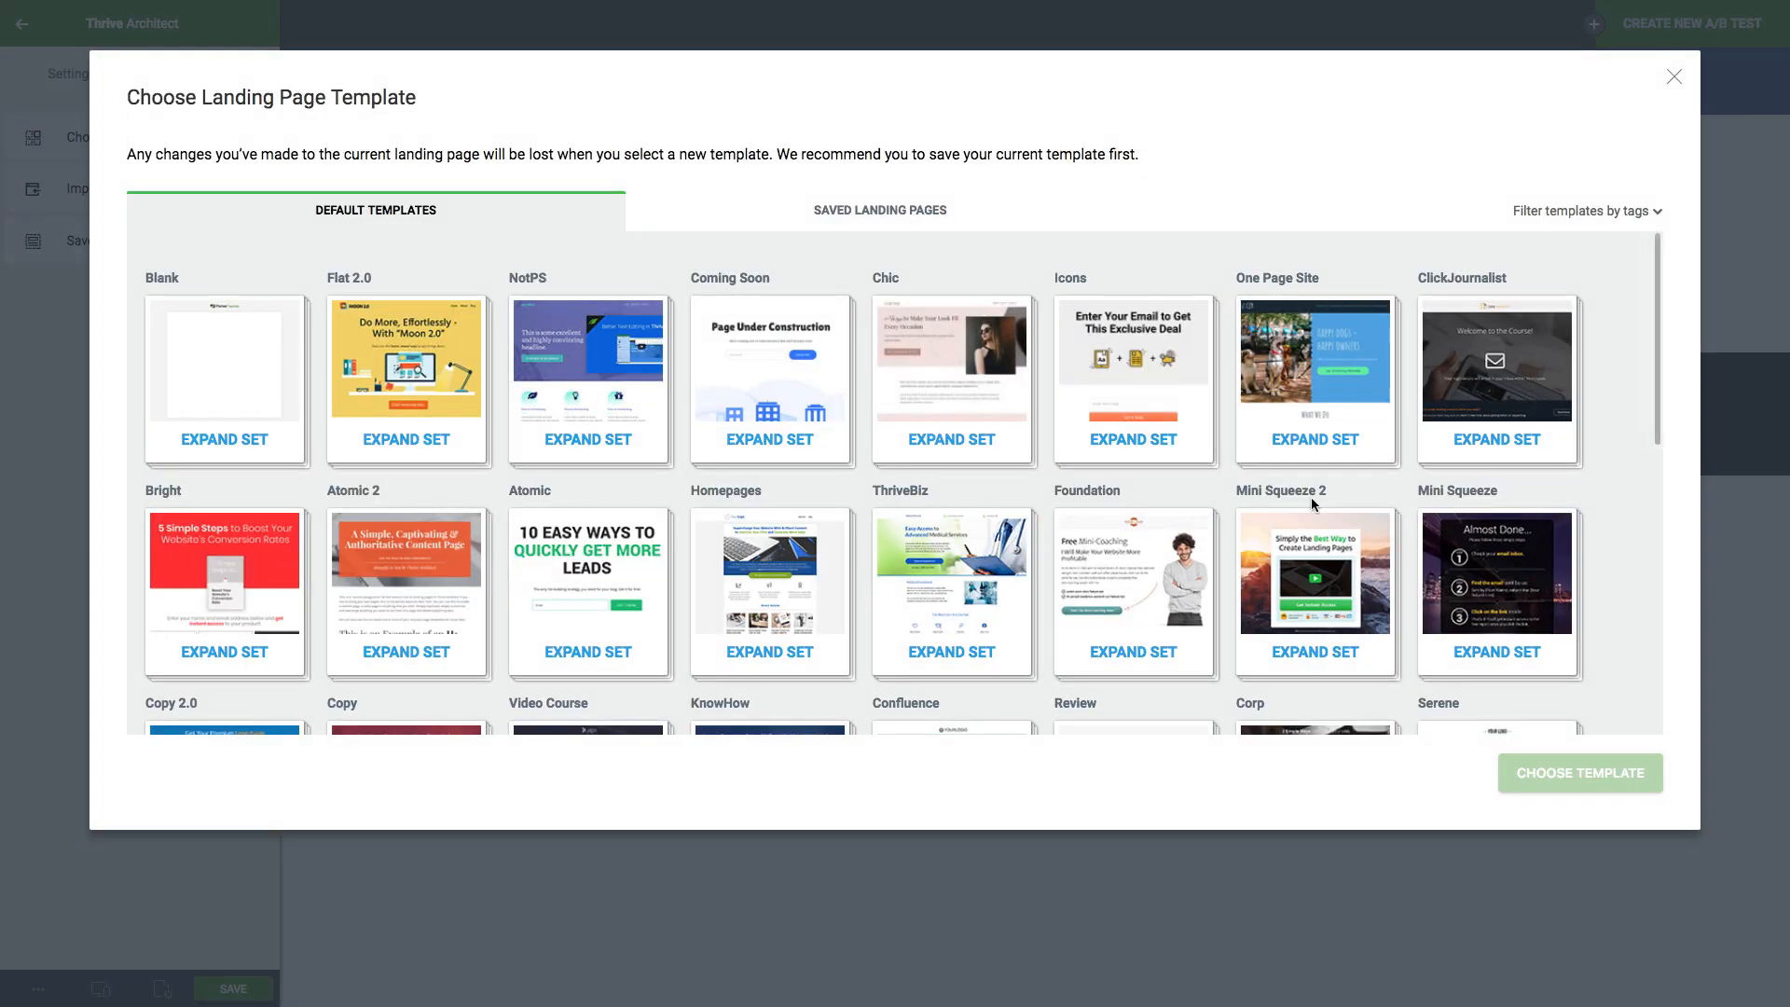
Apply the Elementary Email Confirmation Page template from the Elementary template set.
scroll(1452, 581, "down", 3)
scroll(1452, 581, "down", 3)
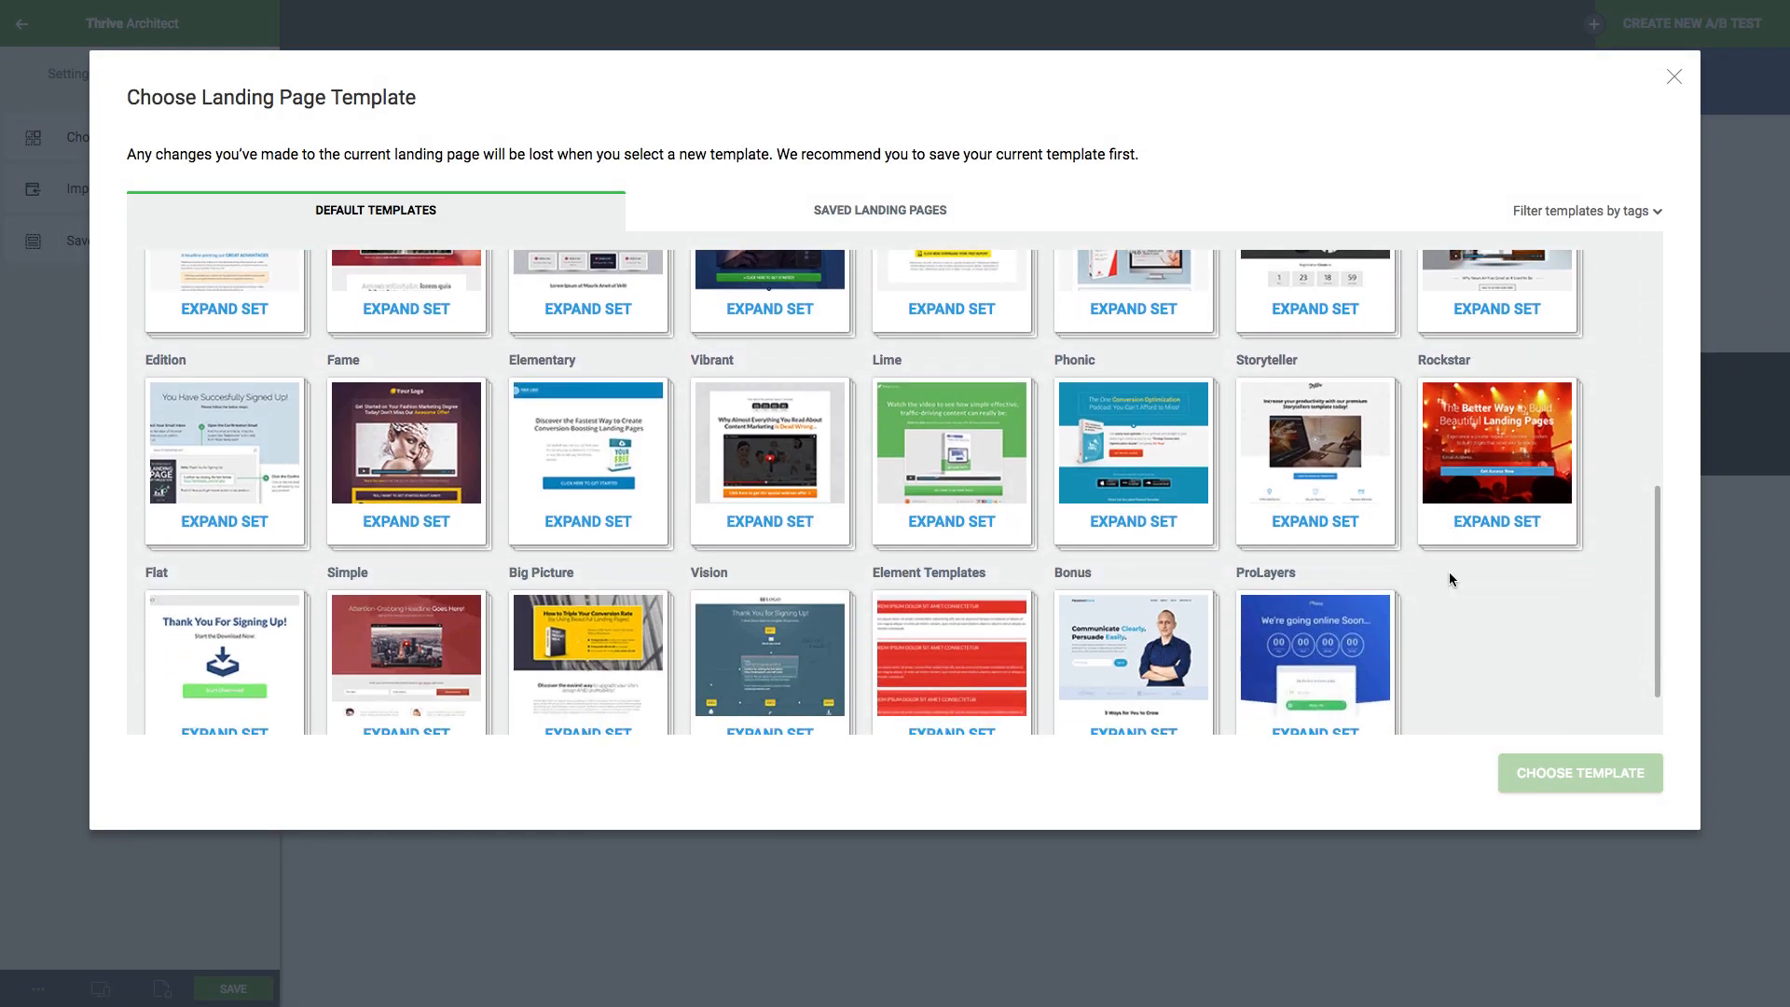
left_click(627, 504)
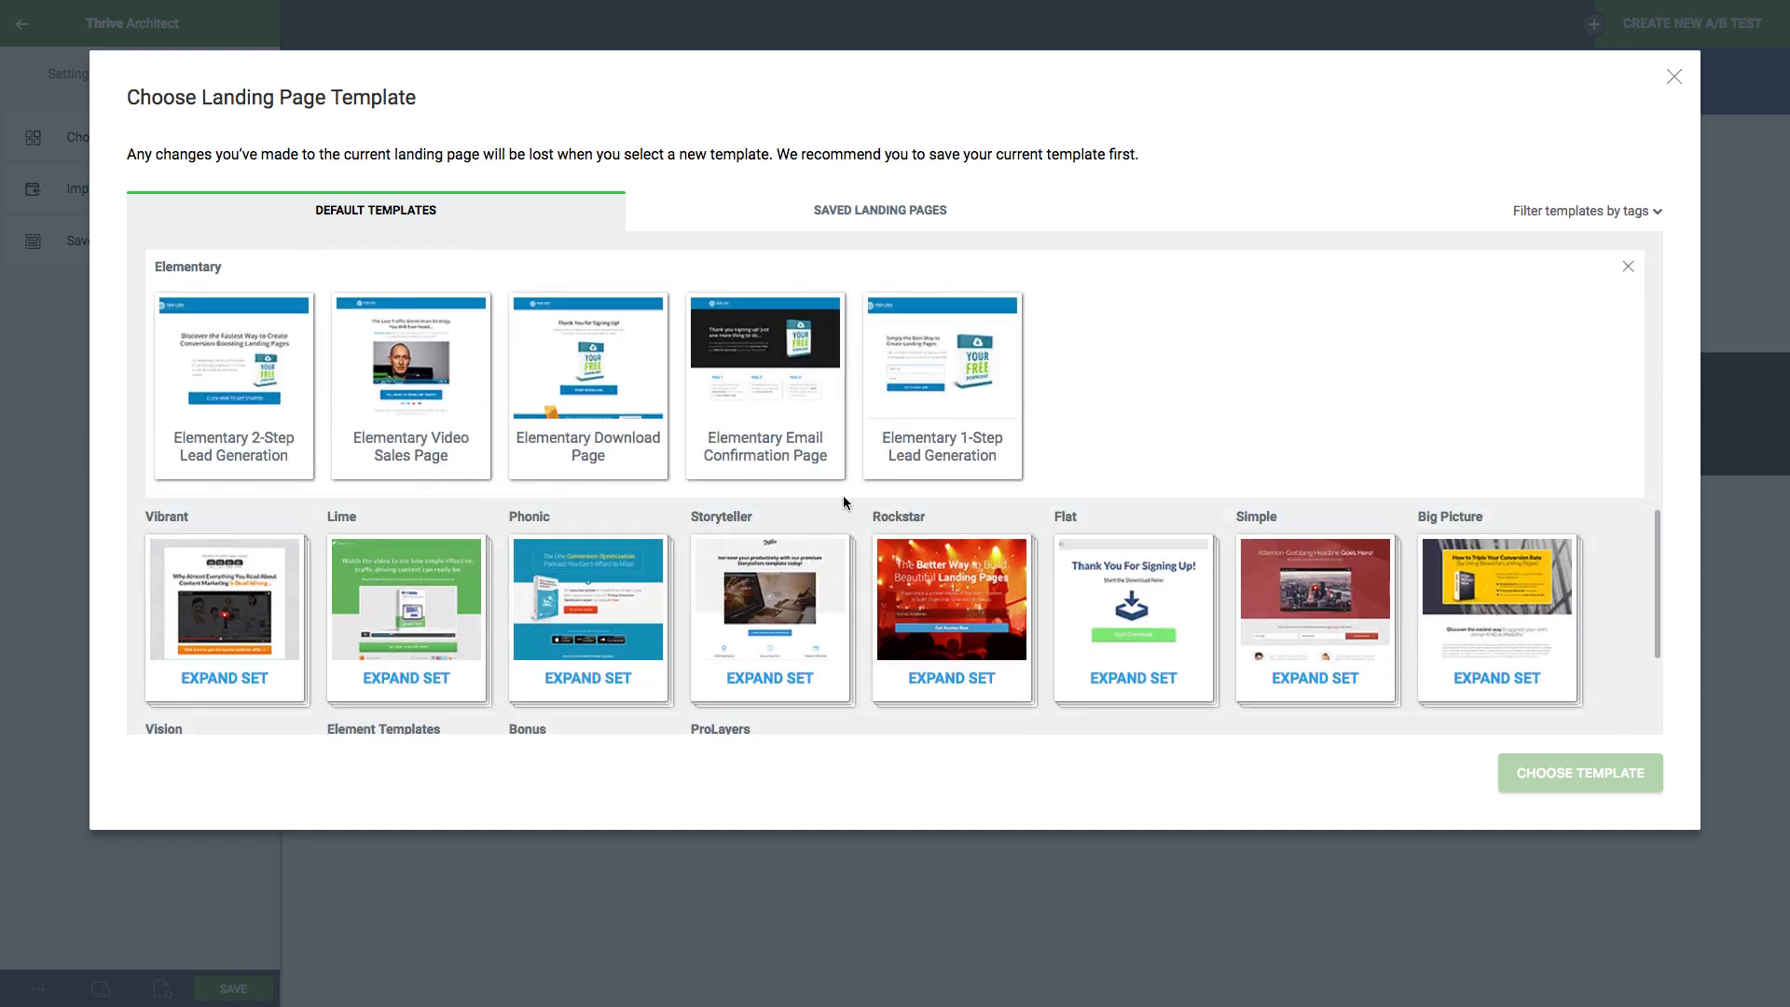
scroll(970, 466, "up", 1)
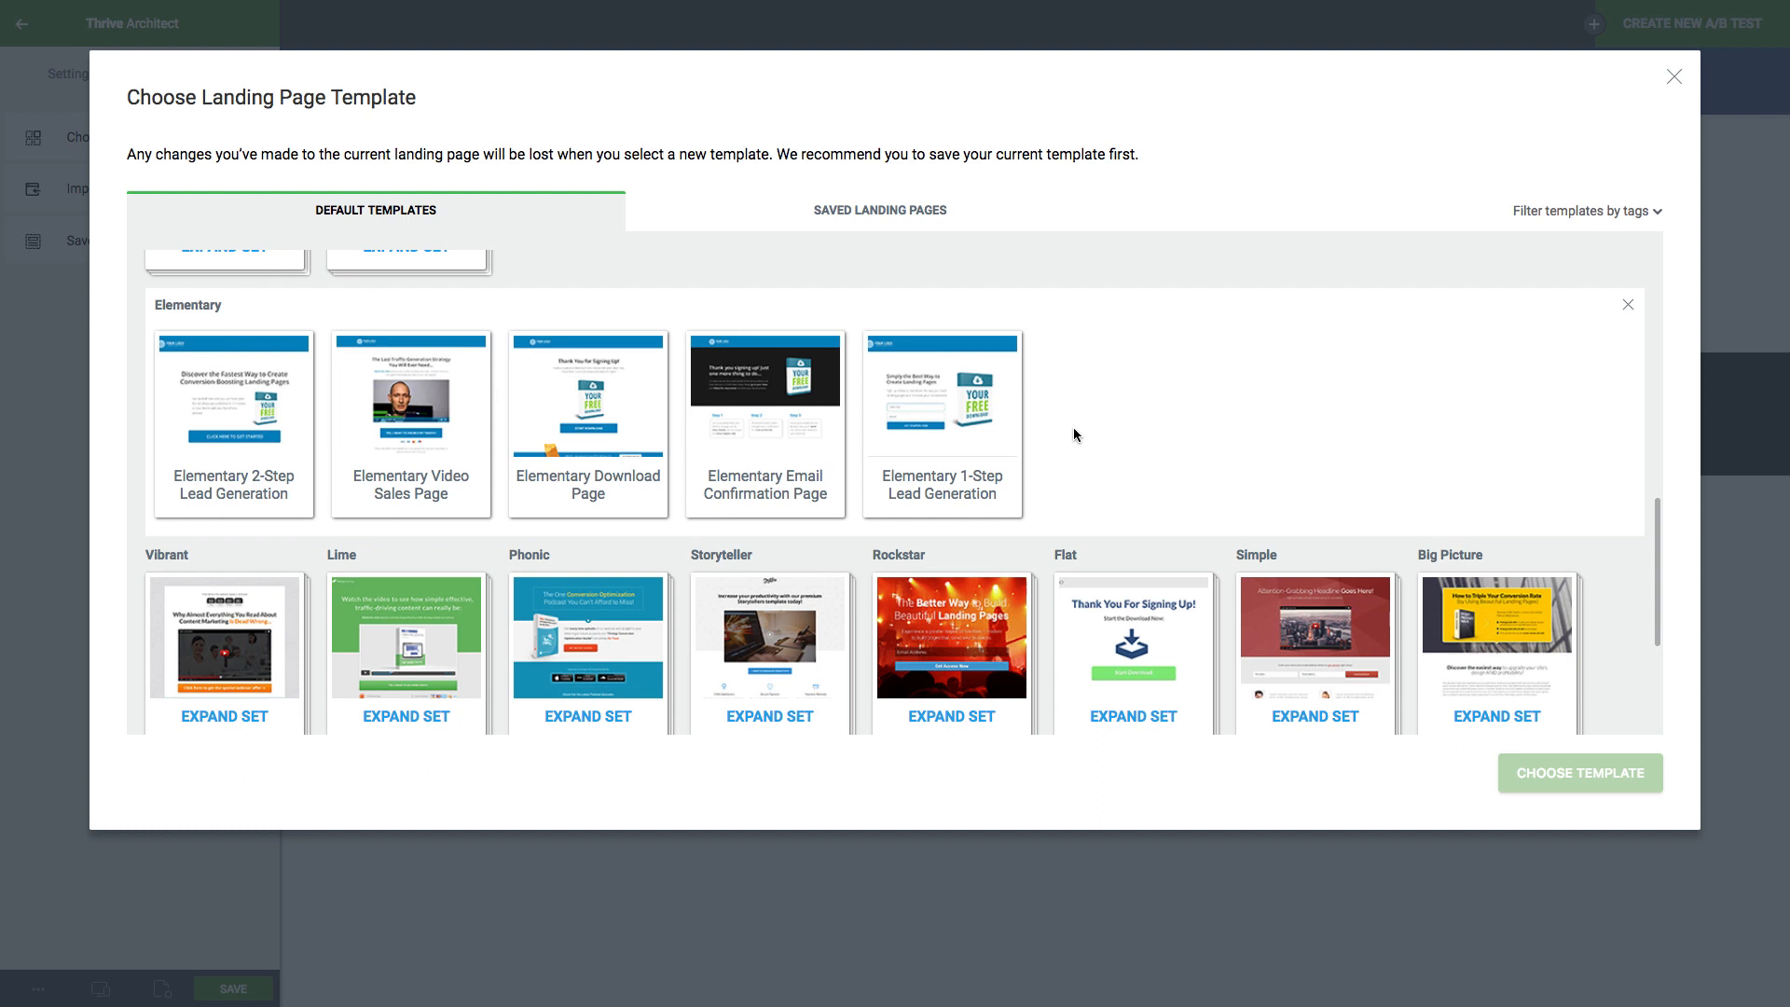
left_click(794, 431)
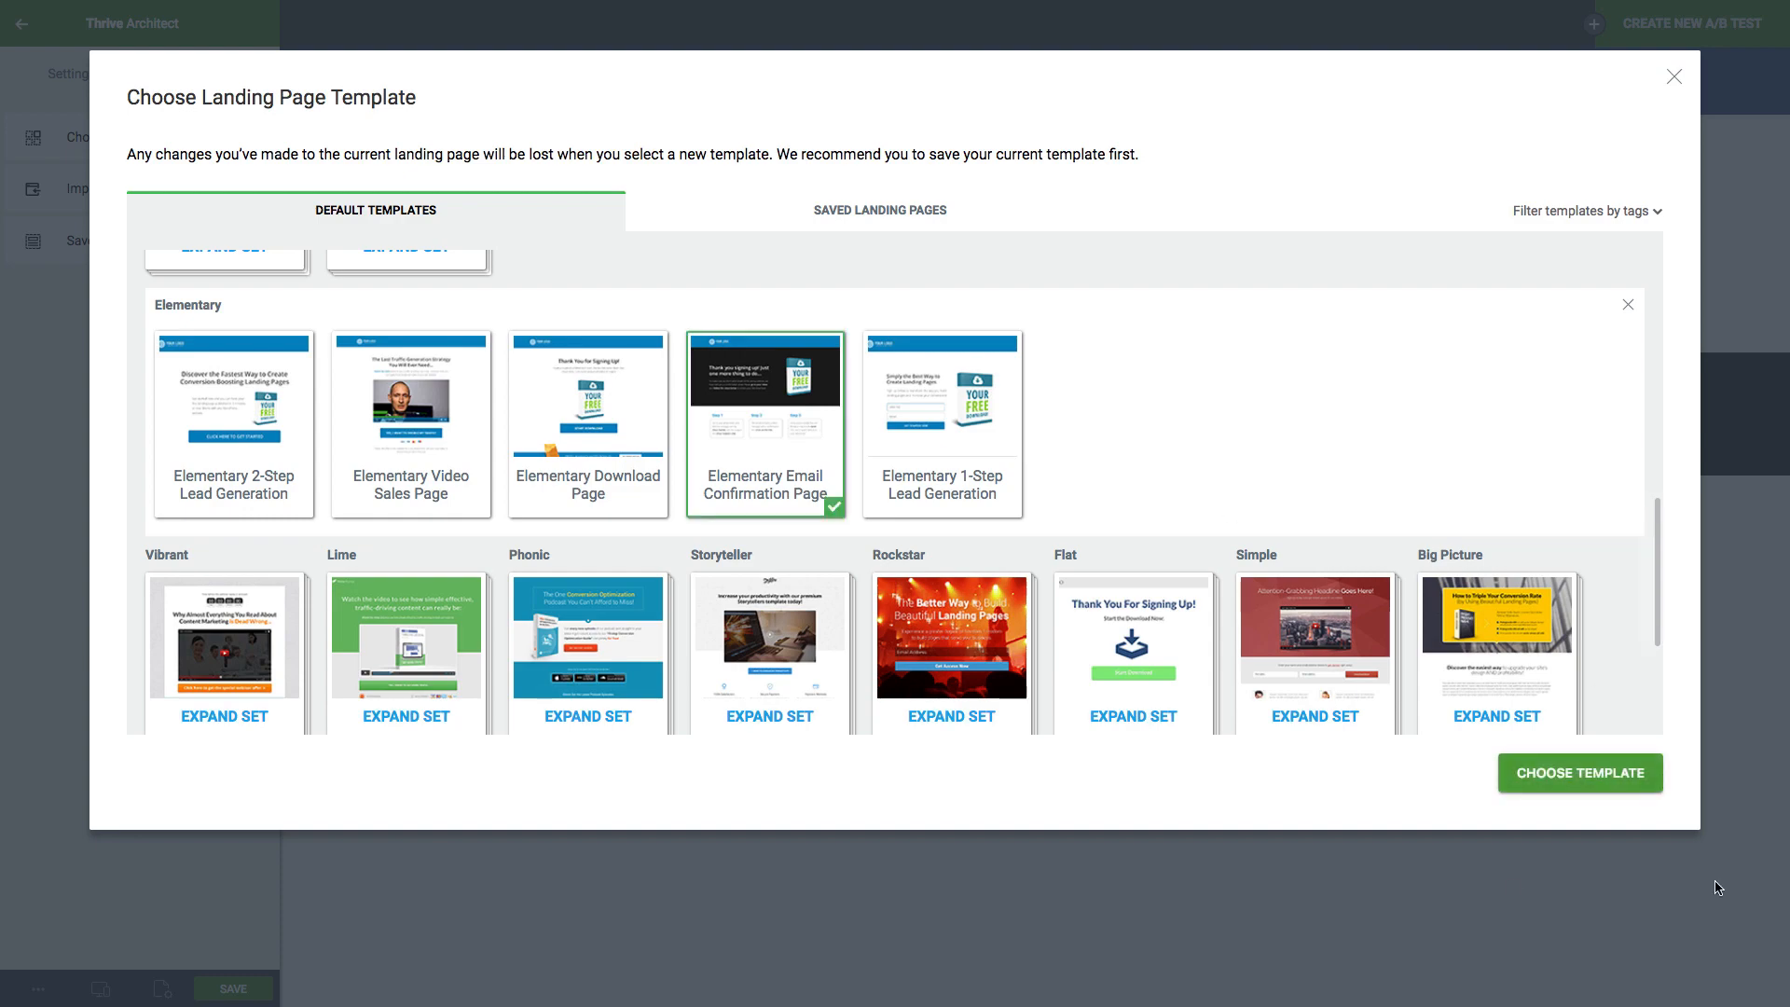
left_click(1581, 774)
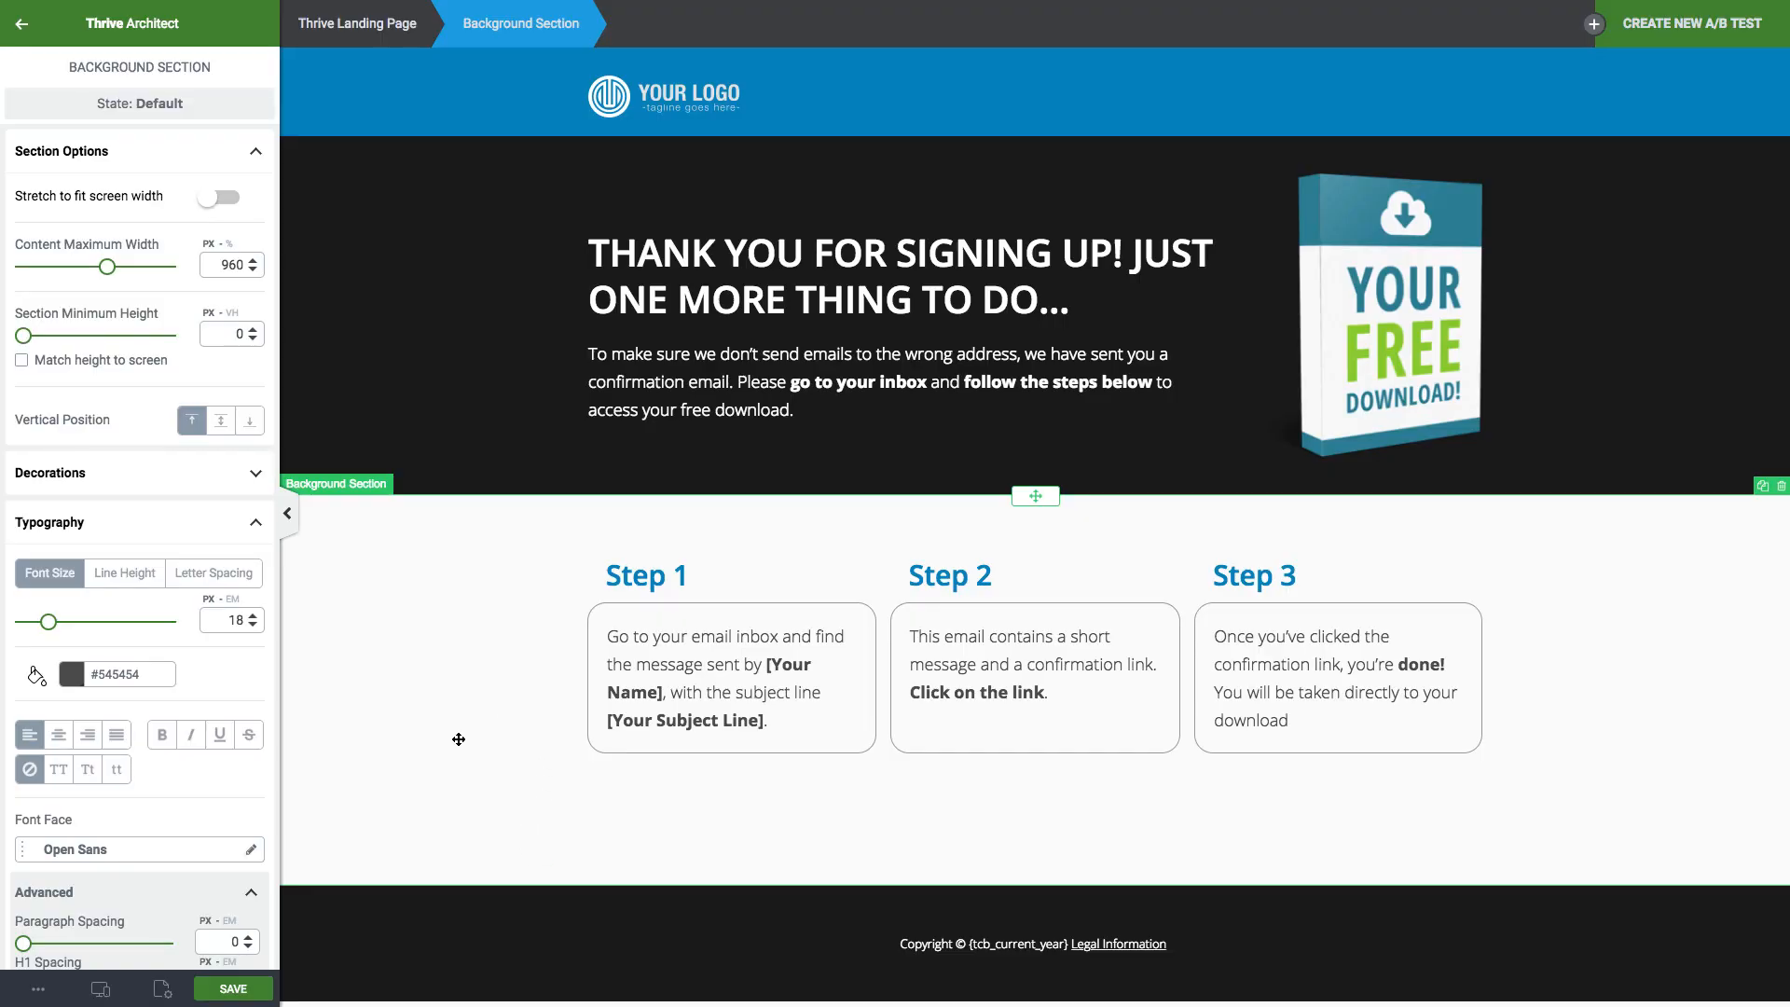
Replace Step 1's placeholders with the sender's e-mail address and subject 'Everything is Awesome, Now'.
left_click(765, 667)
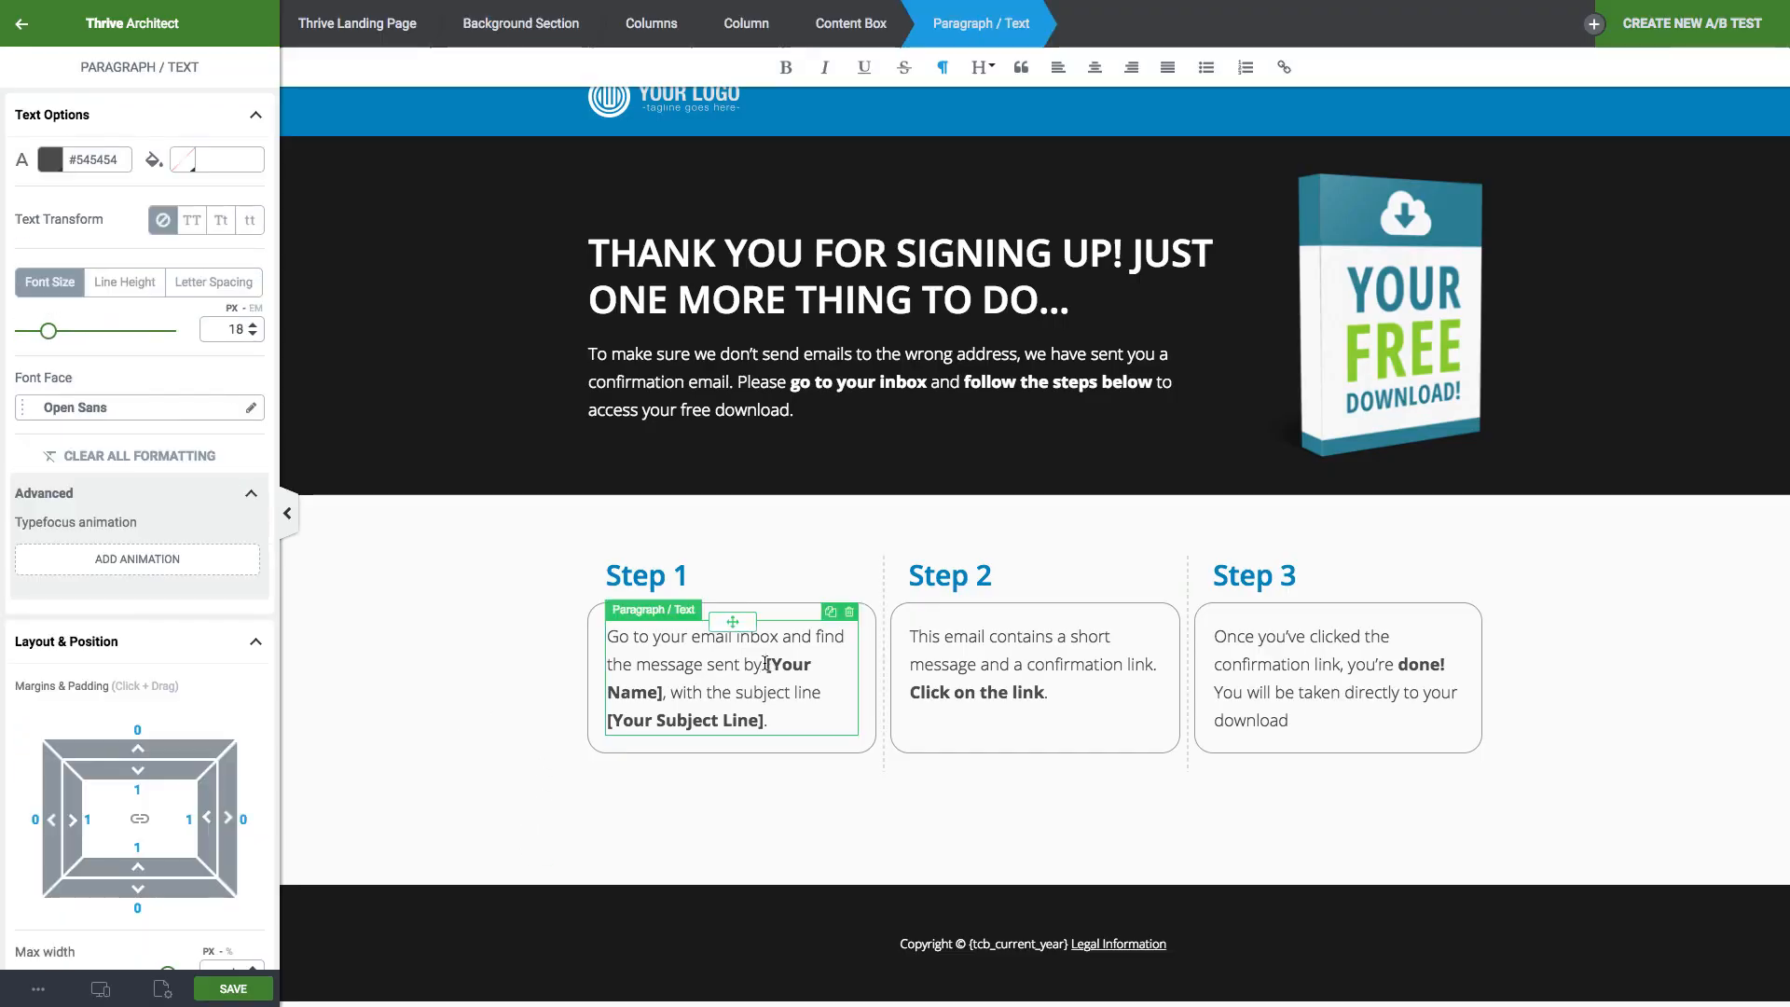
left_click_drag(765, 668, 662, 695)
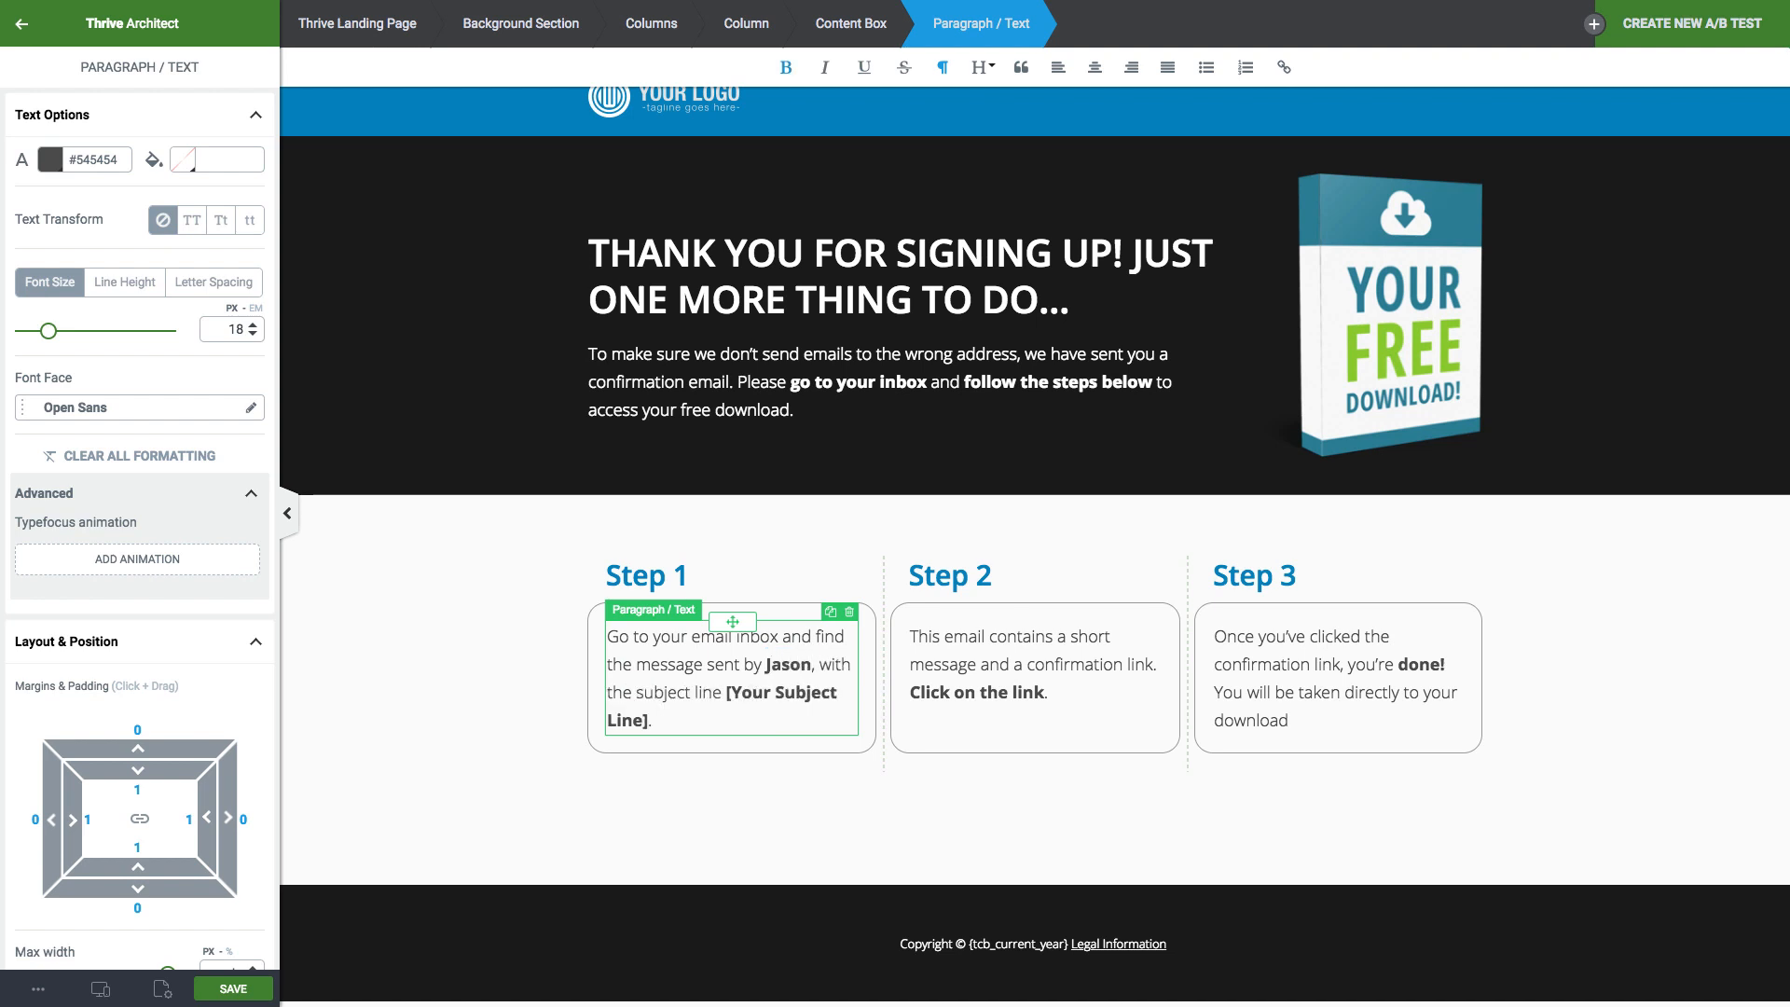
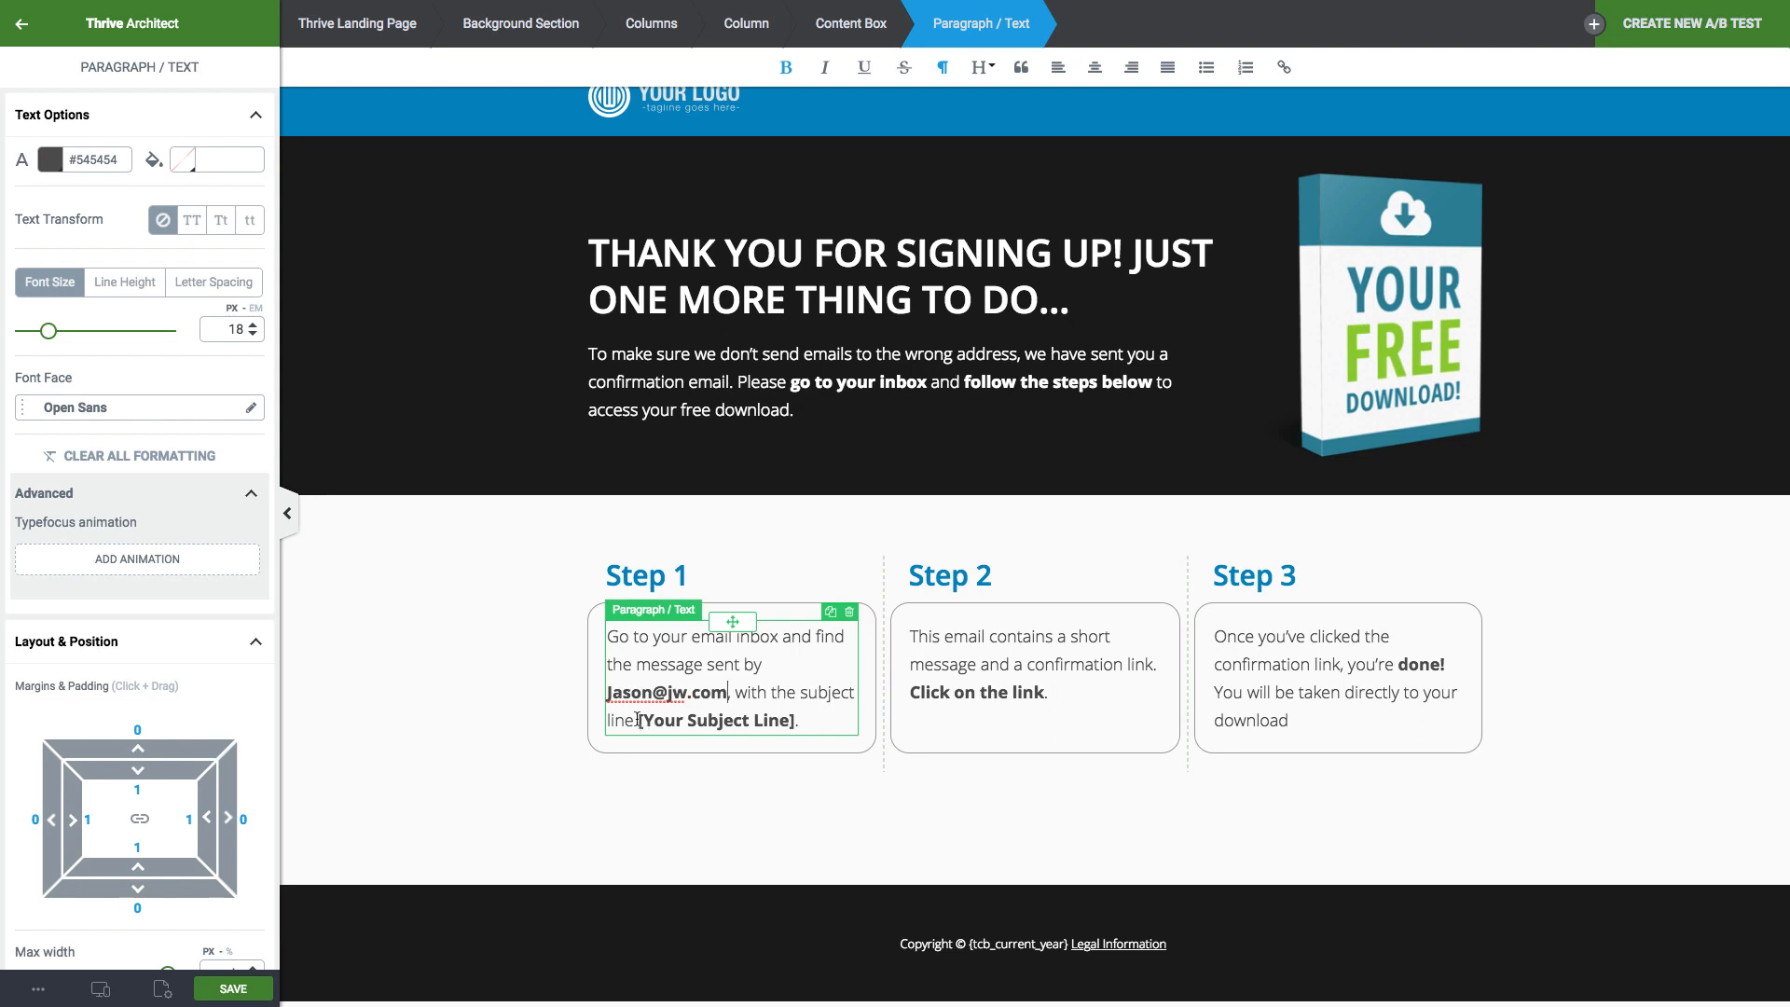
left_click_drag(638, 720, 791, 709)
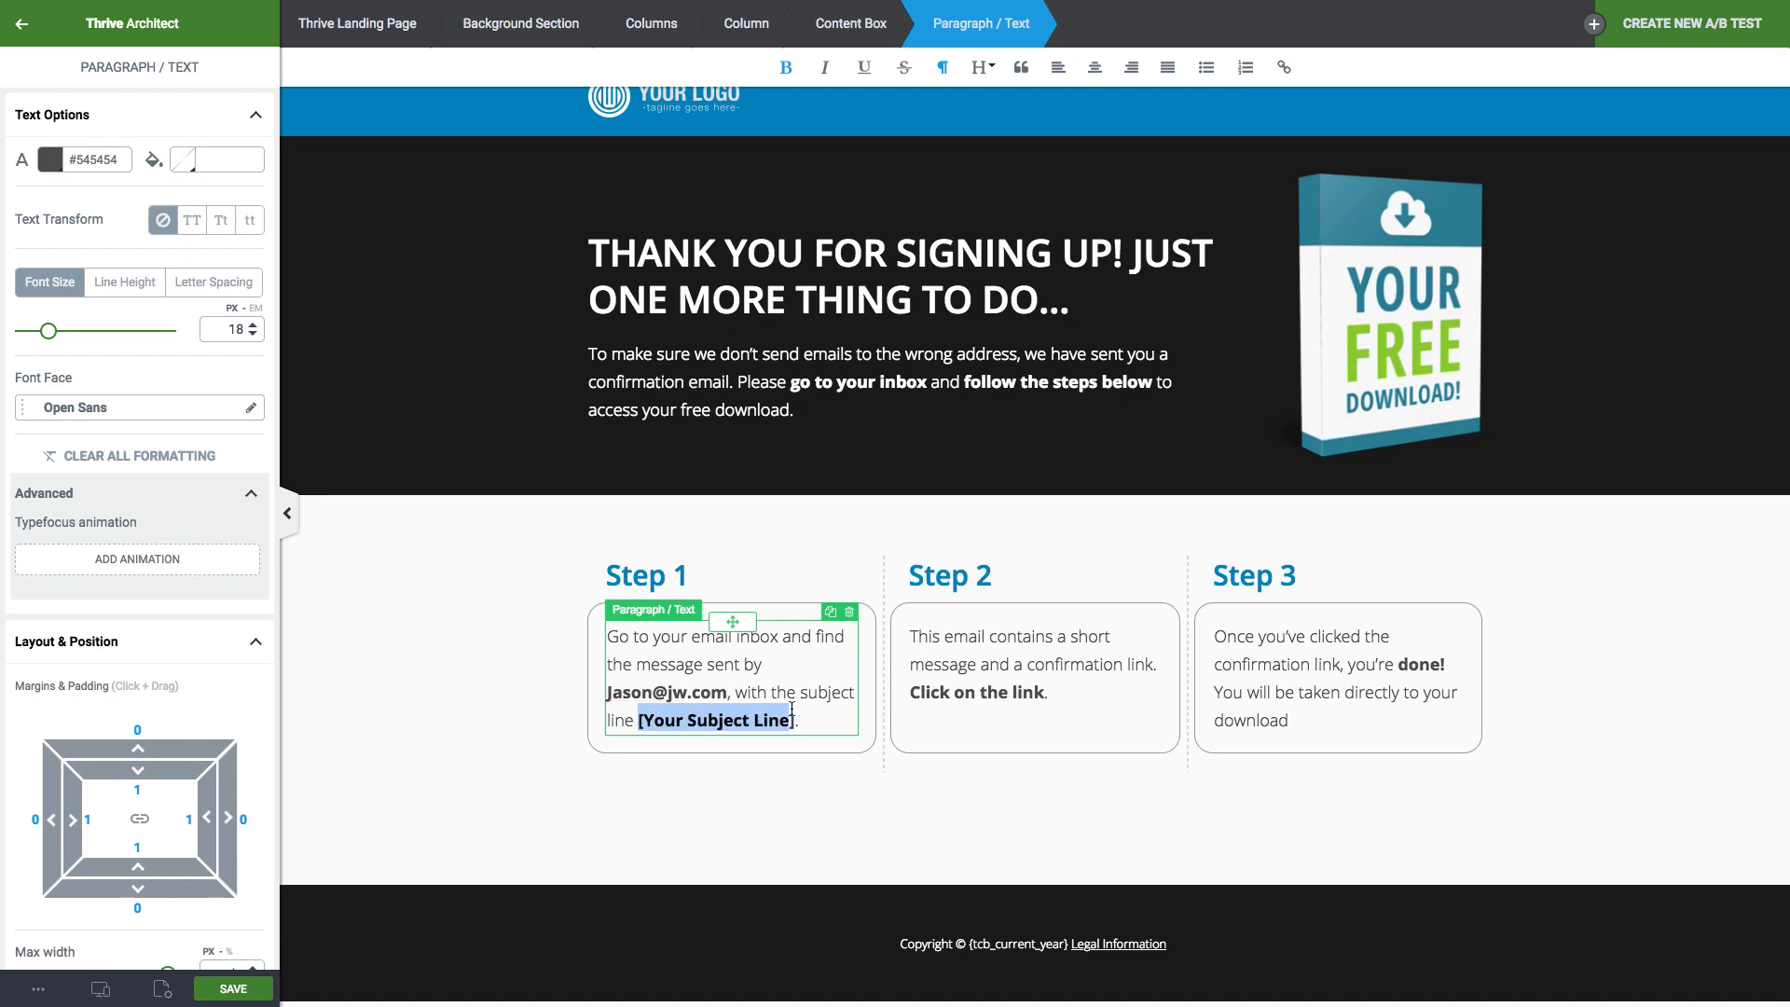
type("Everything is Awesome, Now")
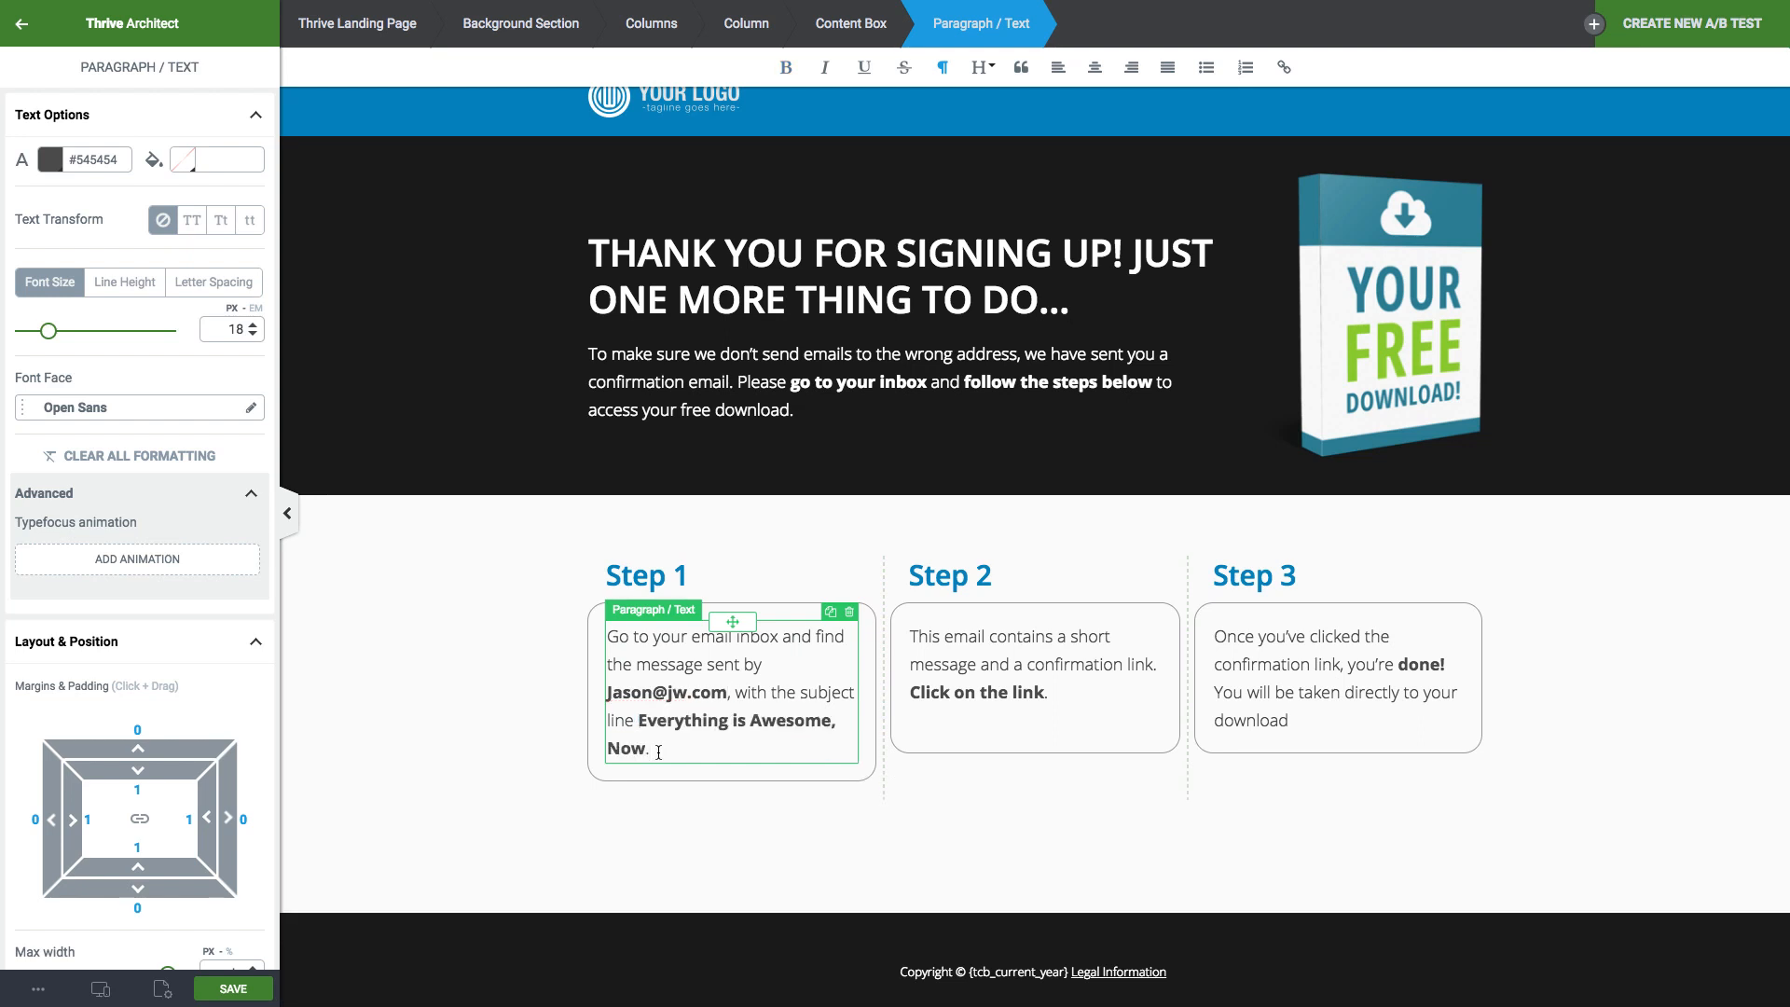
left_click(490, 715)
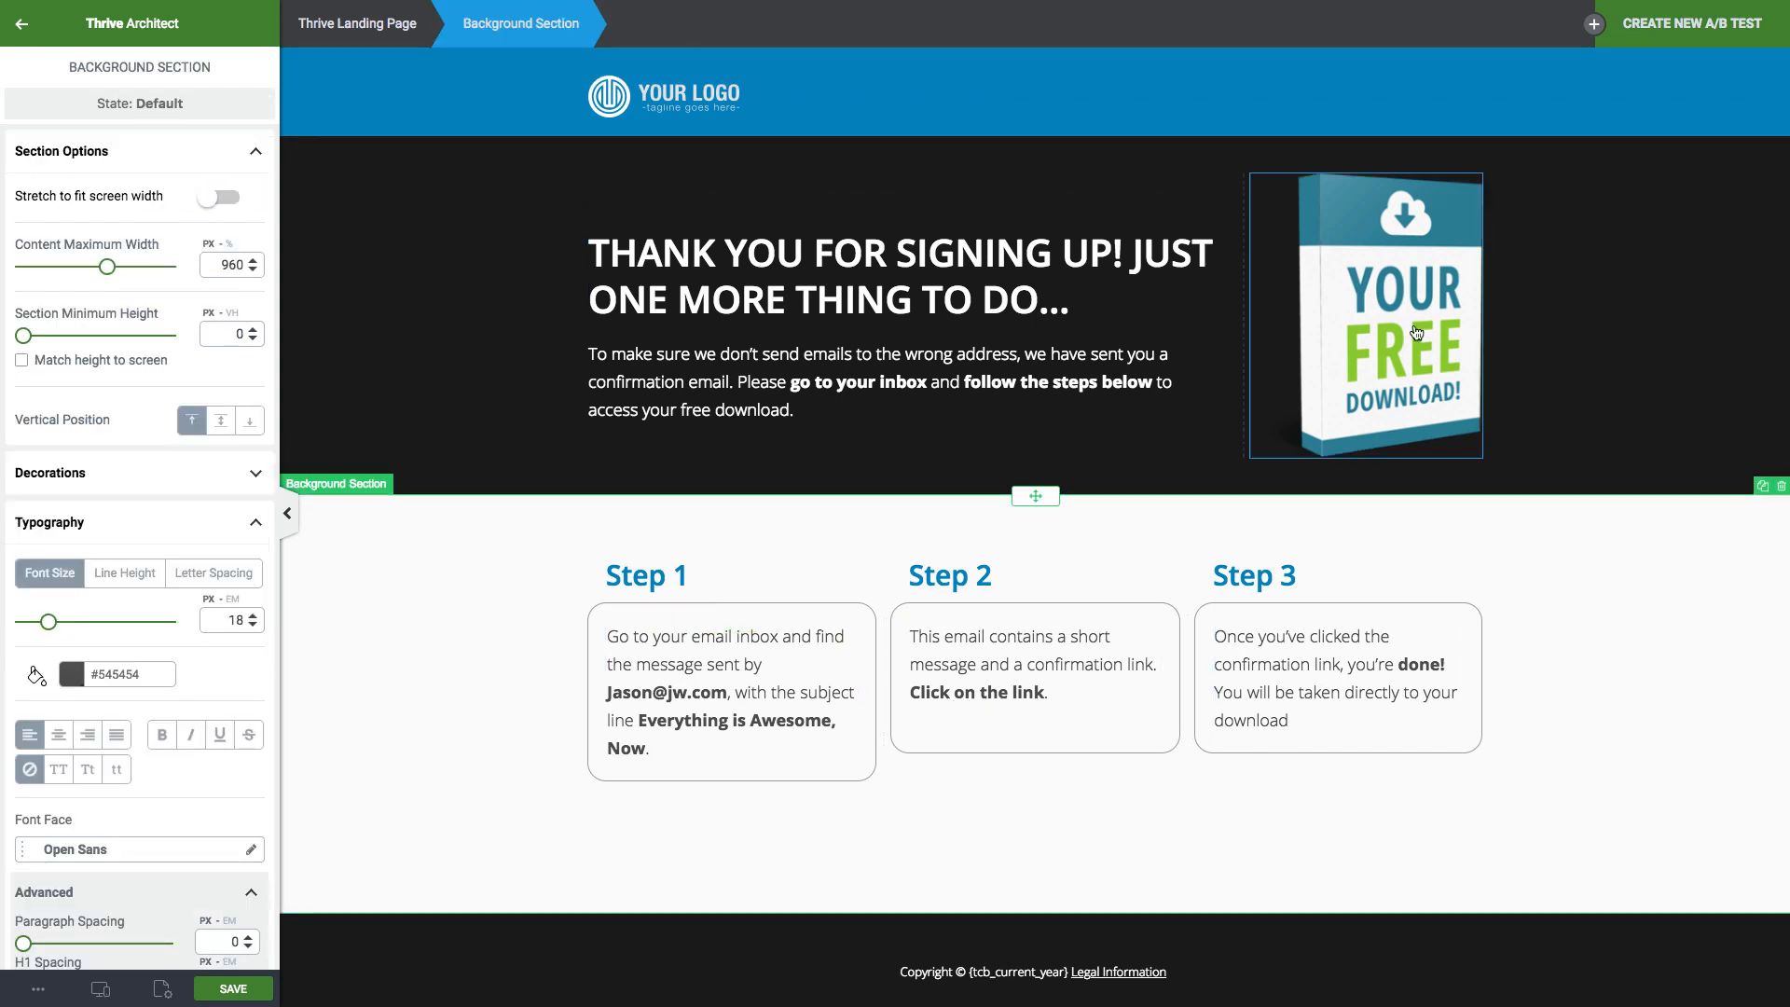
Delete the header logo and swap the Your Free Download box for the AspireNotebook picture.
left_click(708, 92)
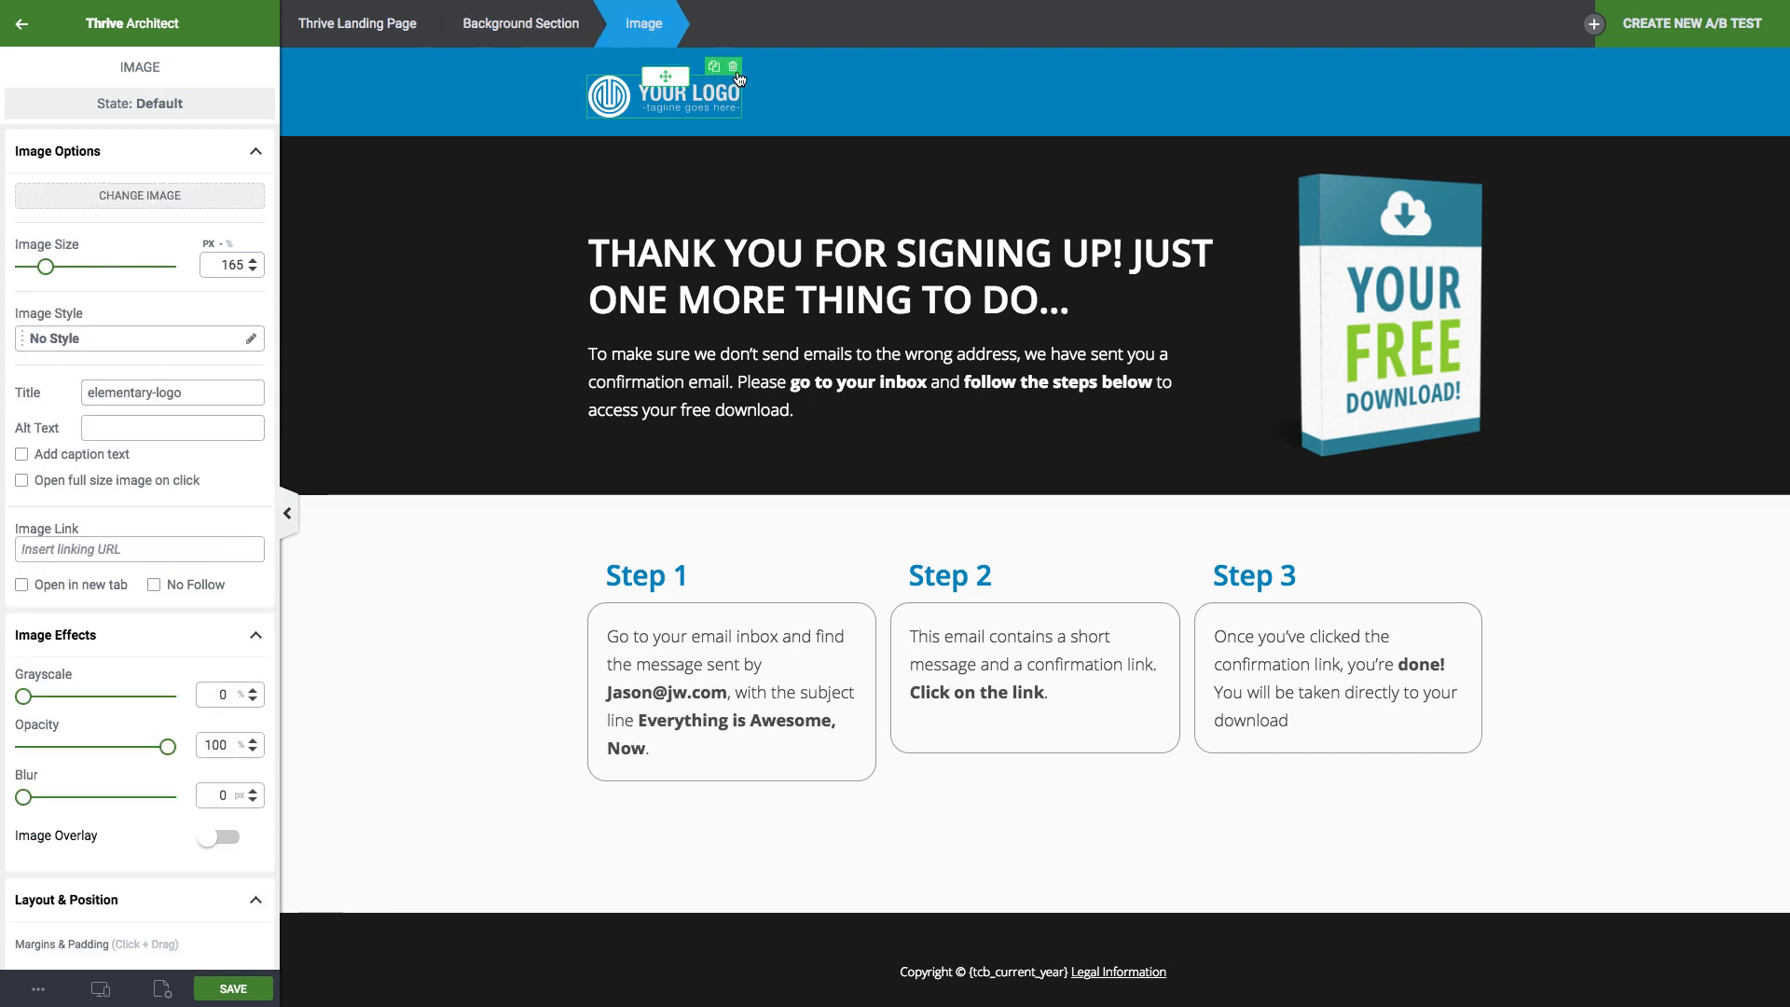
key("Delete")
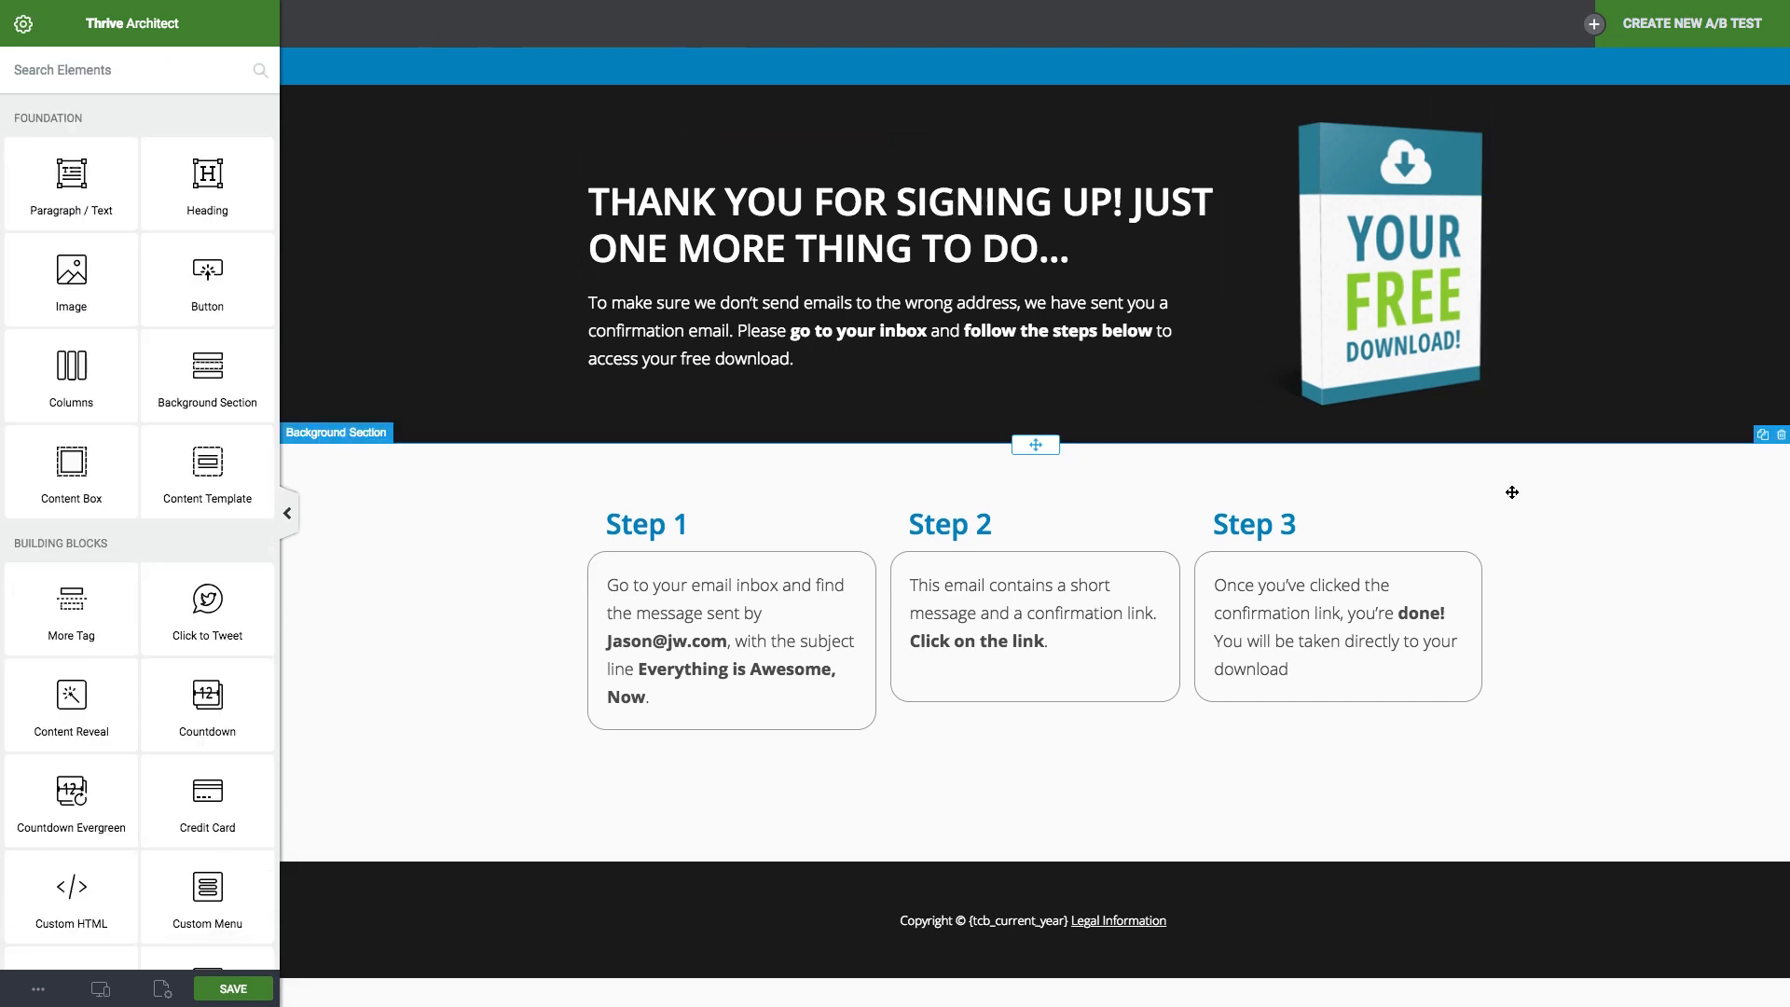
left_click(1360, 223)
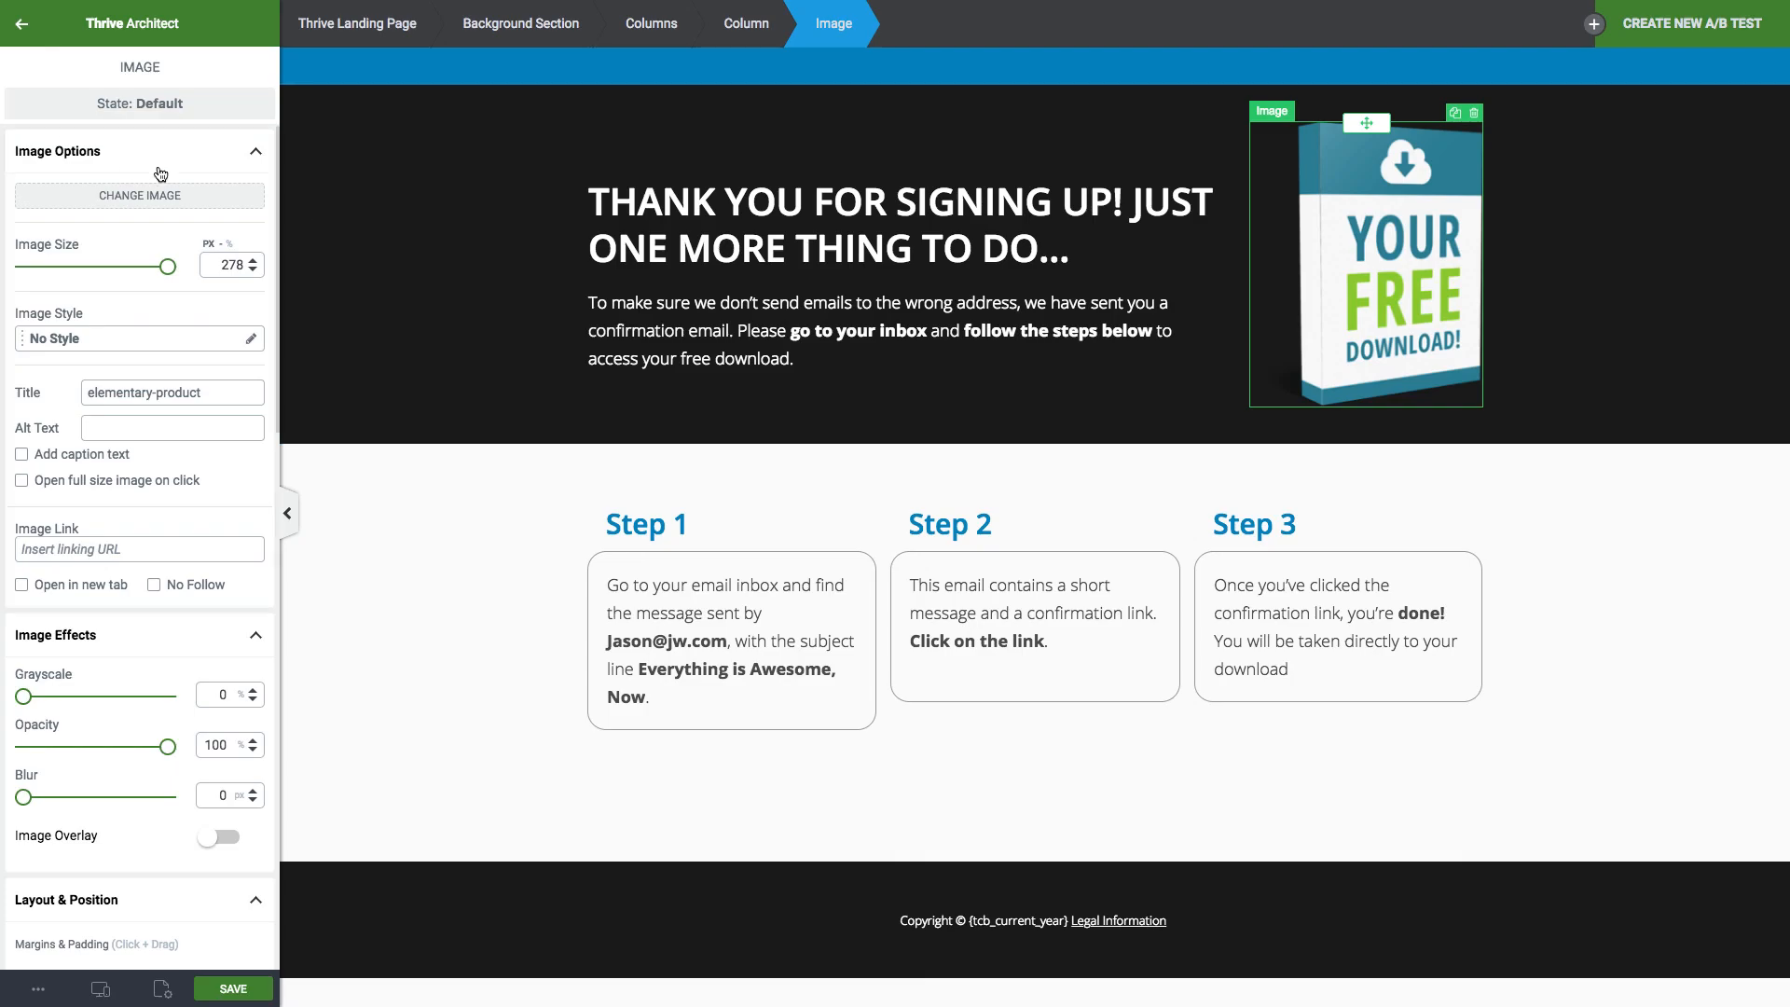
left_click(145, 195)
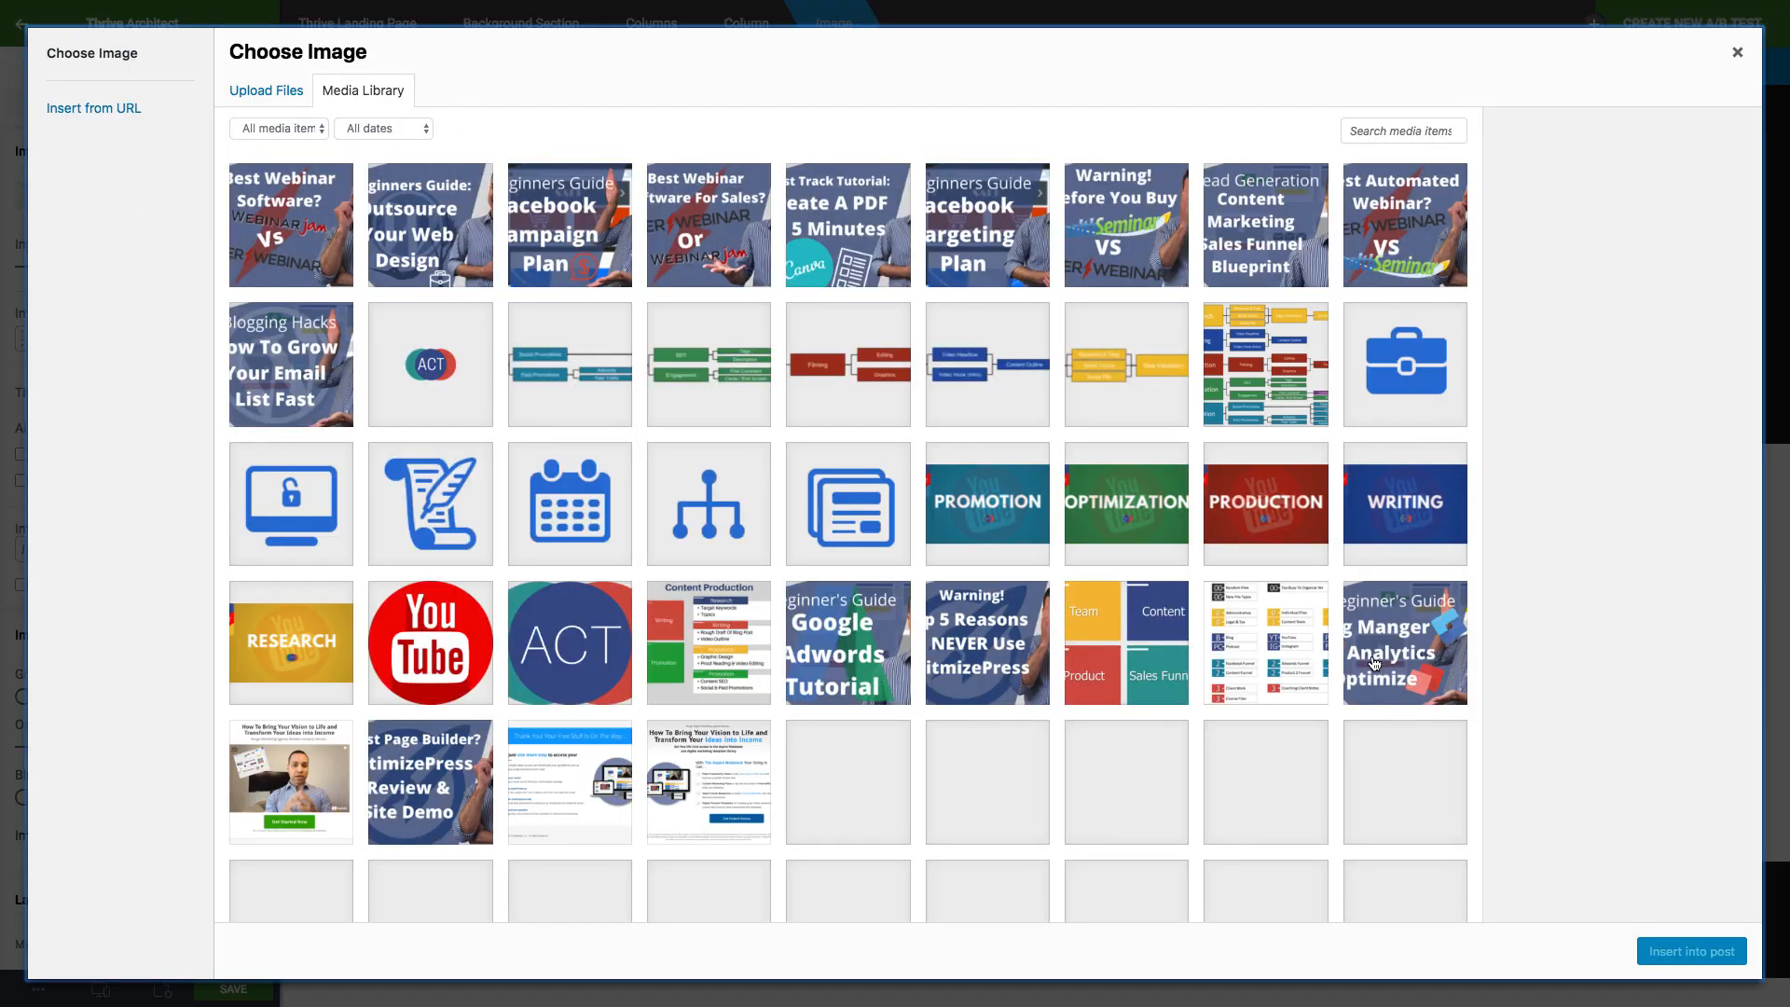
scroll(1373, 664, "down", 3)
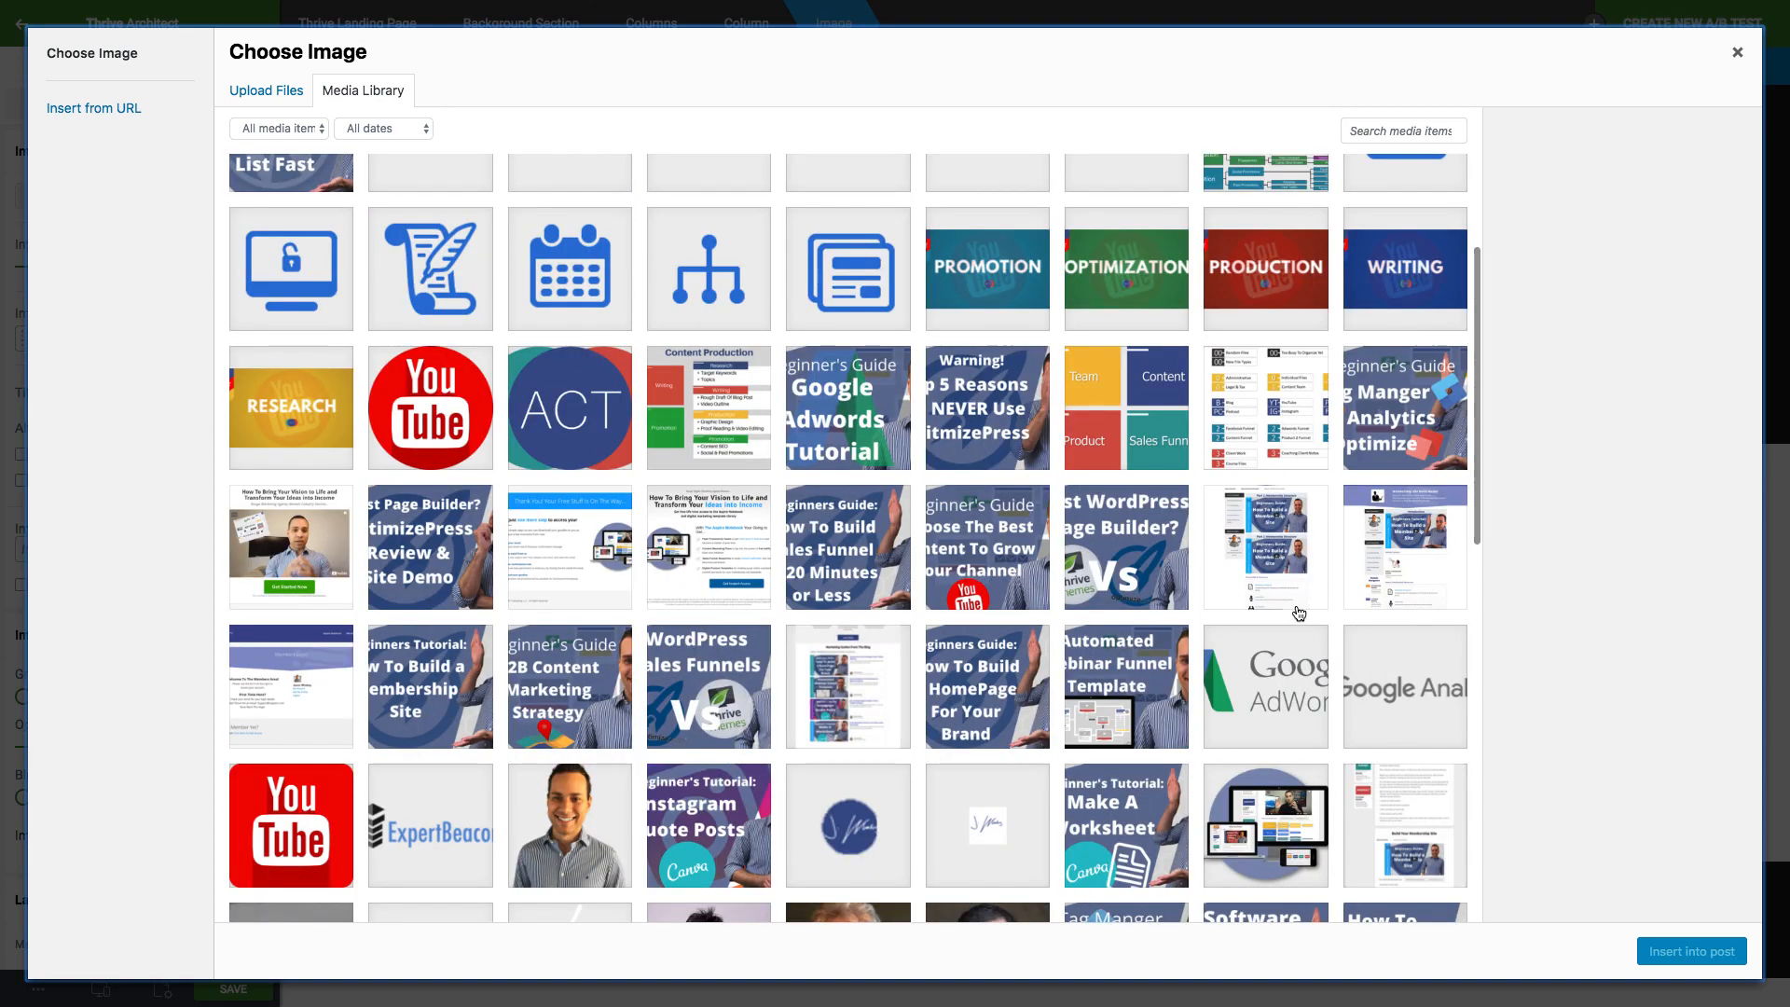
left_click(1255, 823)
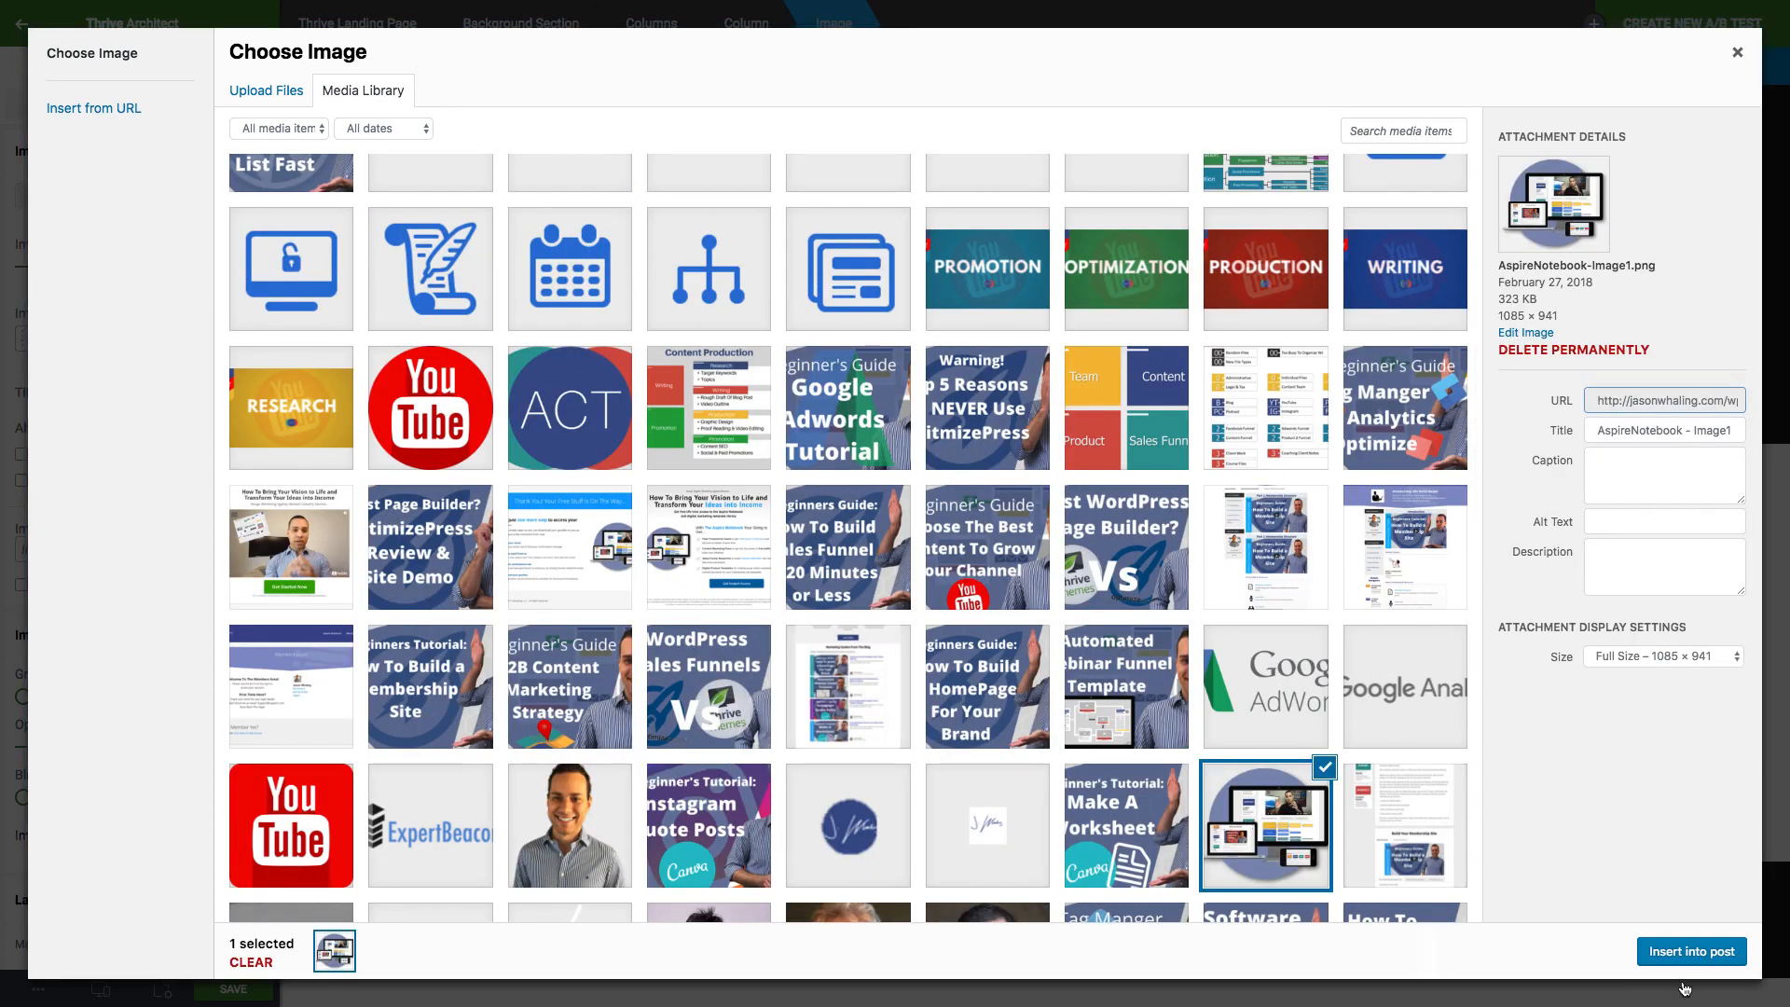
left_click(1680, 947)
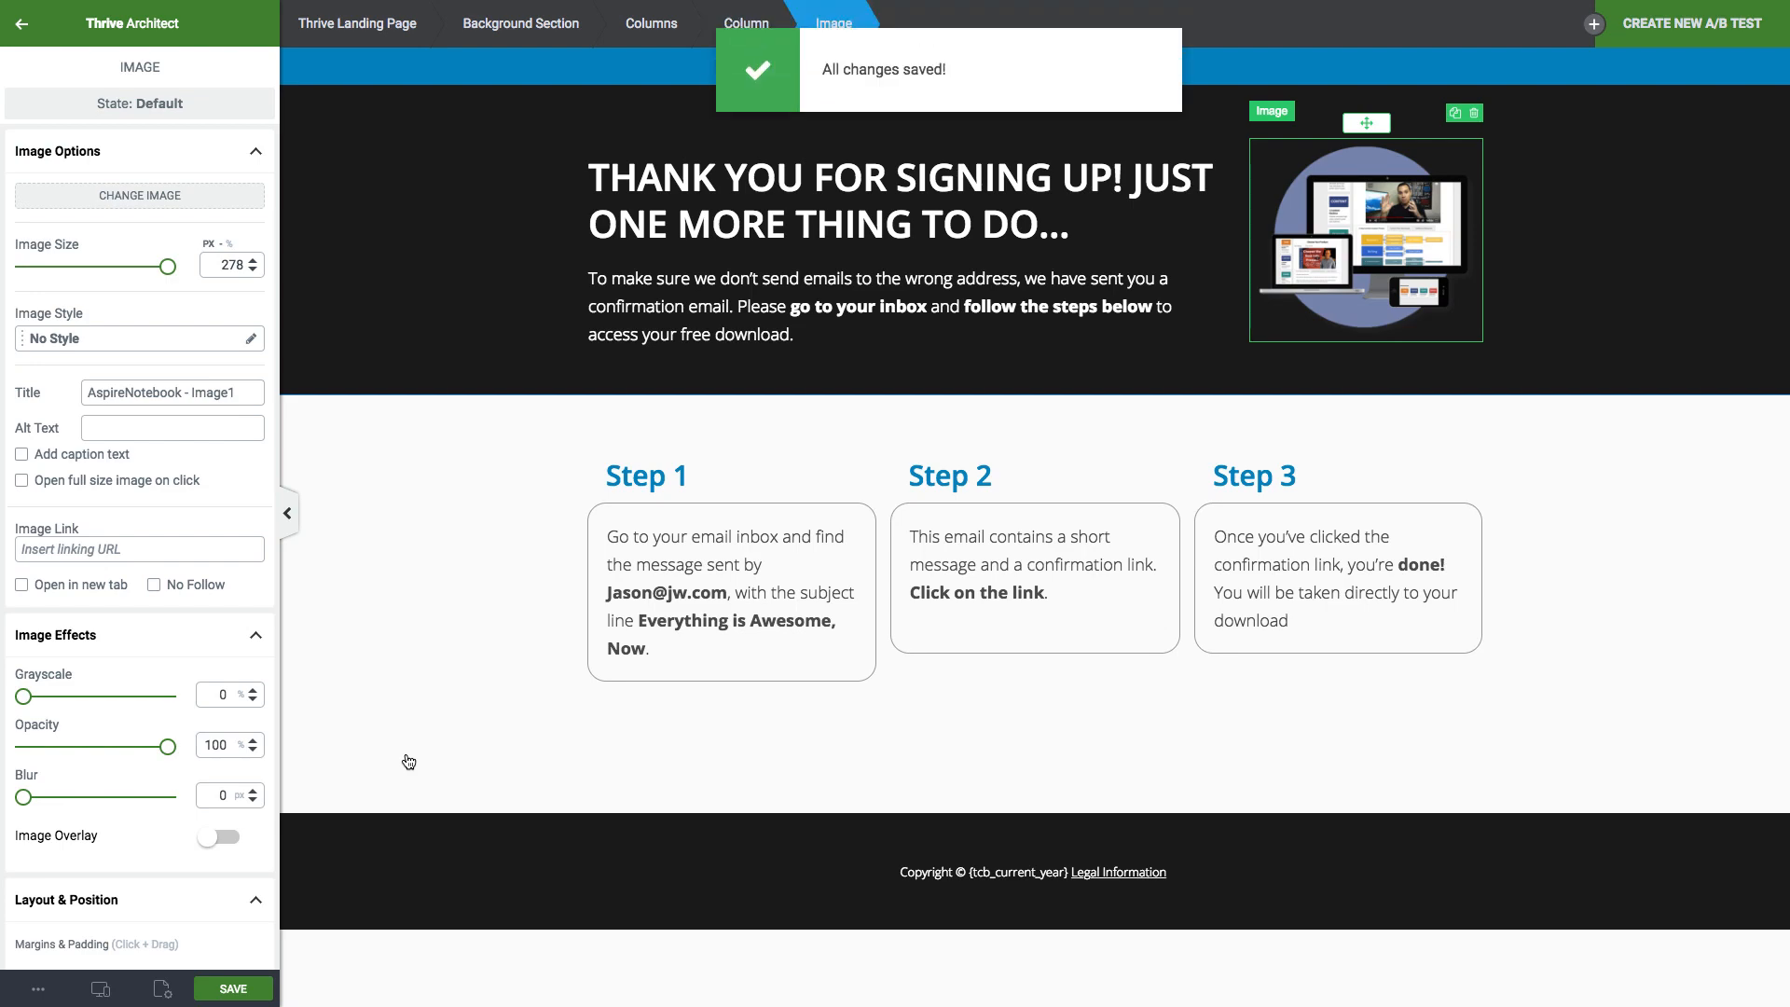
Check the page layout at tablet and mobile widths.
left_click(98, 989)
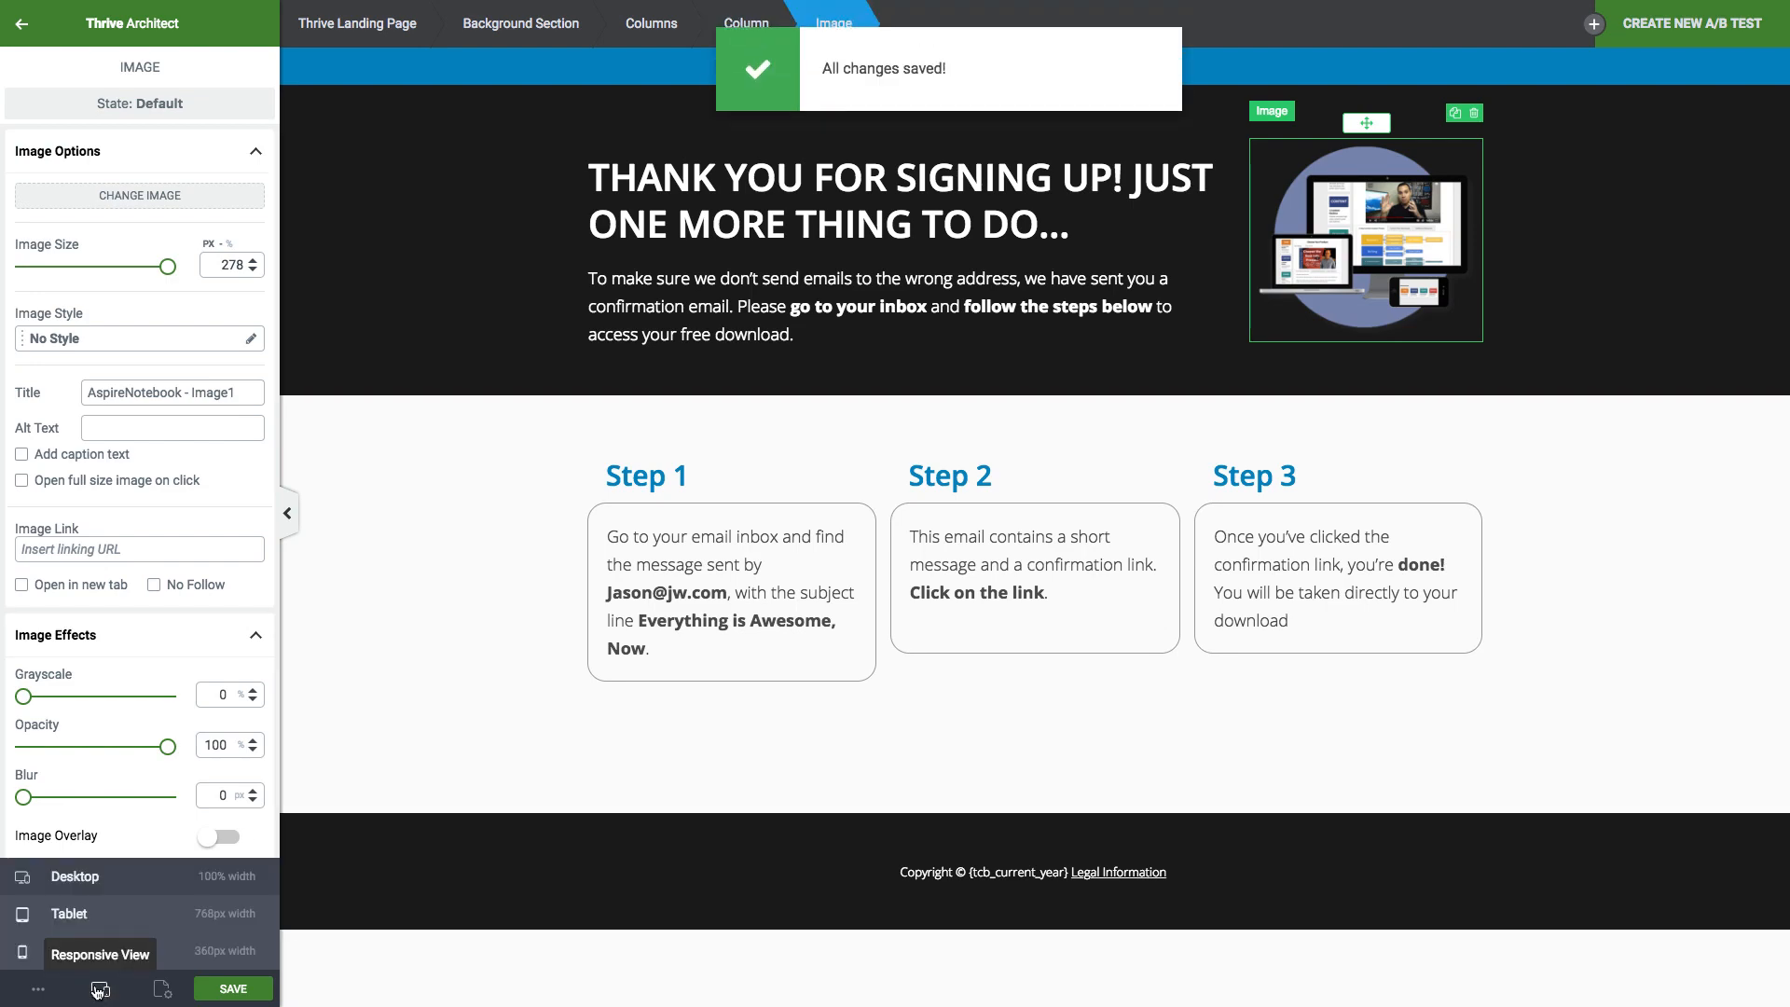
left_click(102, 919)
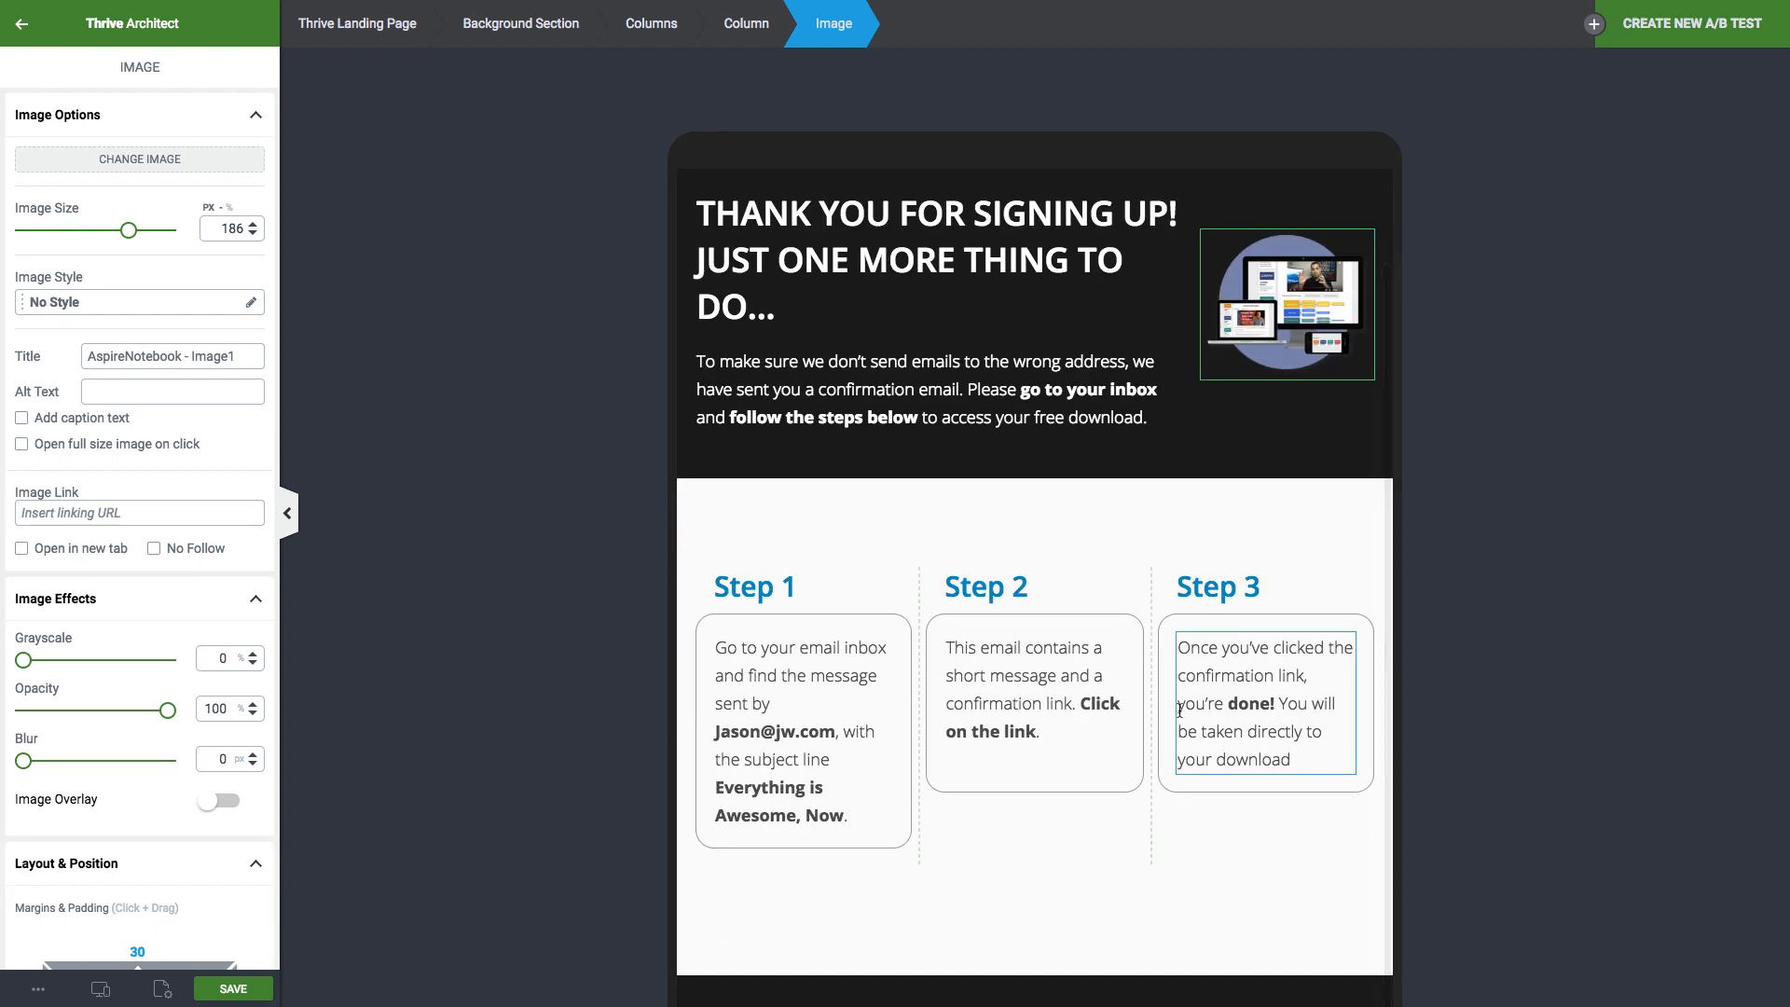
left_click(99, 990)
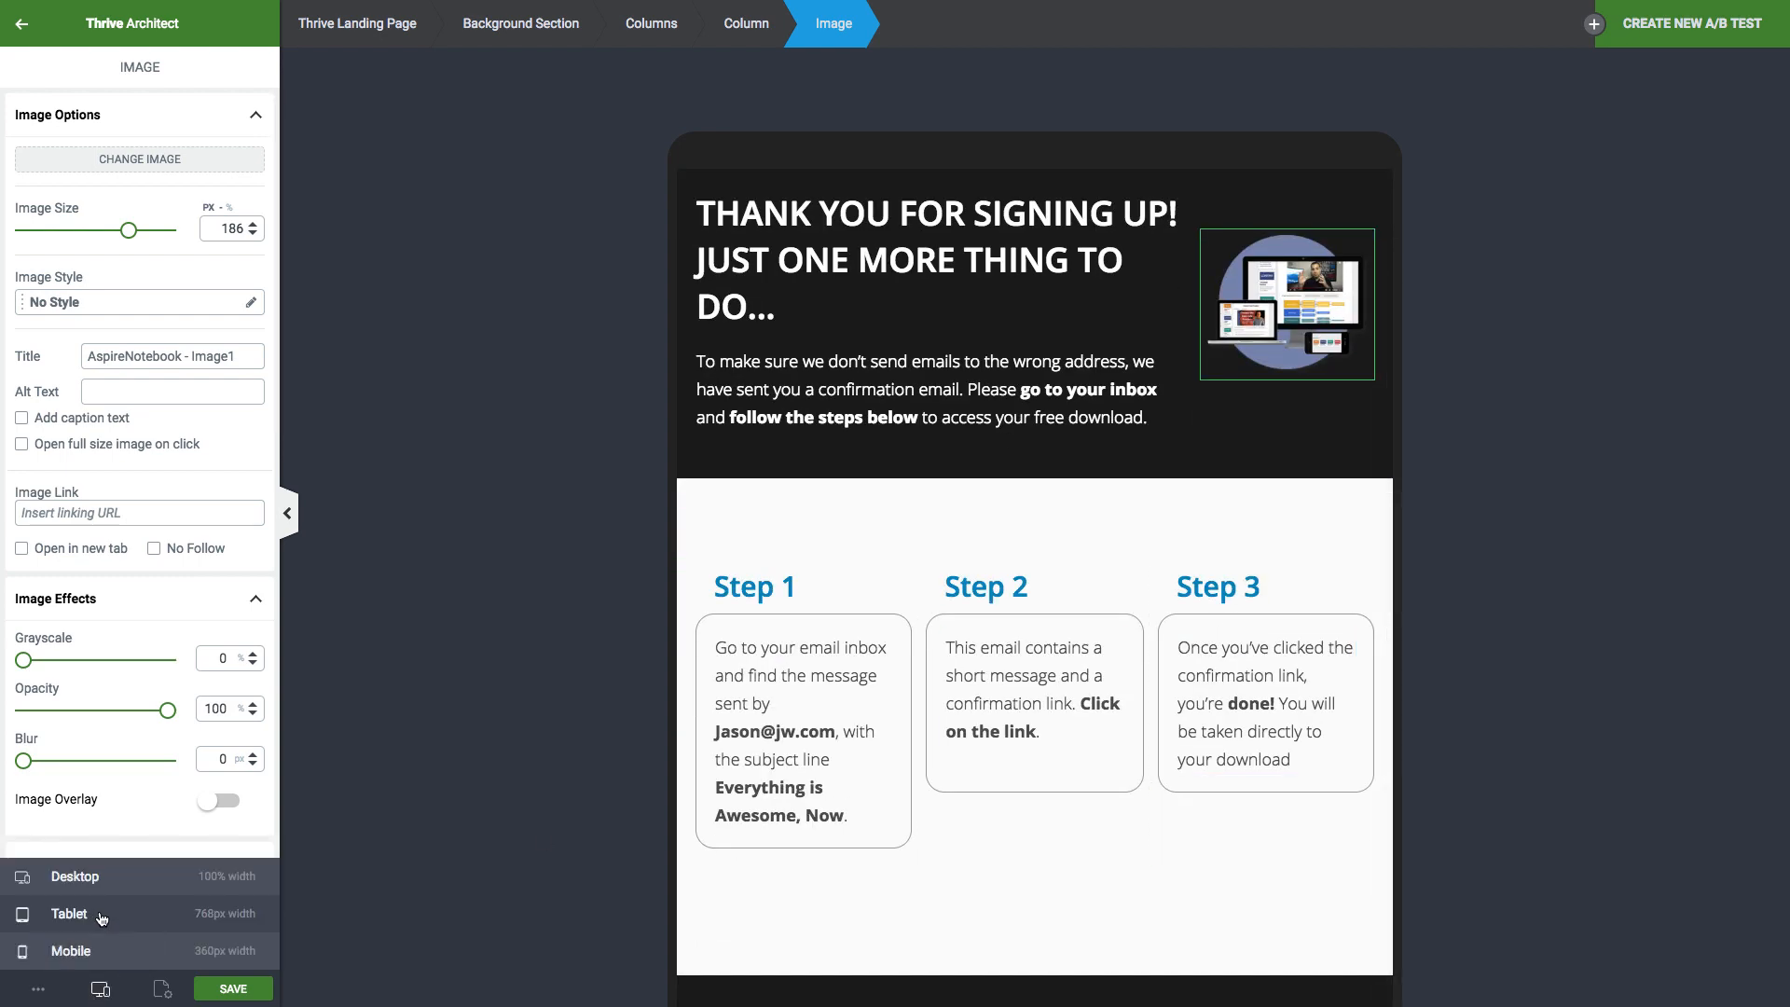
left_click(191, 951)
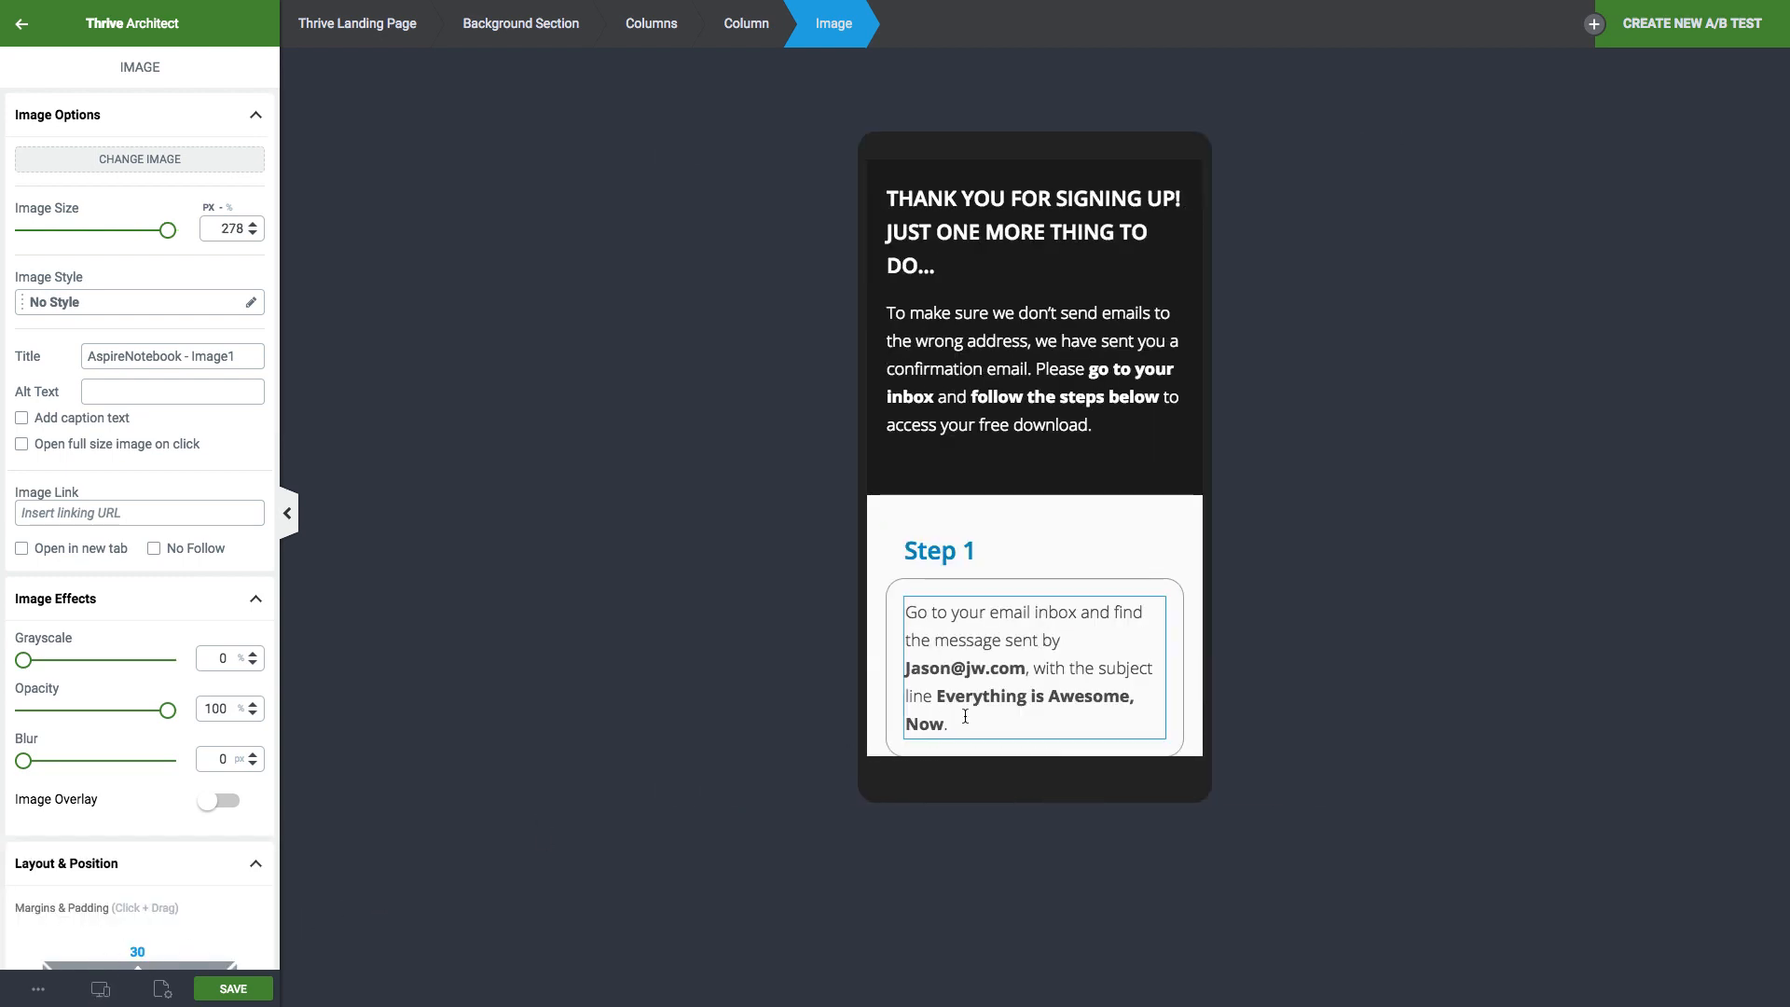
Return to desktop view and preview the page in a new browser tab.
scroll(1135, 523, "down", 7)
scroll(1135, 523, "up", 9)
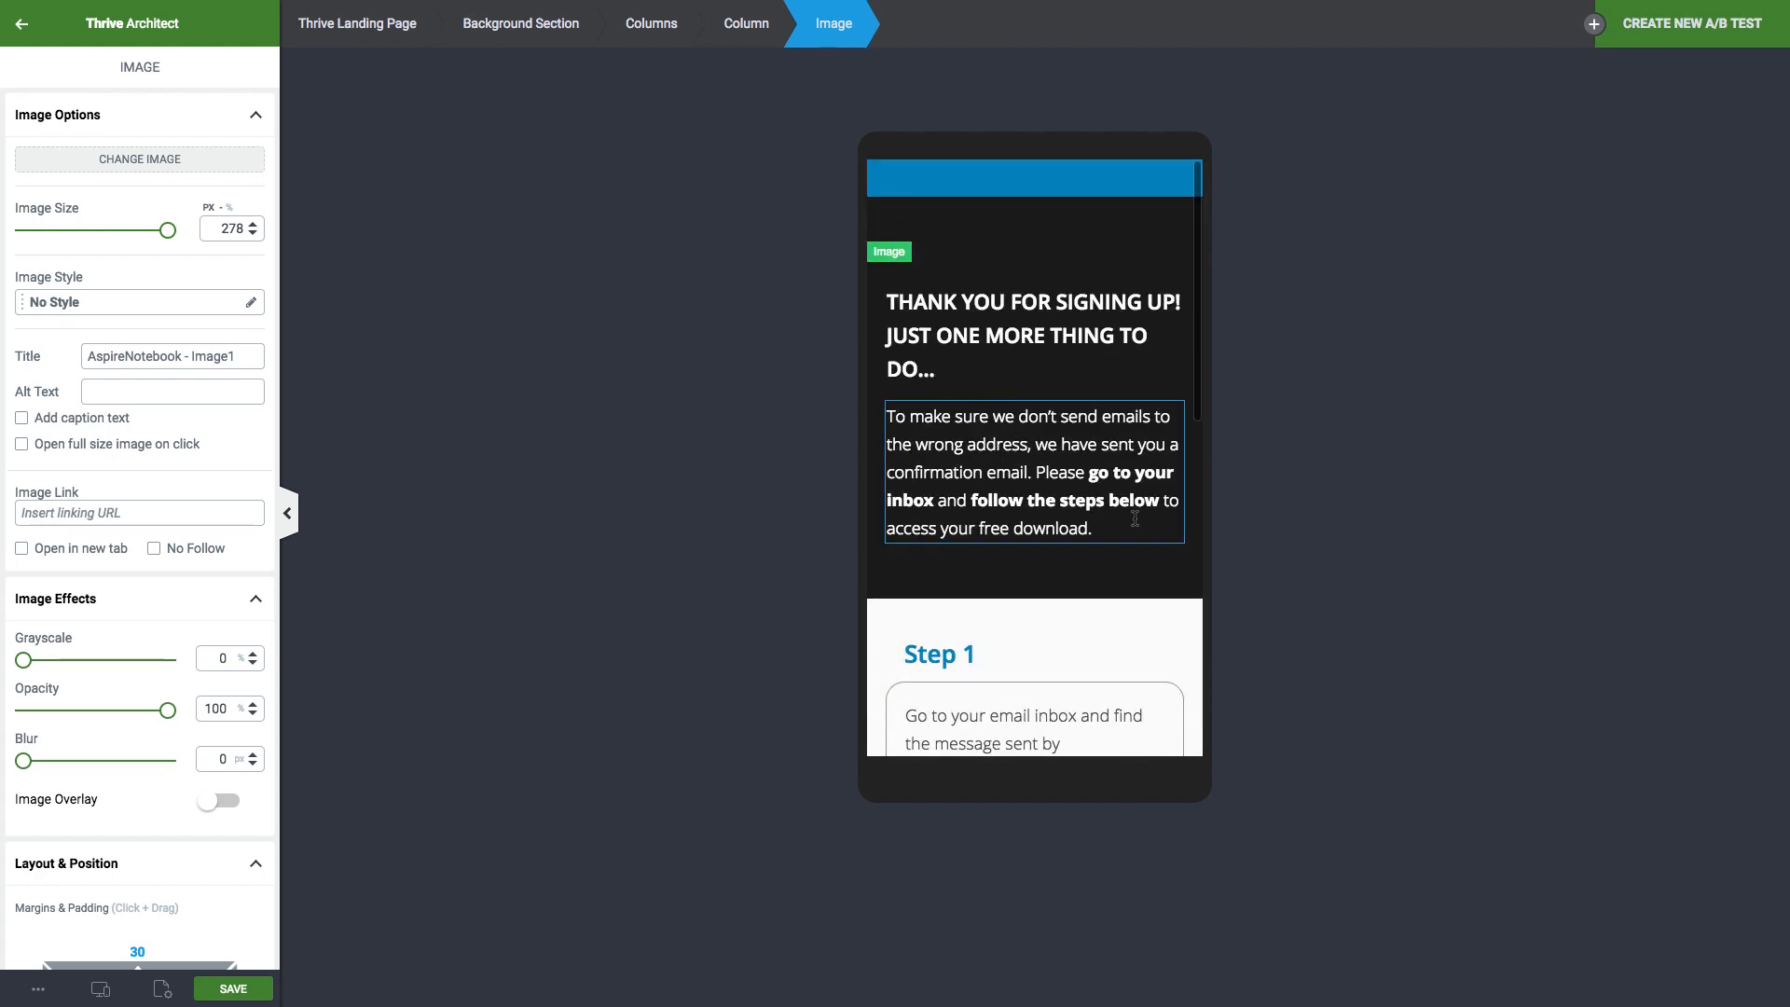
left_click(101, 994)
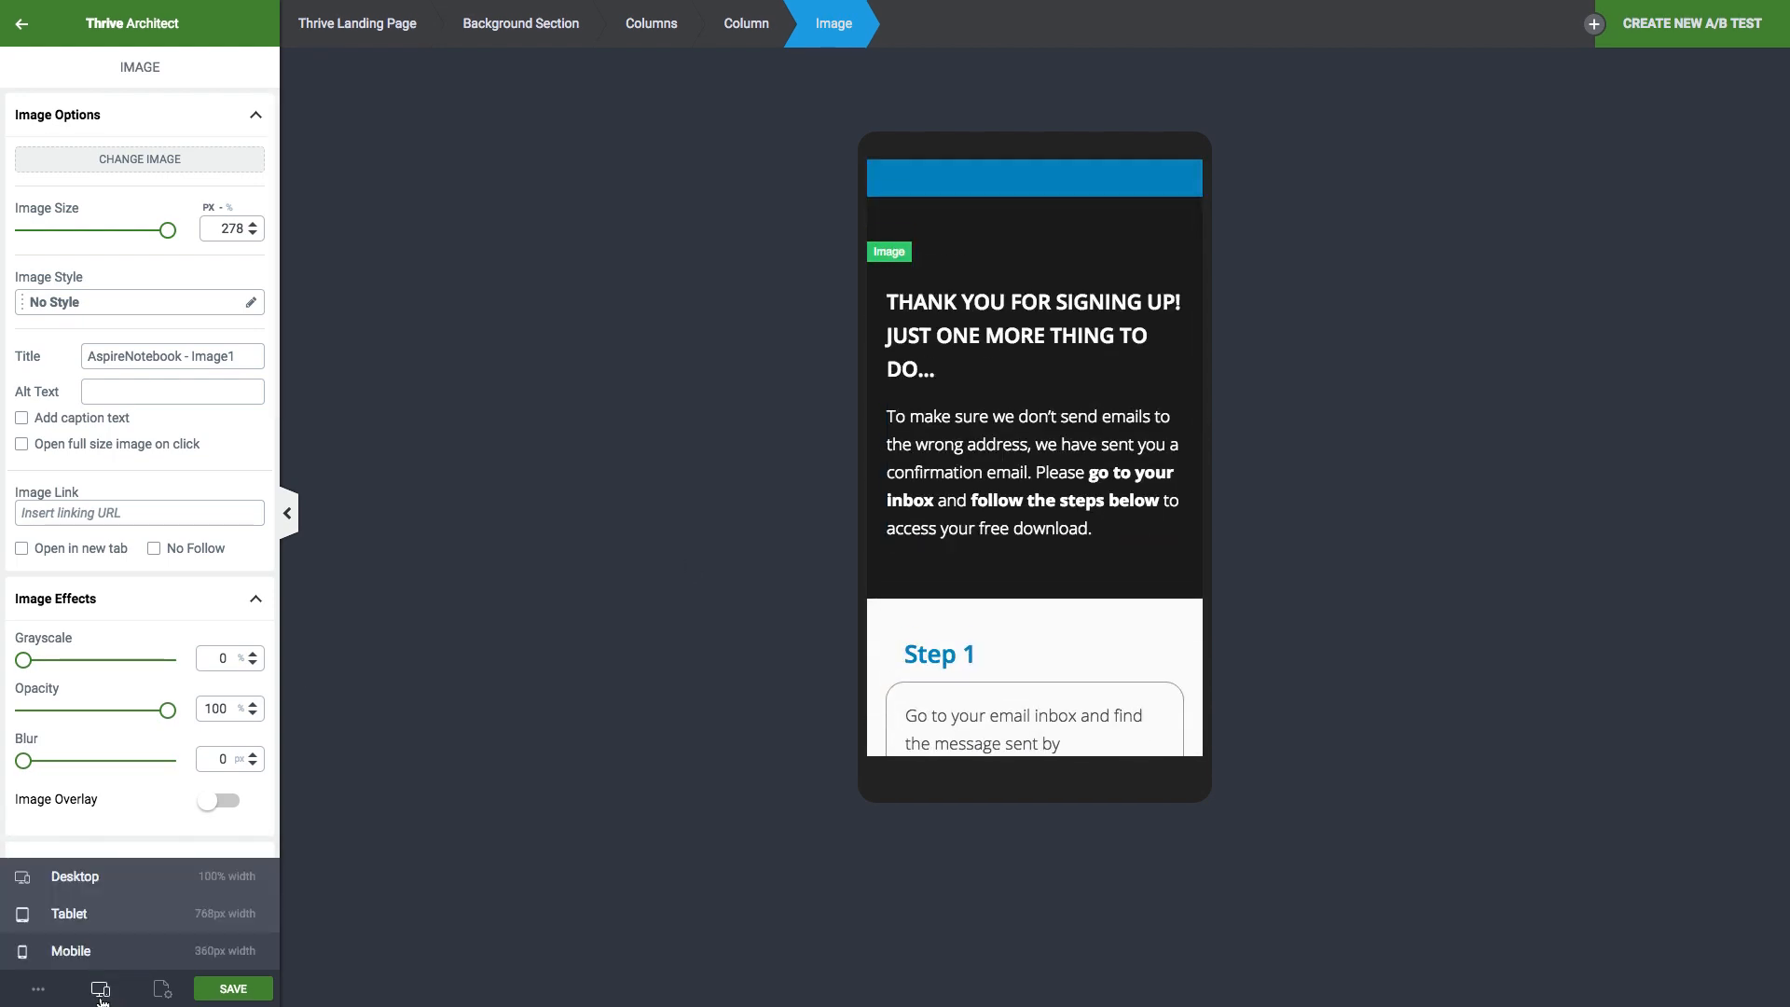
left_click(85, 884)
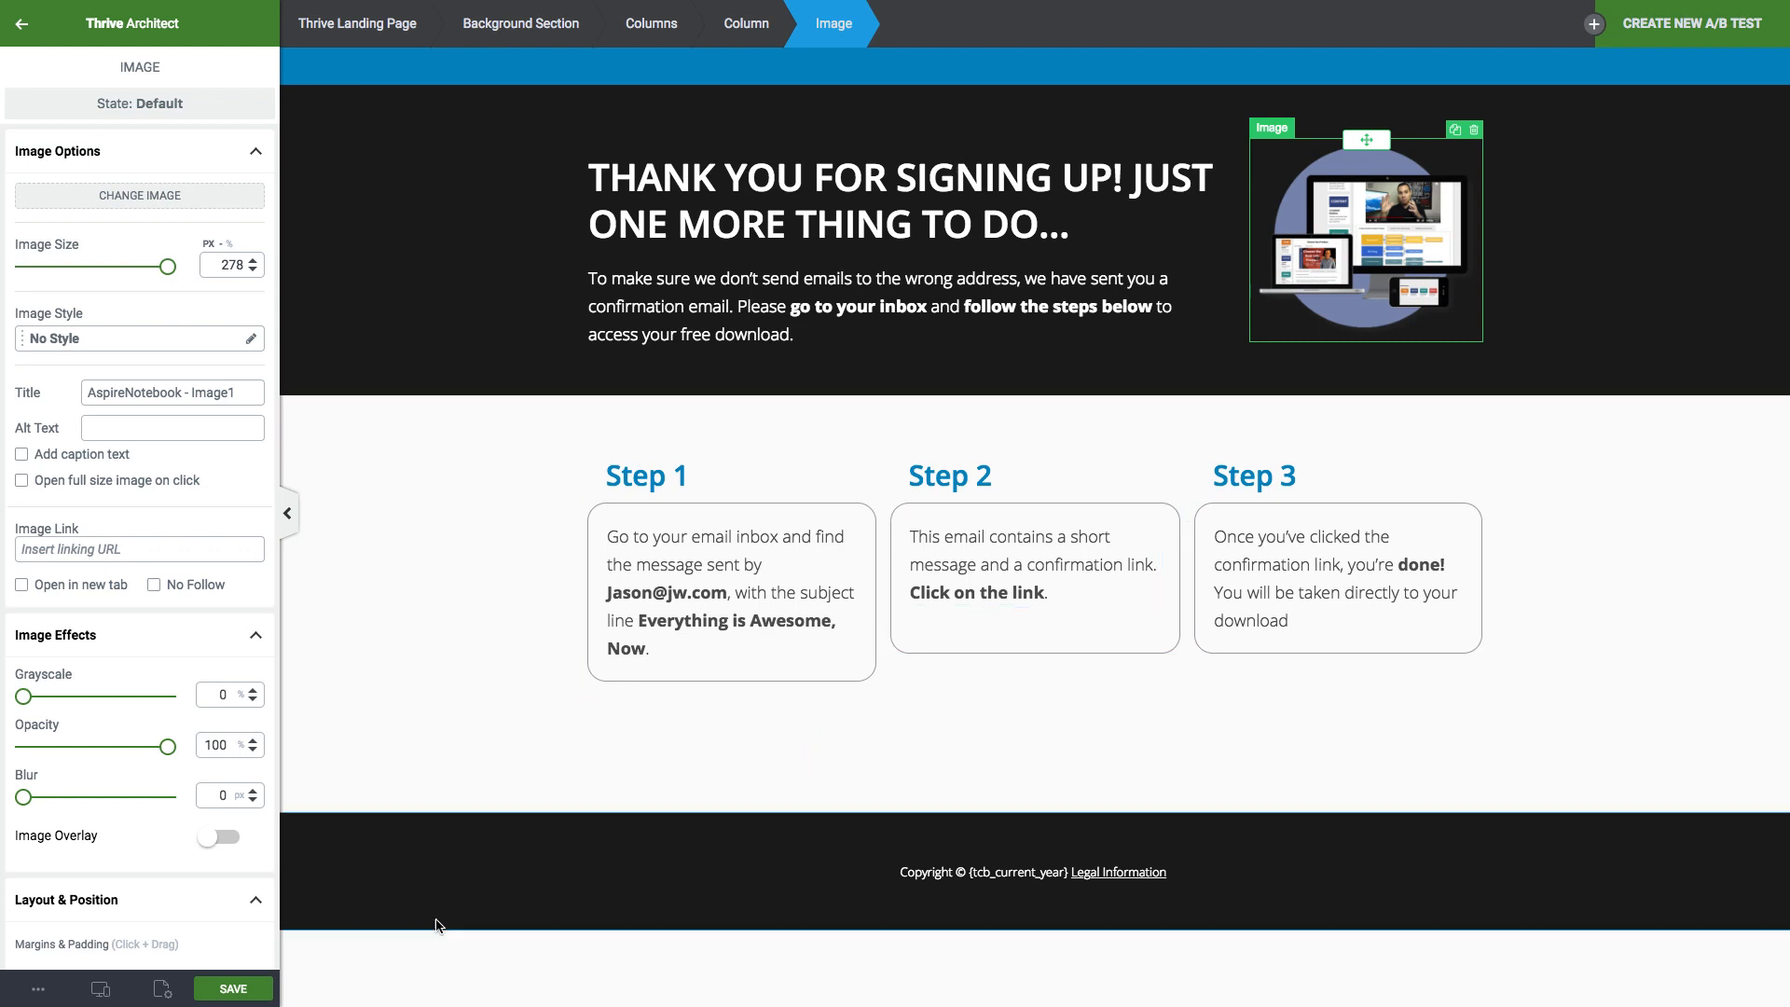
left_click(37, 993)
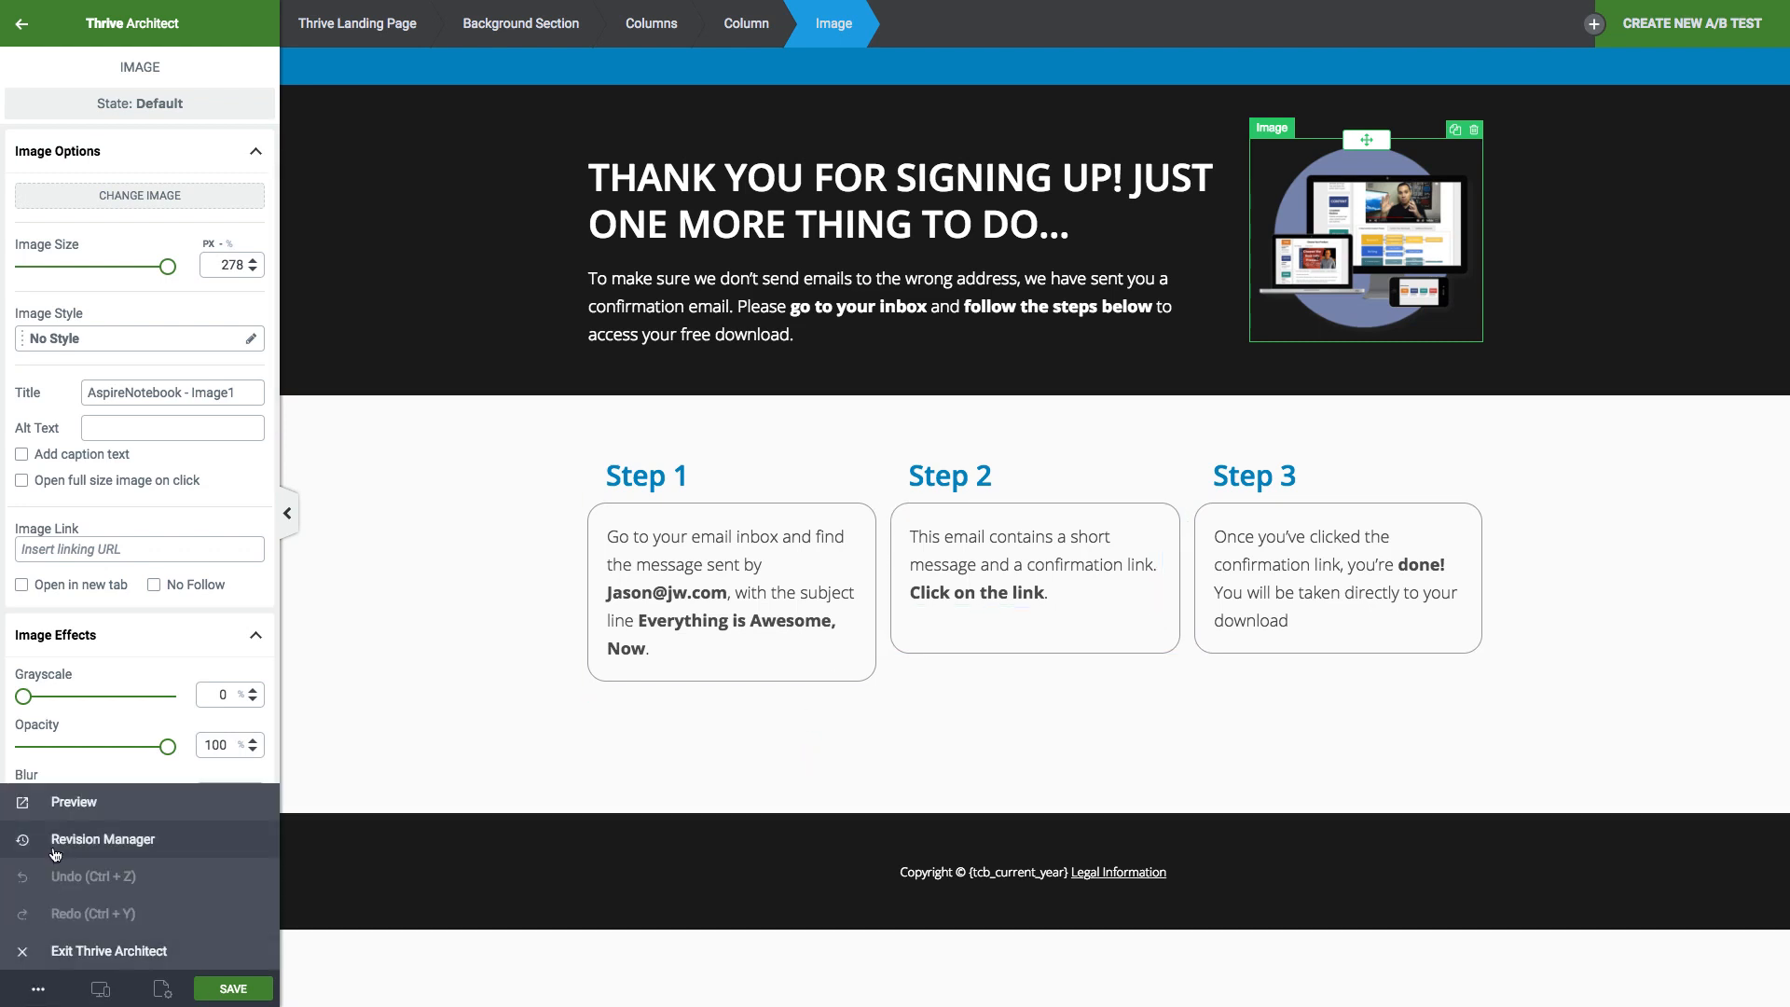
left_click(121, 808)
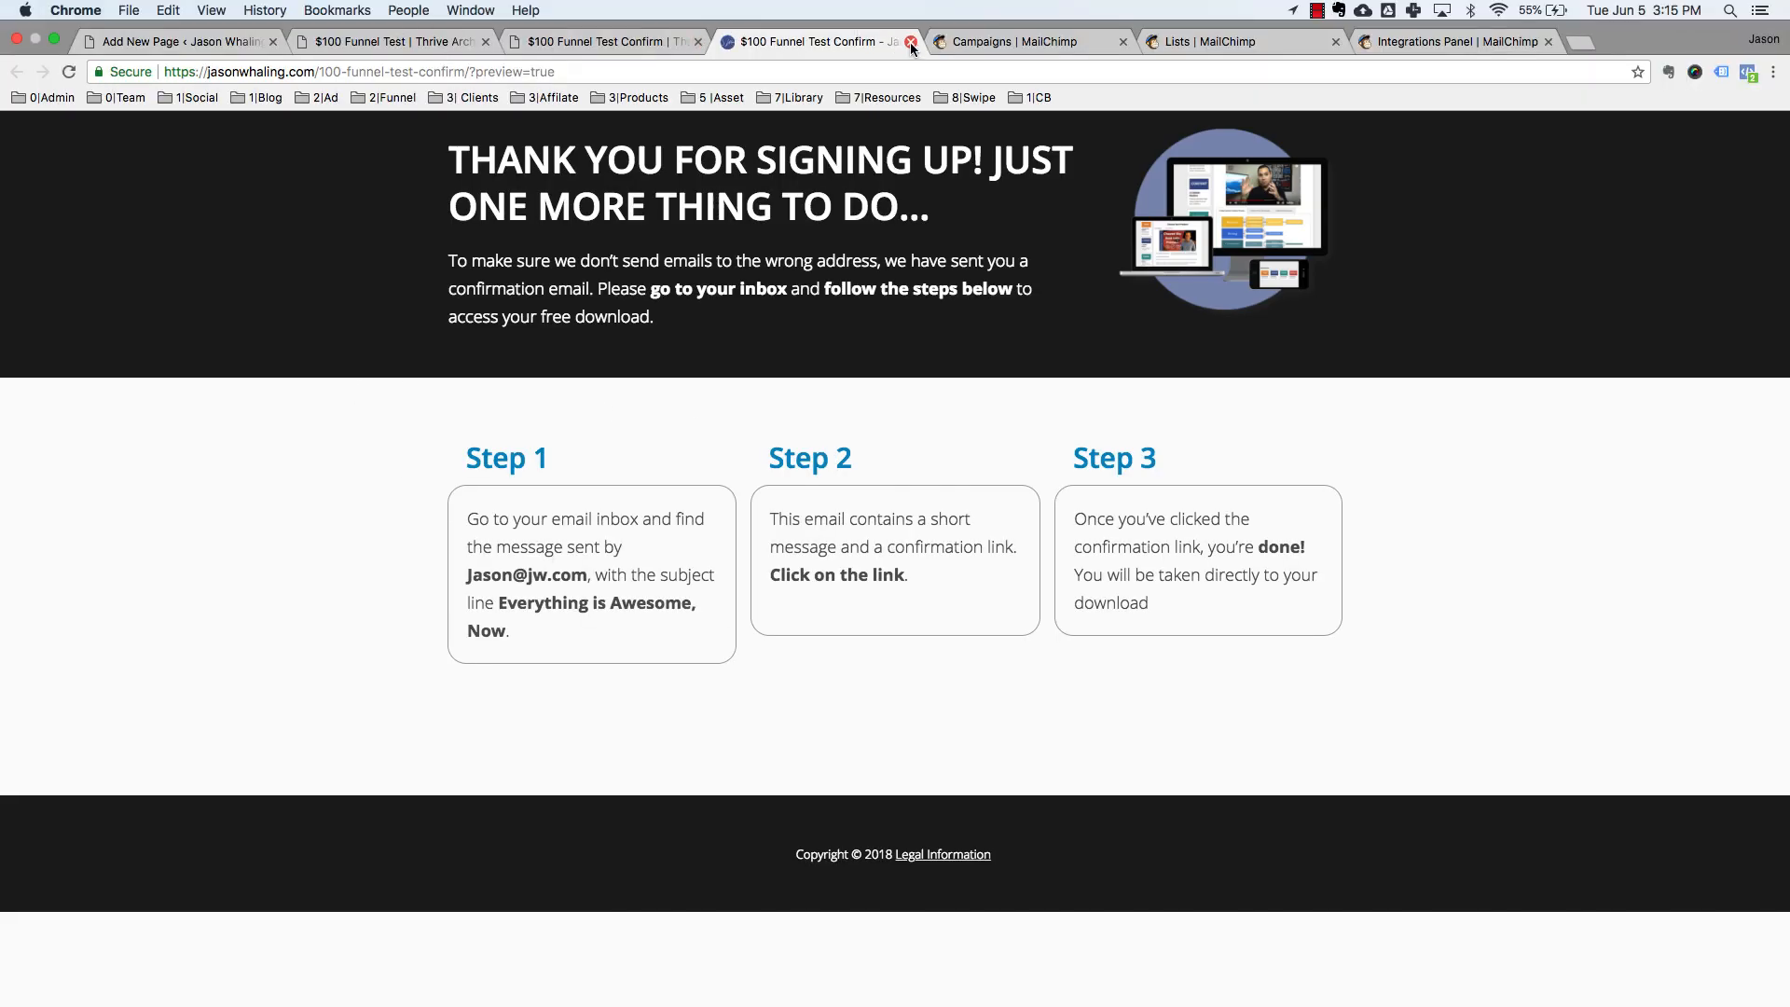
Close the preview tab to return to the Thrive Architect editor.
left_click(911, 42)
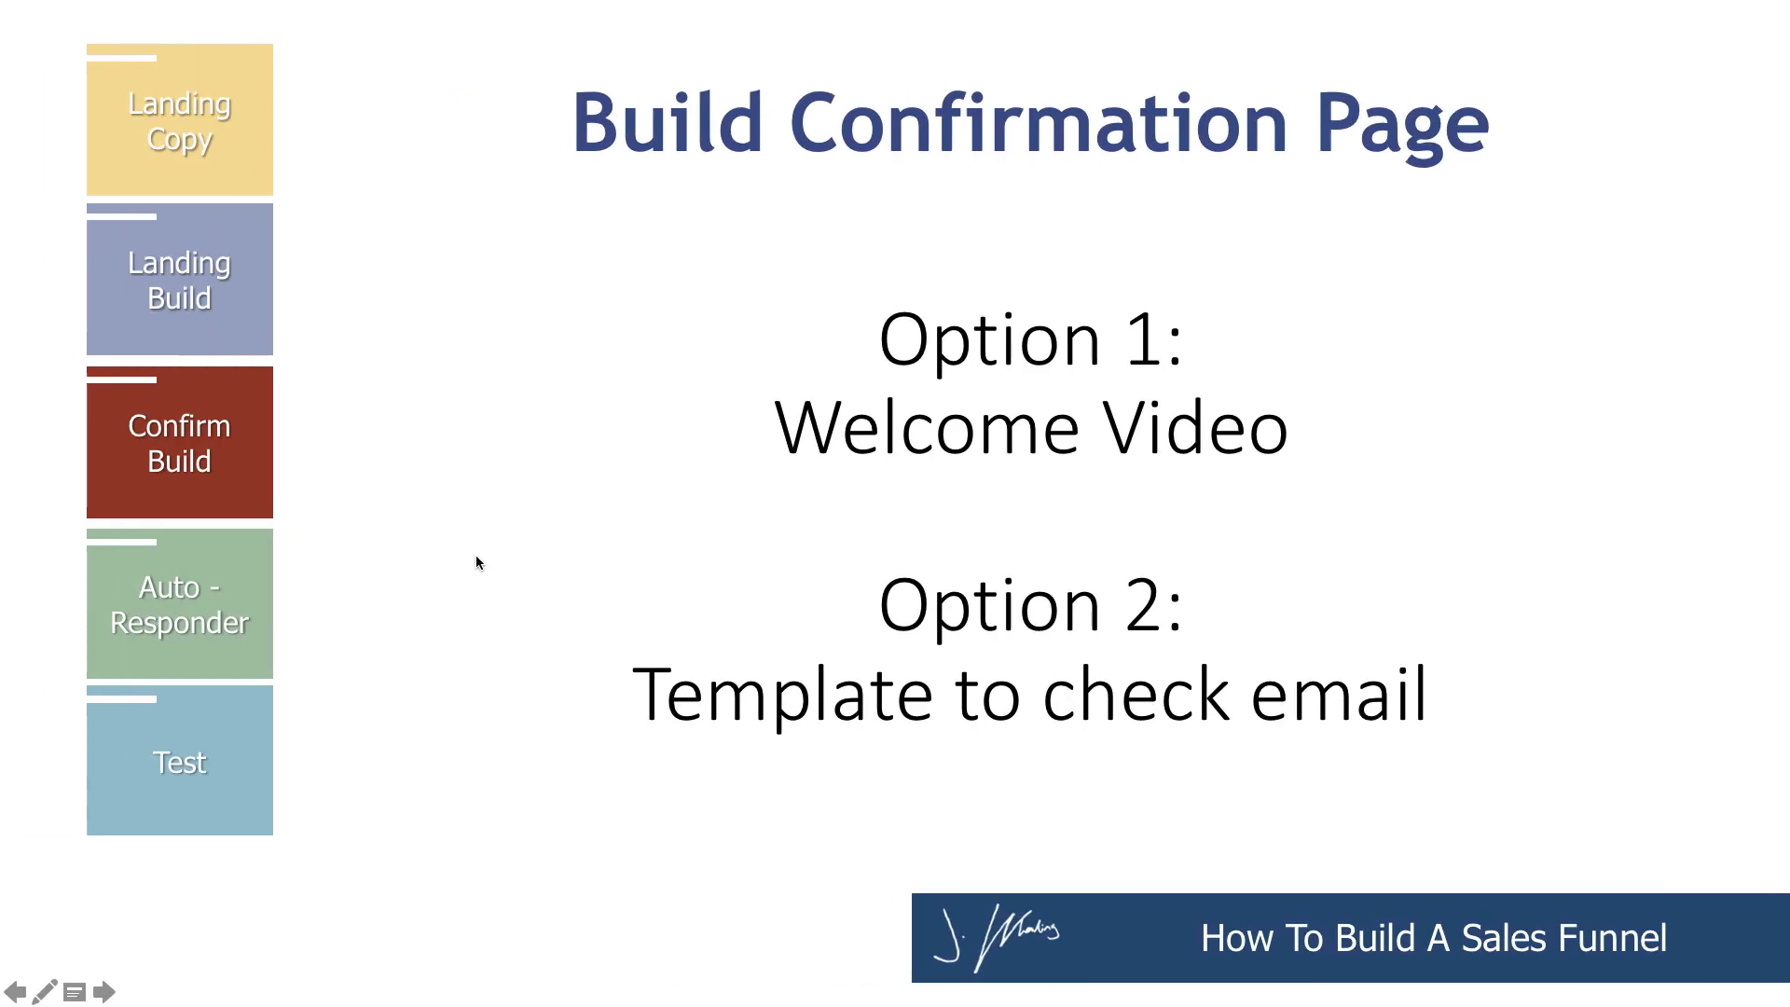
left_click(476, 563)
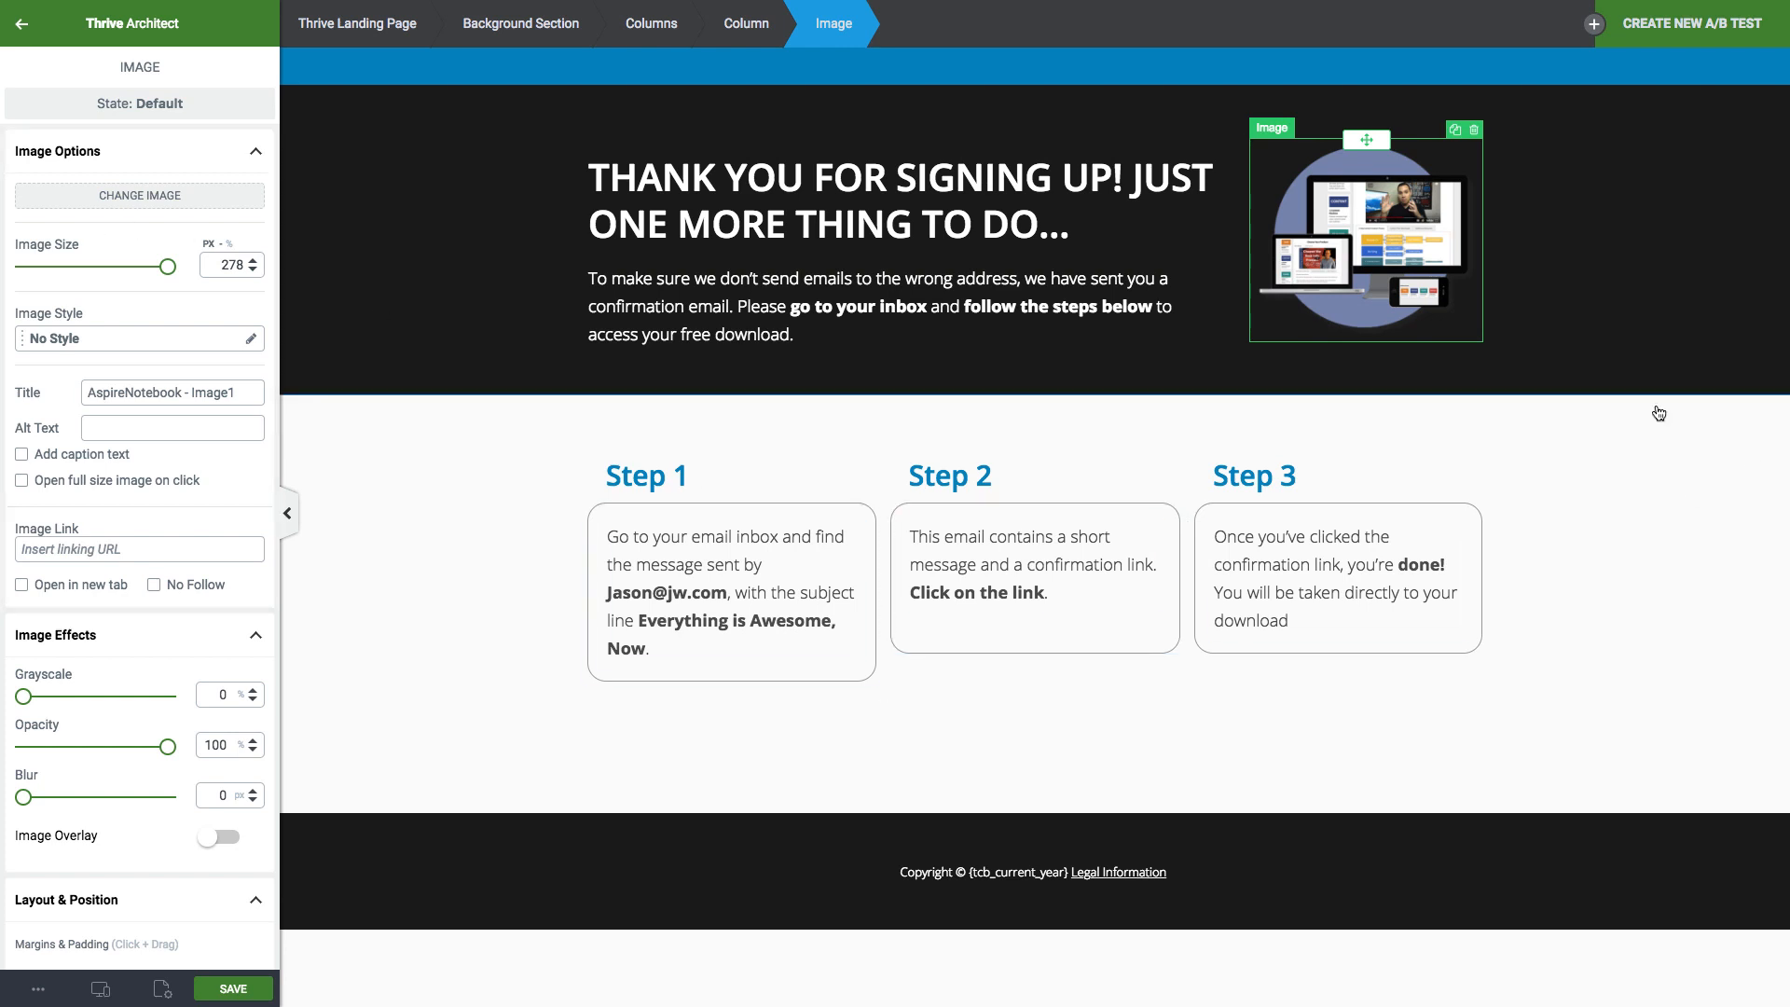
mouse_move(1323, 6)
mouse_move(1249, 5)
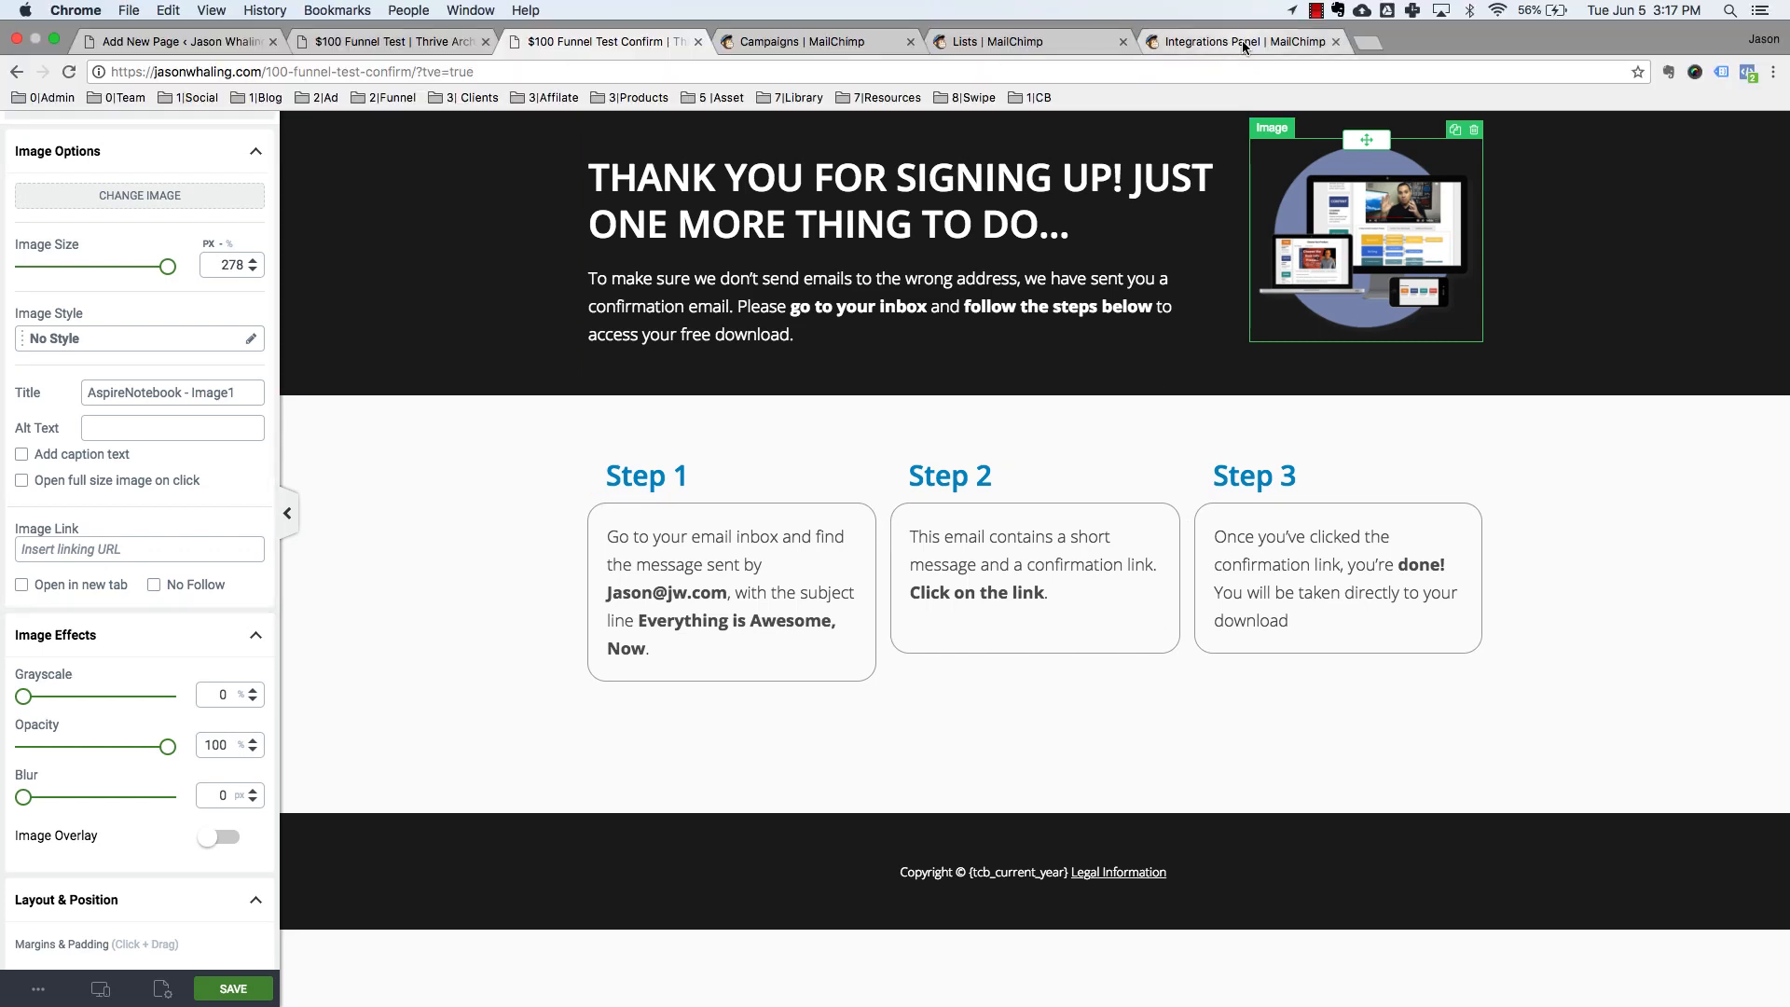
Switch to MailChimp's Integrations page and open the account Extras menu.
left_click(1244, 42)
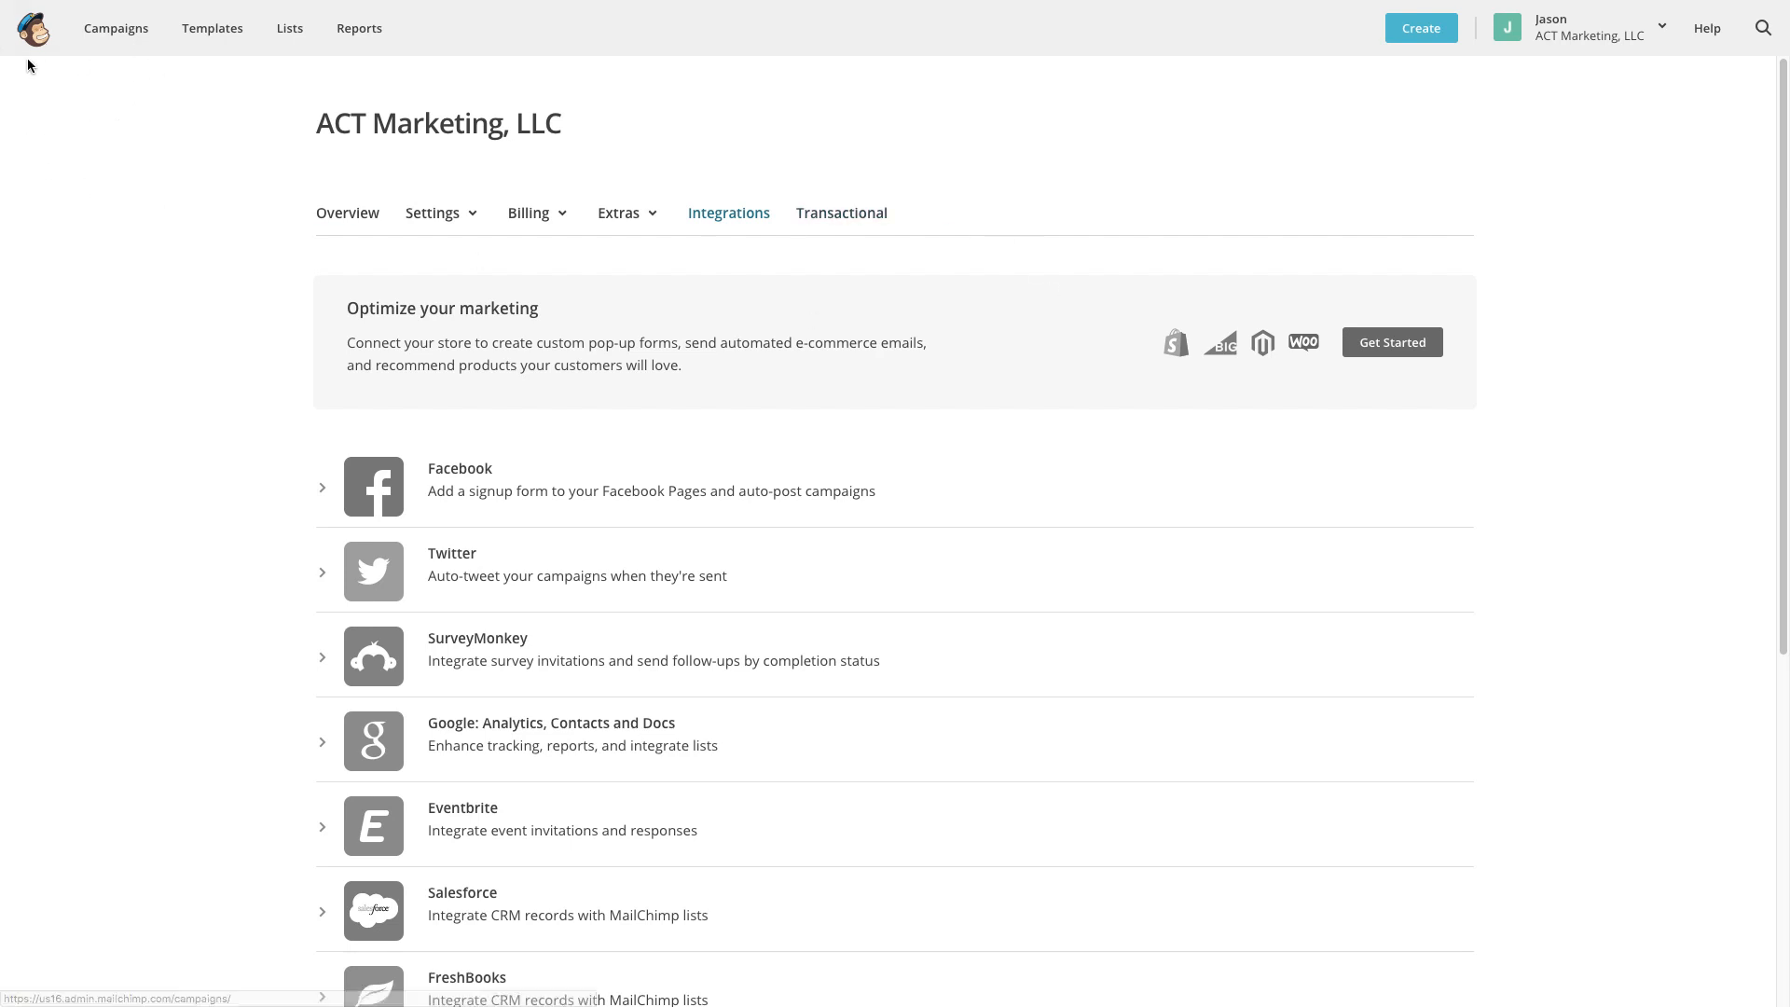
left_click(1663, 28)
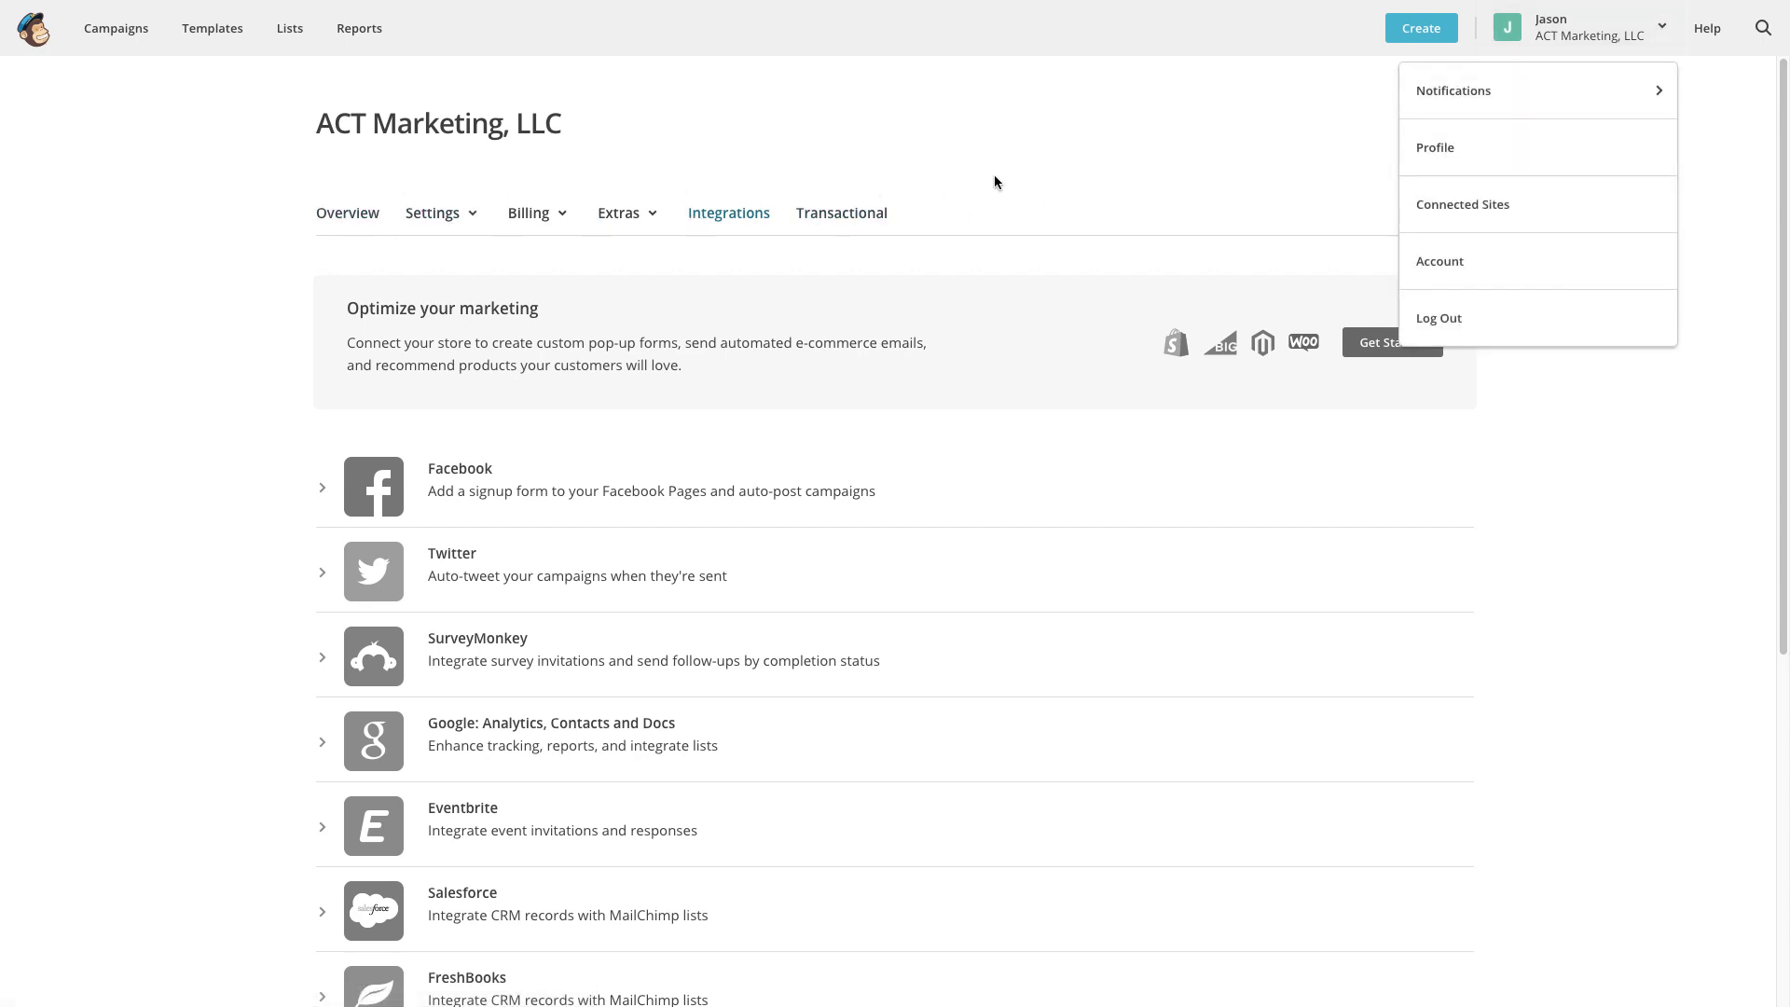
left_click(655, 187)
left_click(654, 214)
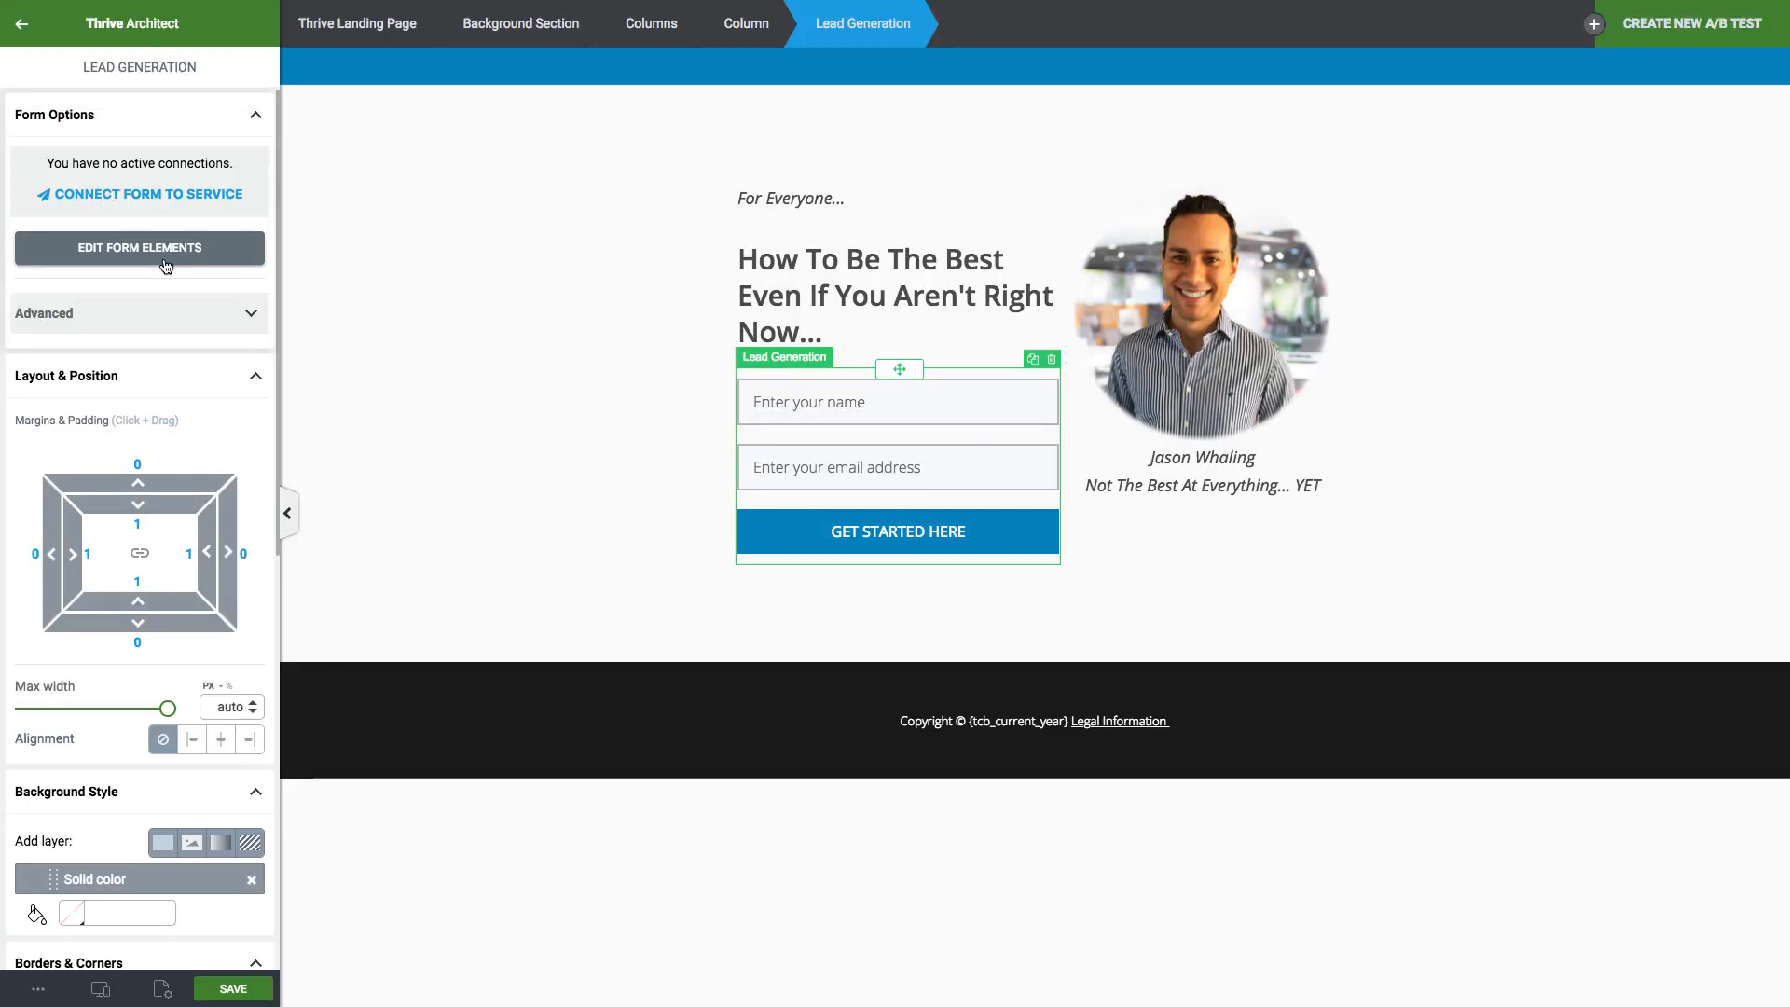
Start connecting the form to a service and add a new API connection in a new tab.
left_click(169, 194)
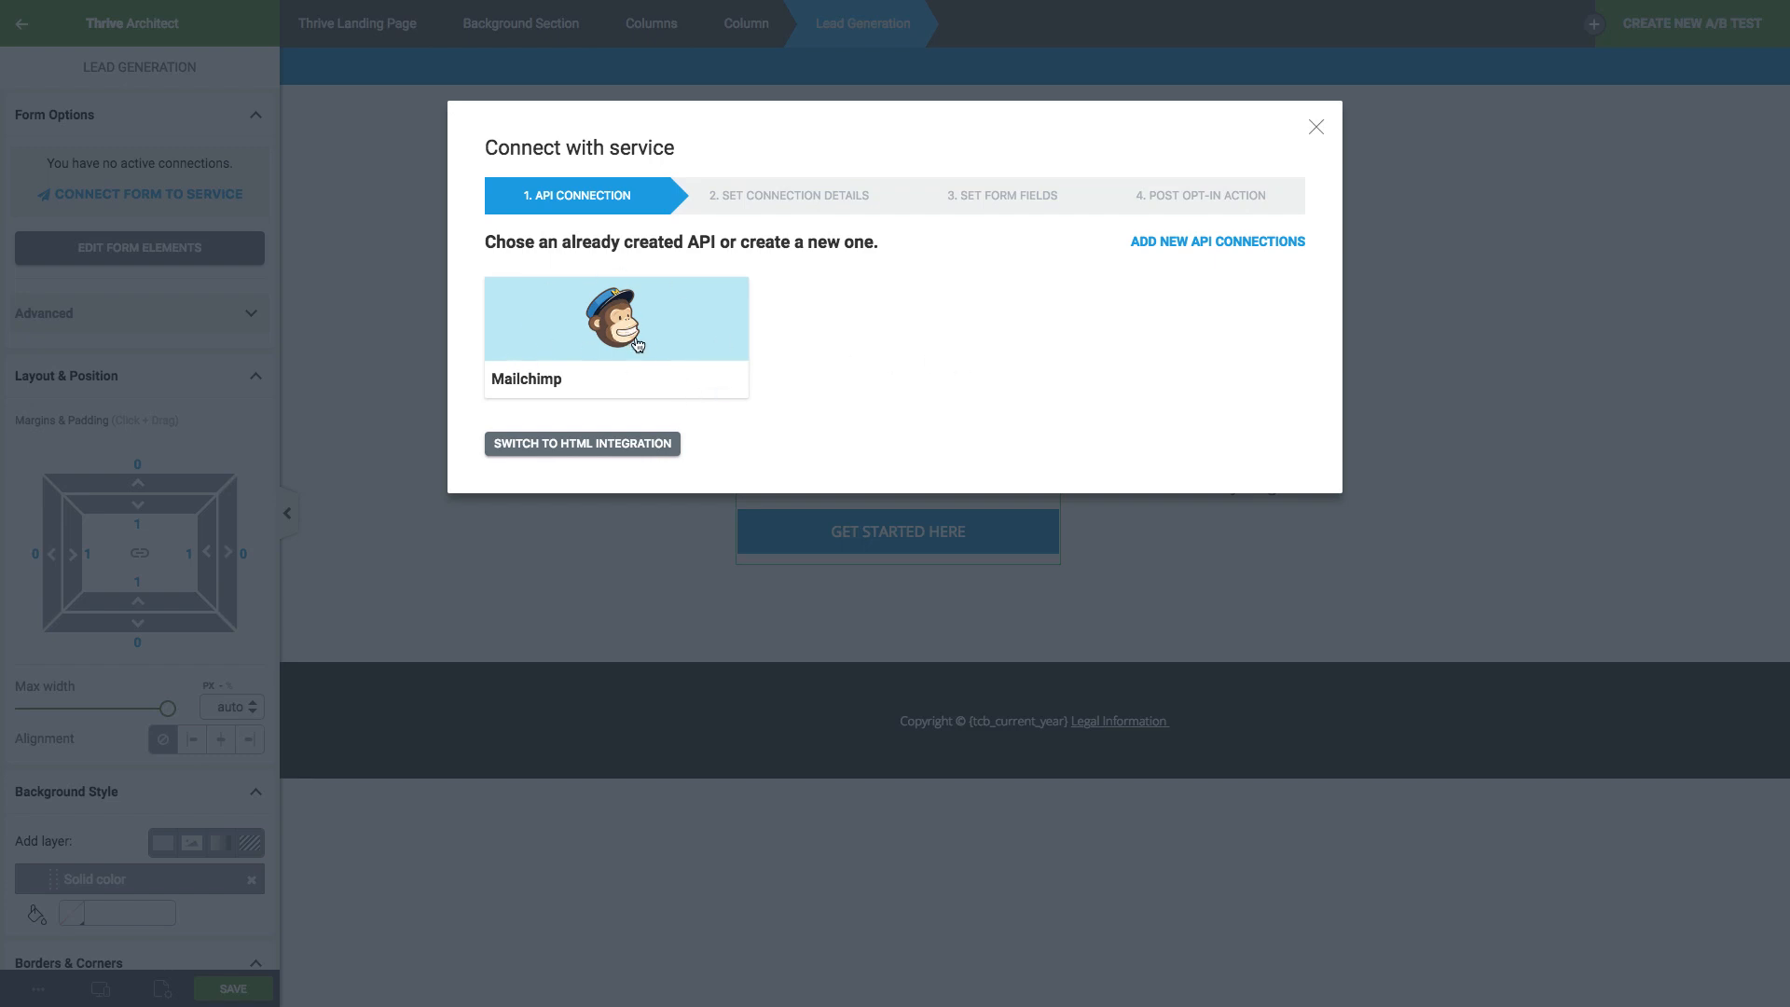
left_click(1225, 242)
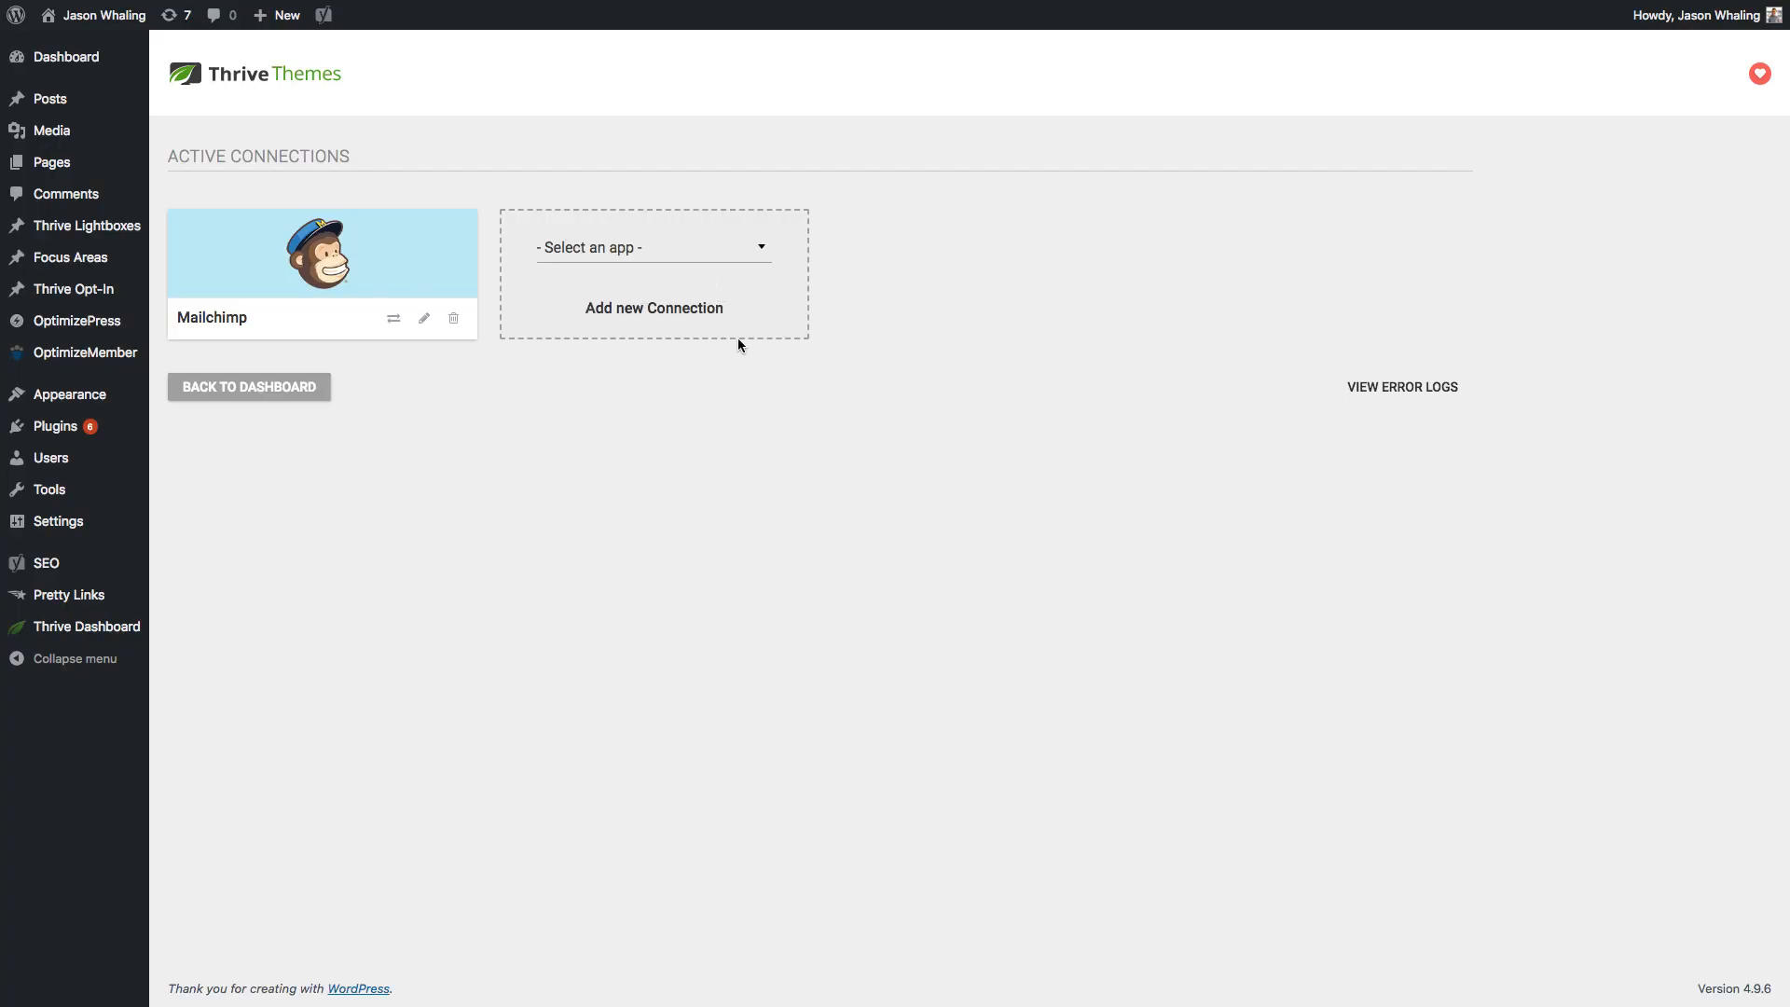
Search the app list for 'mail' without choosing one, then go to MailChimp's Create List tab.
left_click(744, 252)
type("mail")
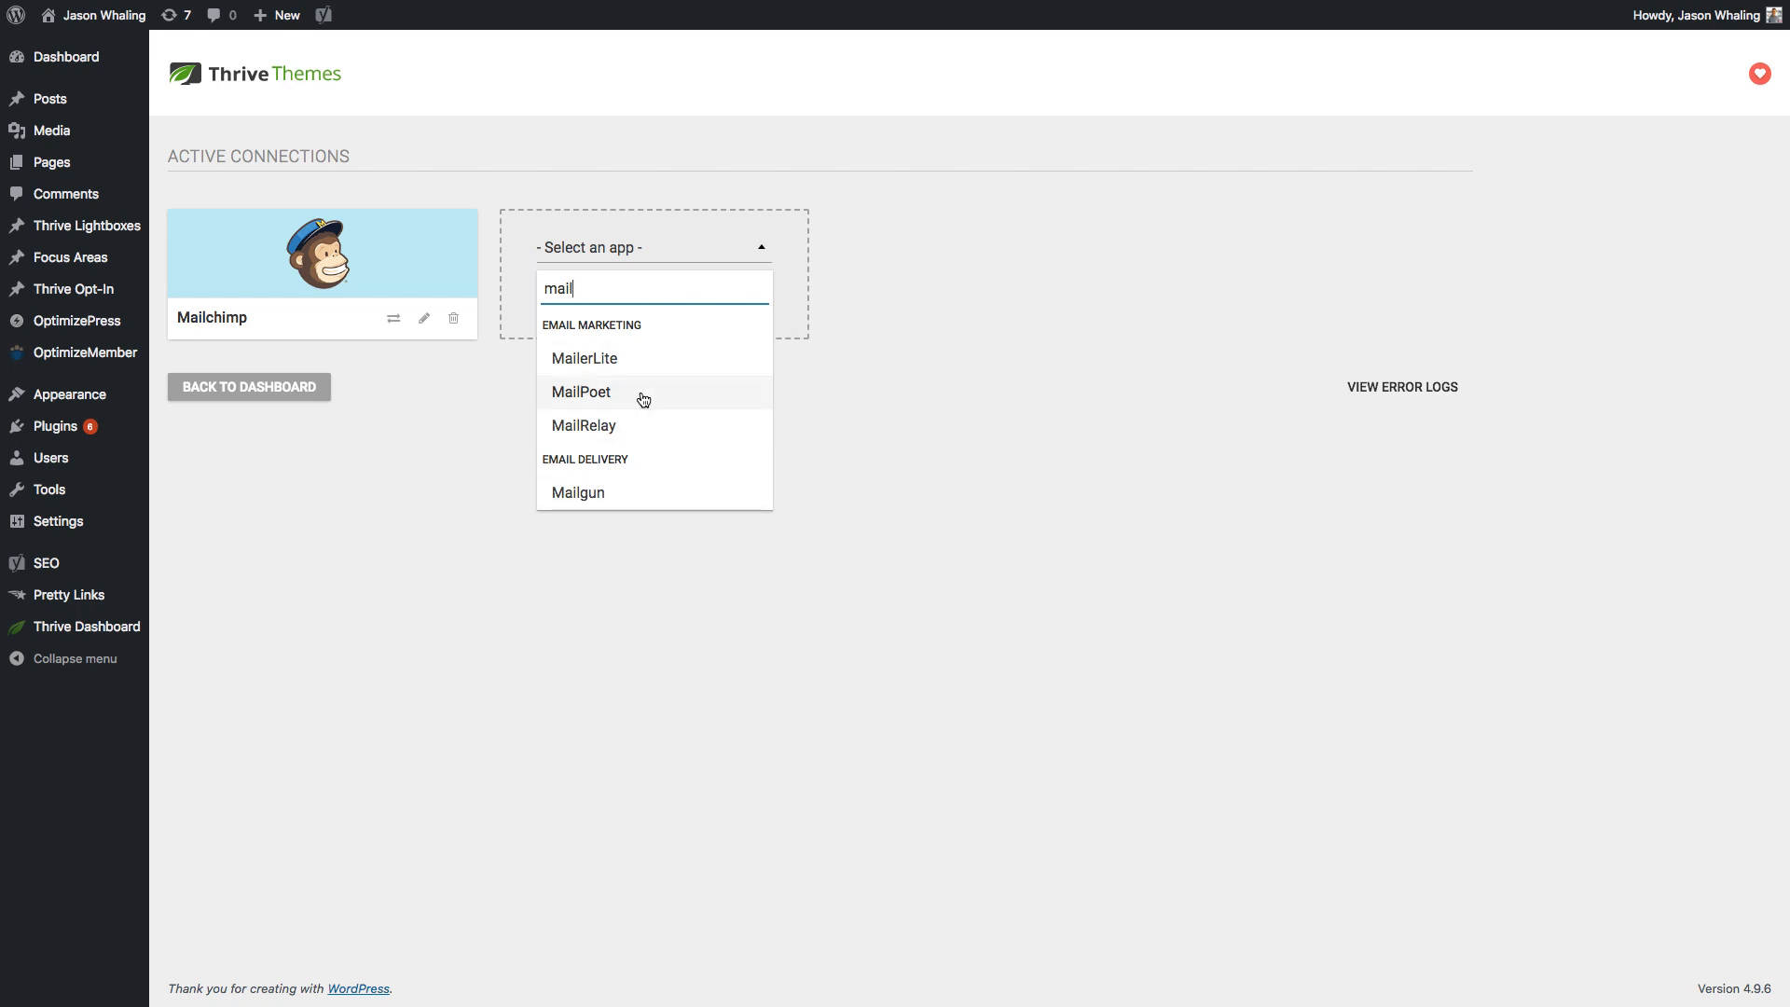
left_click(1010, 493)
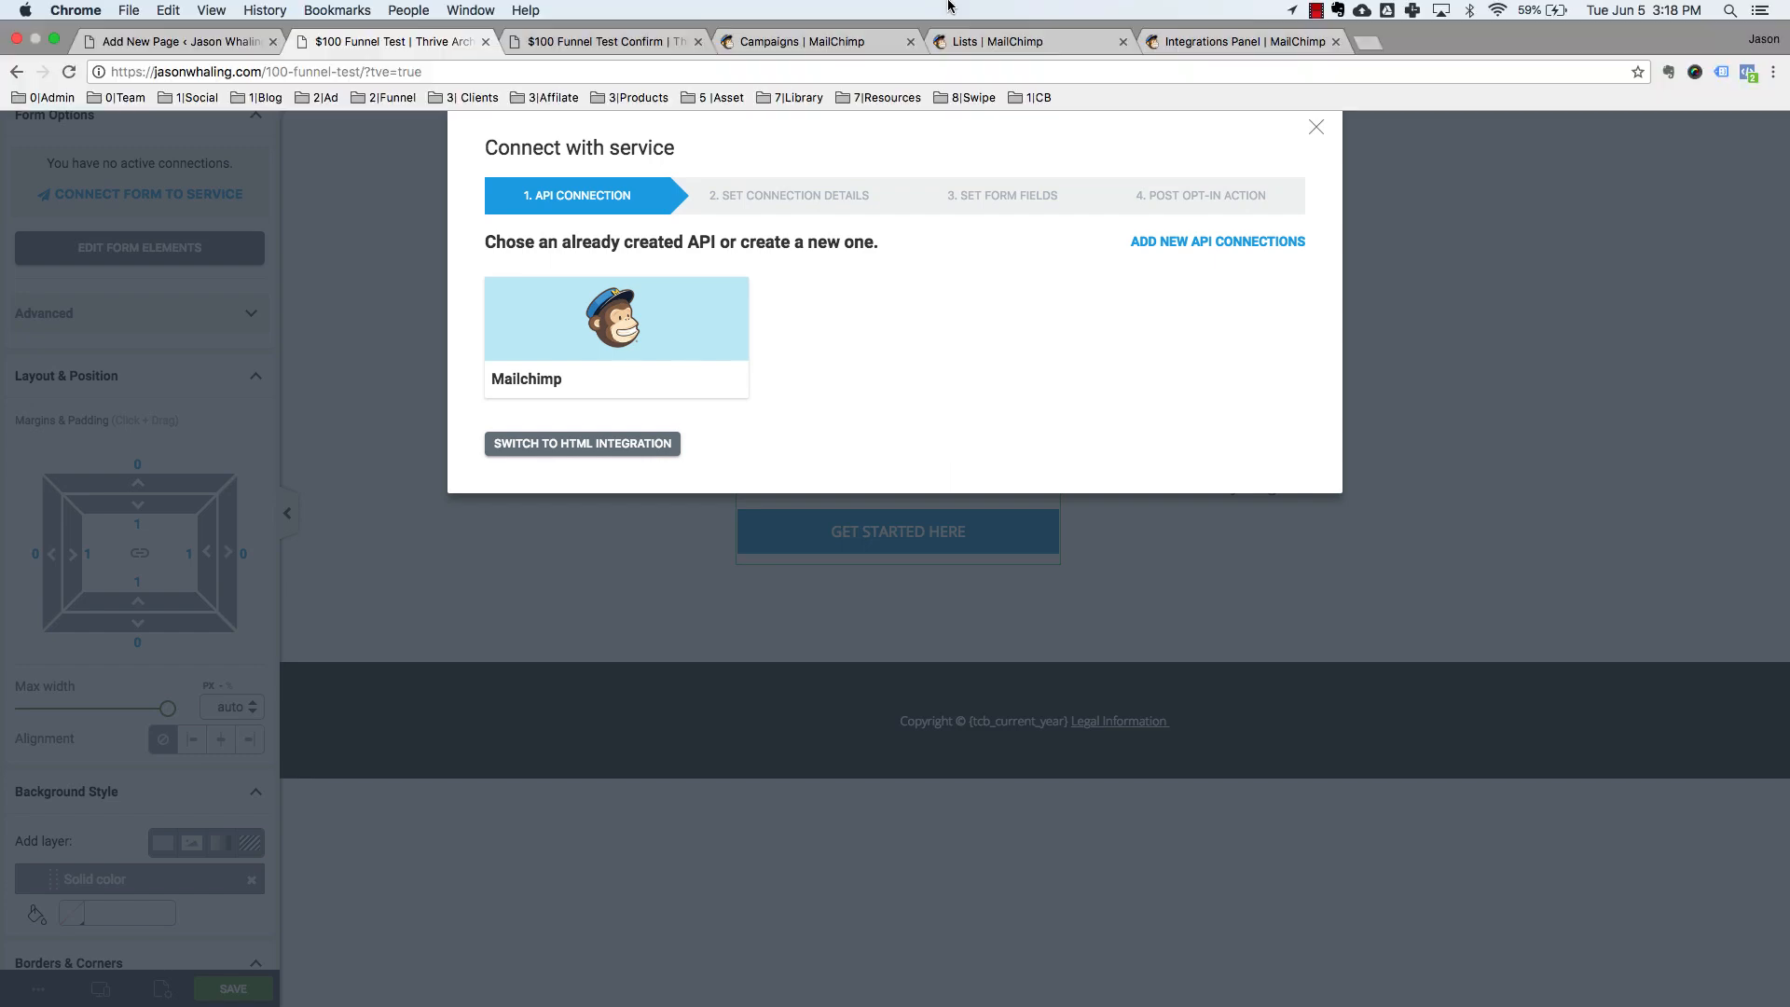
left_click(988, 41)
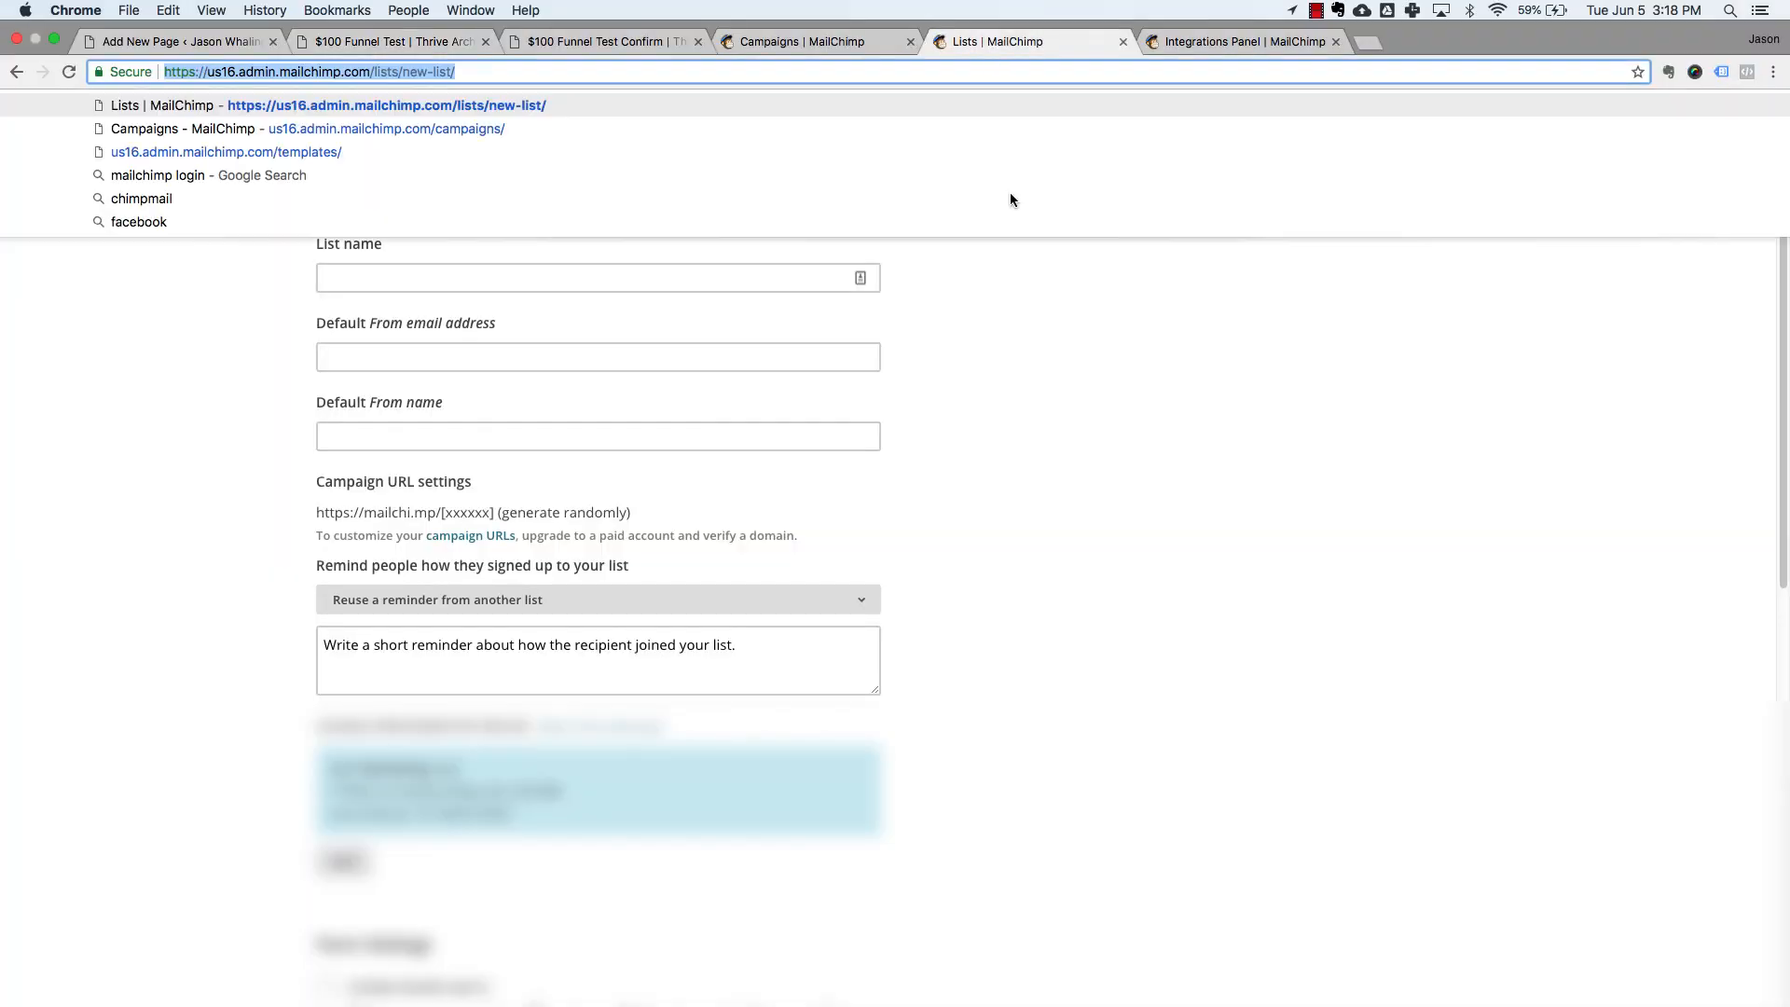
Look over MailChimp's Create List form, then switch to the Campaigns tab.
left_click(998, 417)
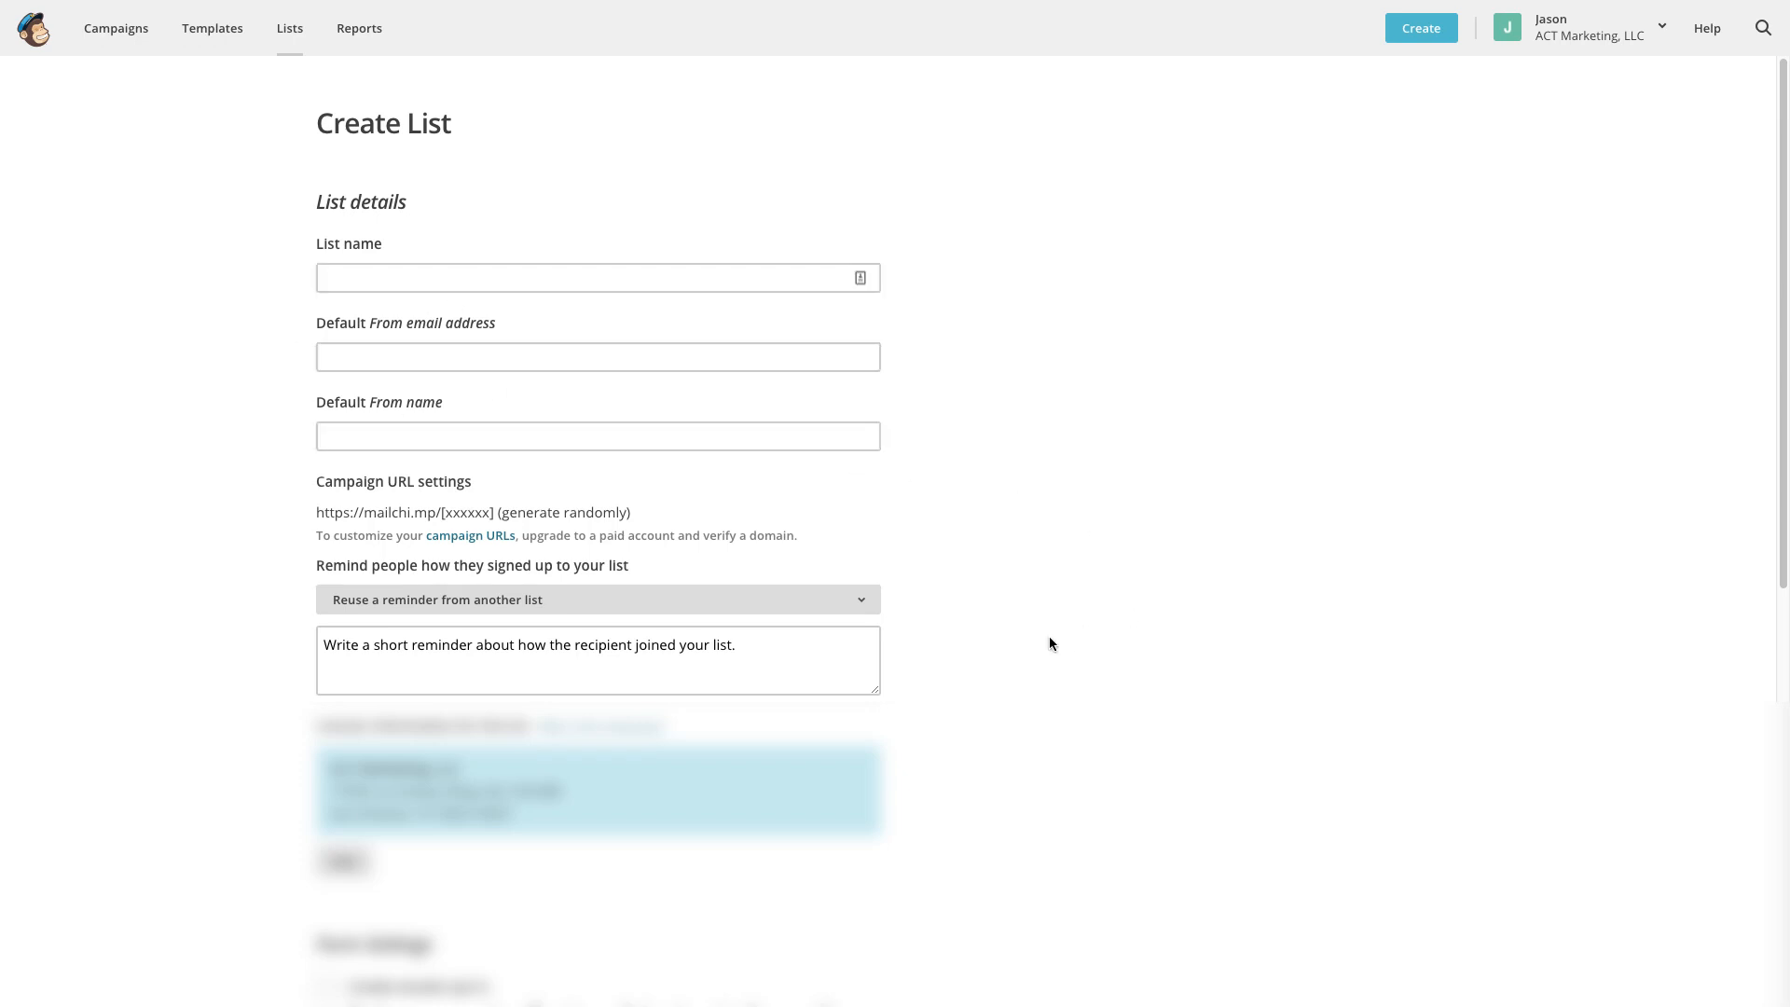
scroll(1049, 644, "down", 7)
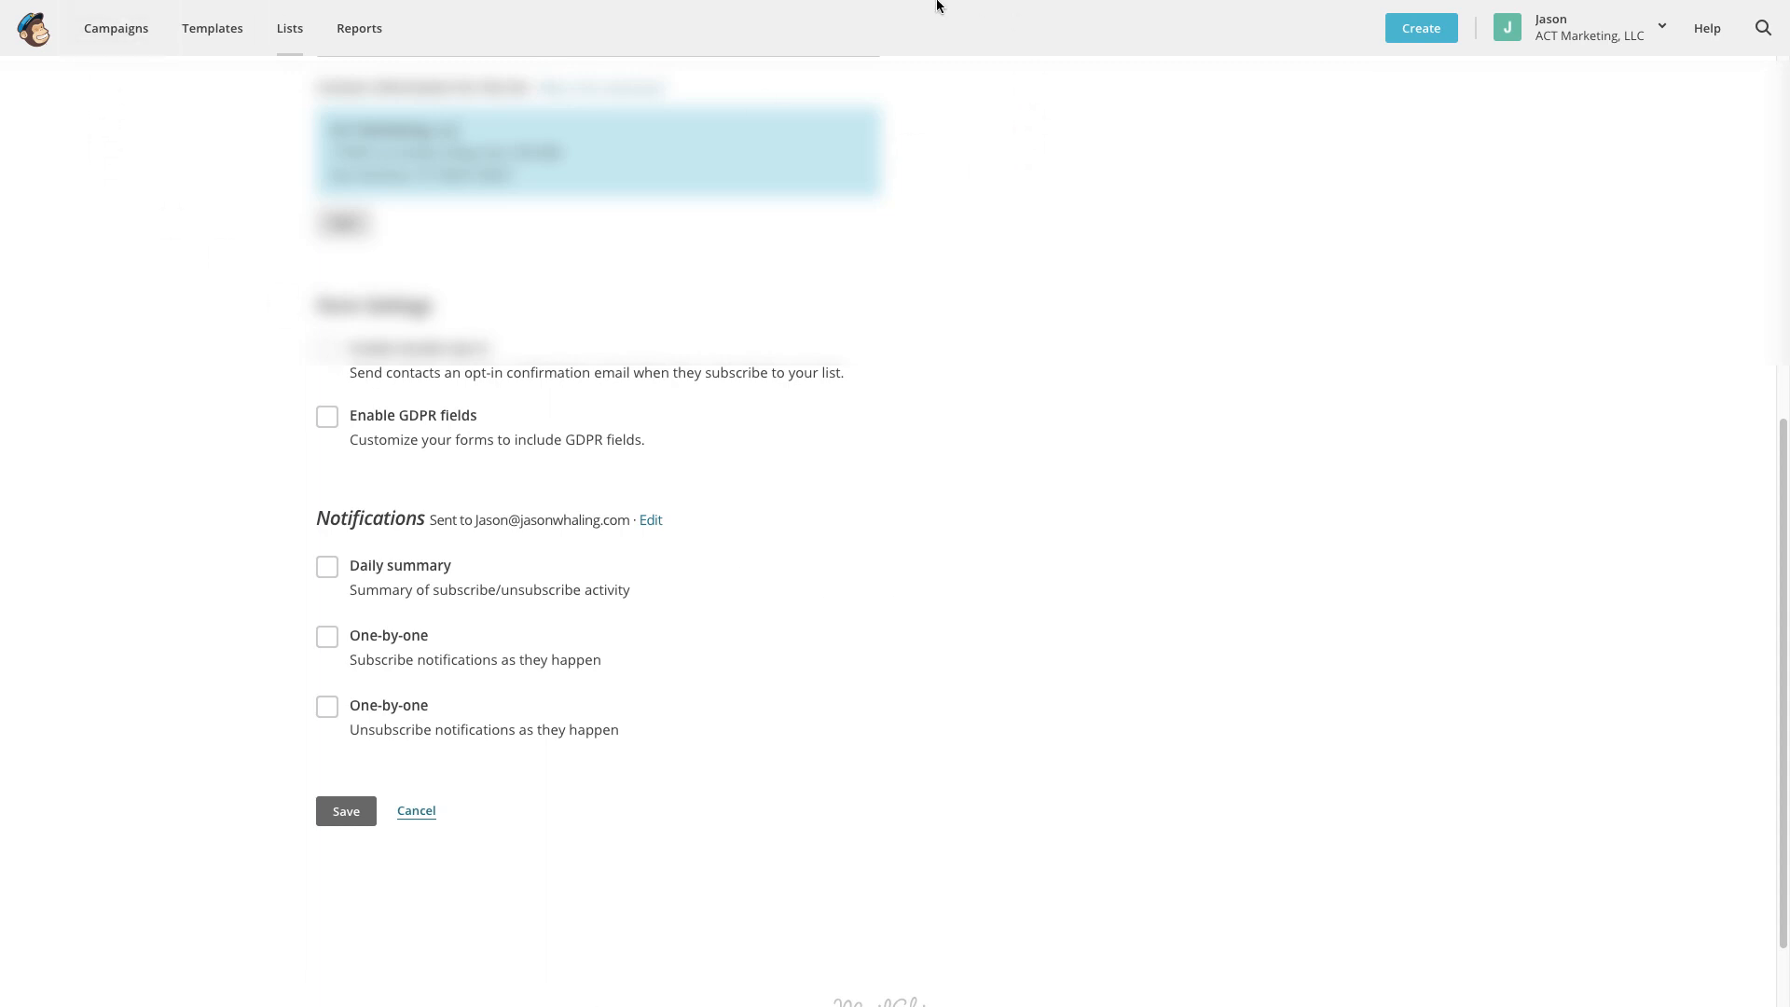
mouse_move(939, 4)
left_click(783, 43)
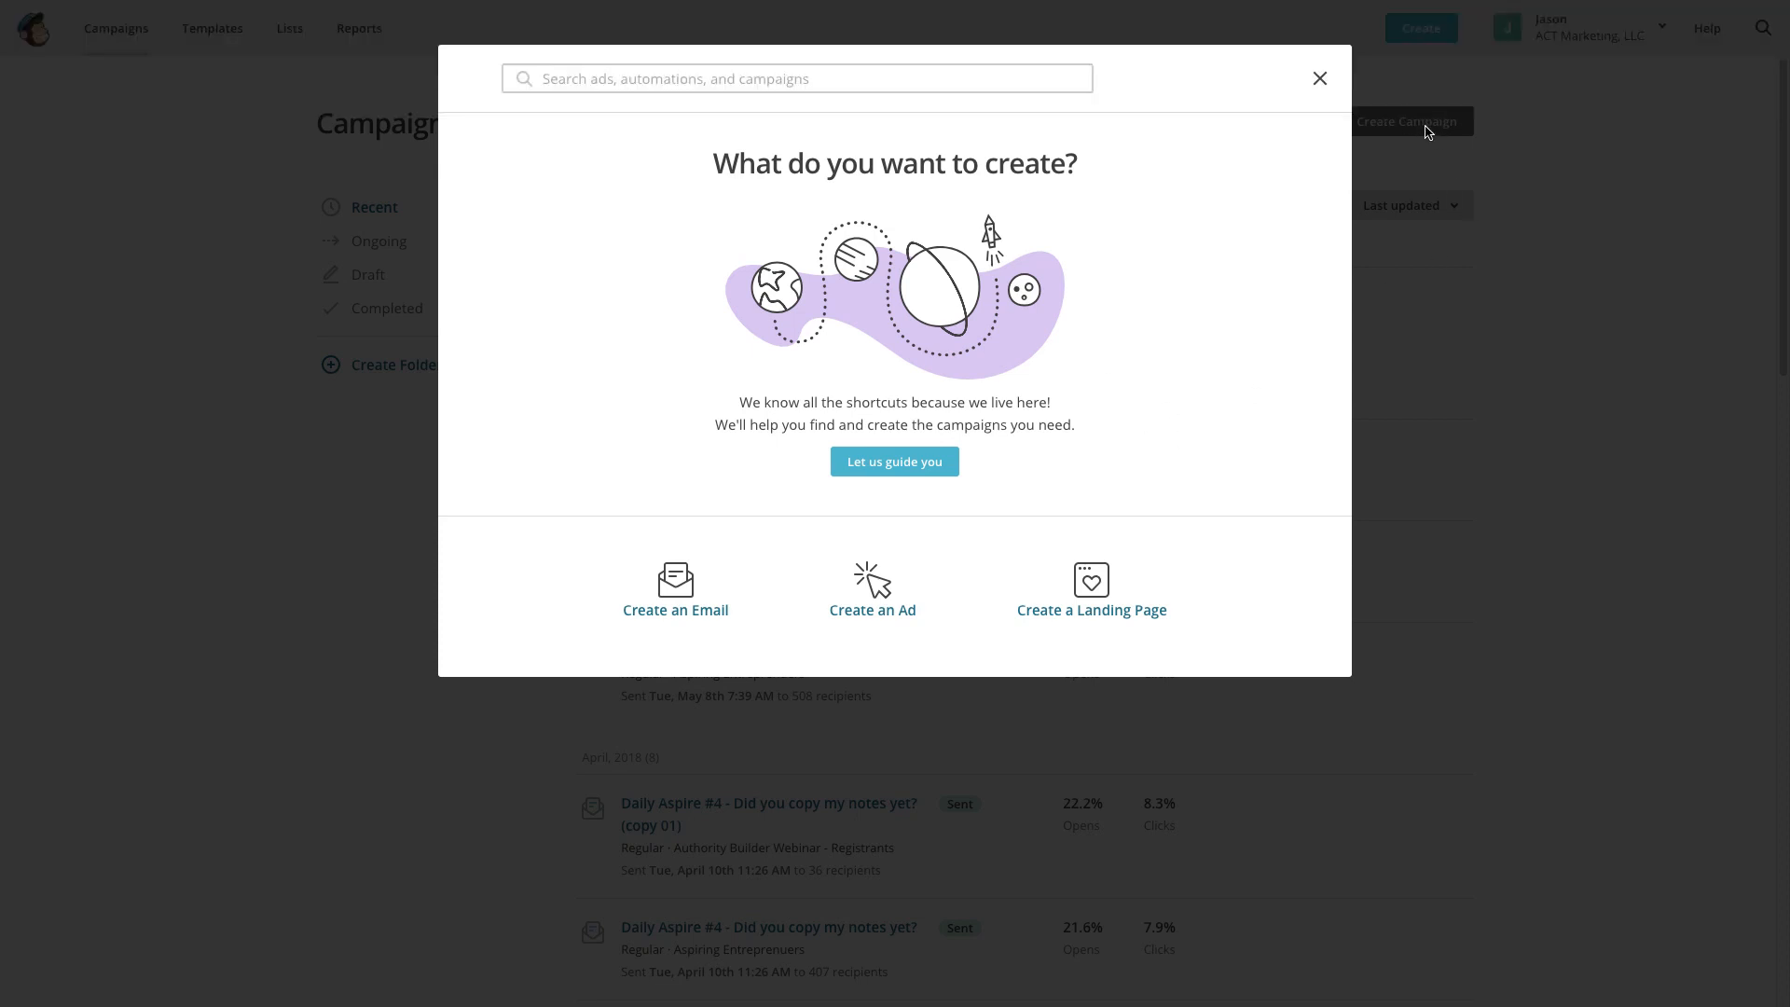
Create a Welcome new subscribers automation, entering 'Warm-up' in its name, and begin building it.
left_click(673, 606)
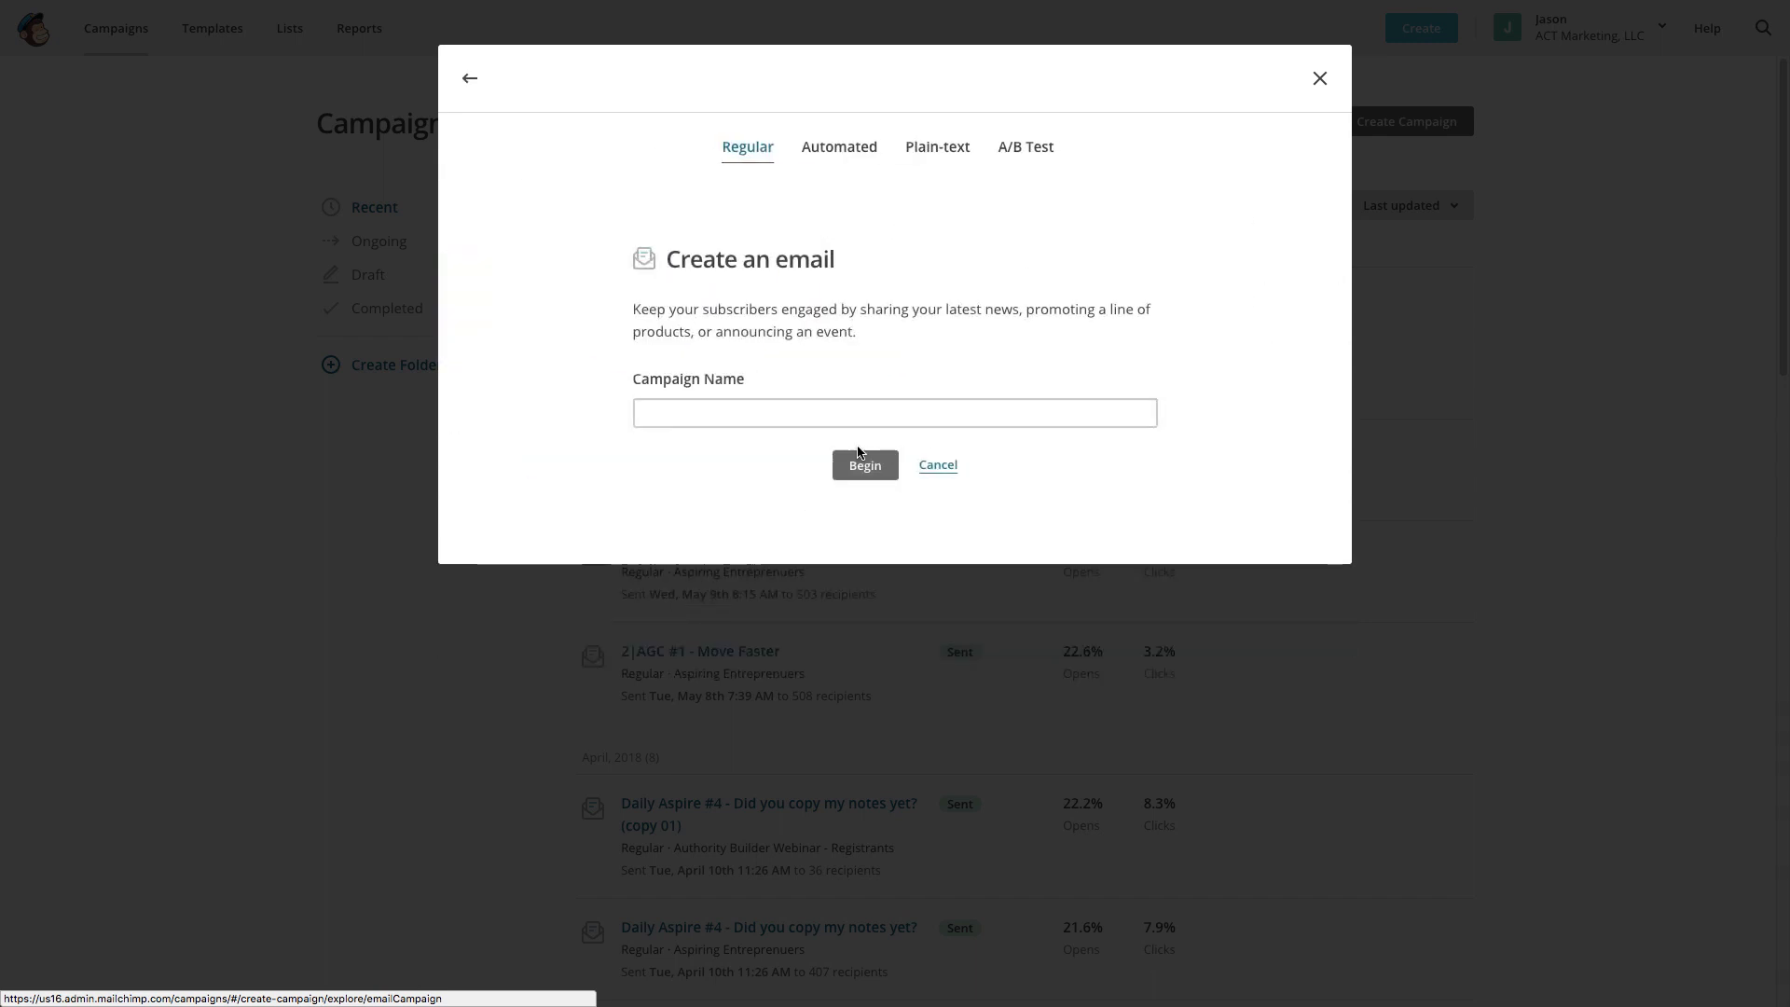
left_click(832, 154)
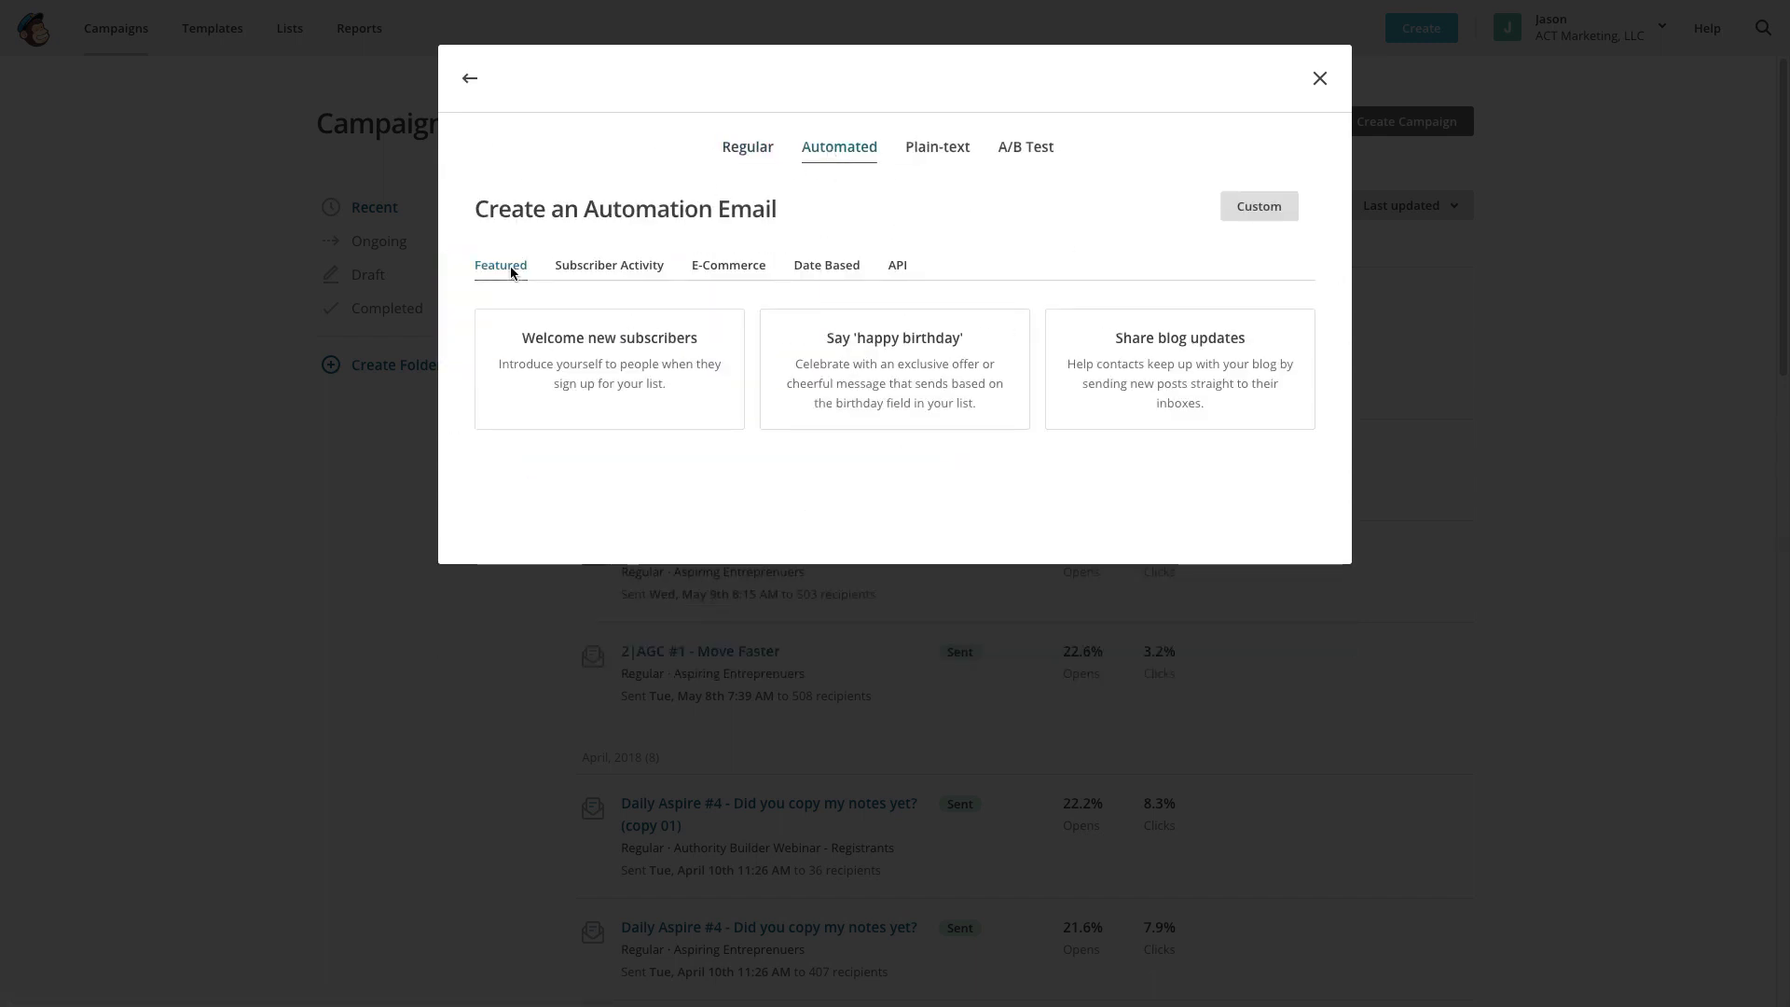
left_click(659, 409)
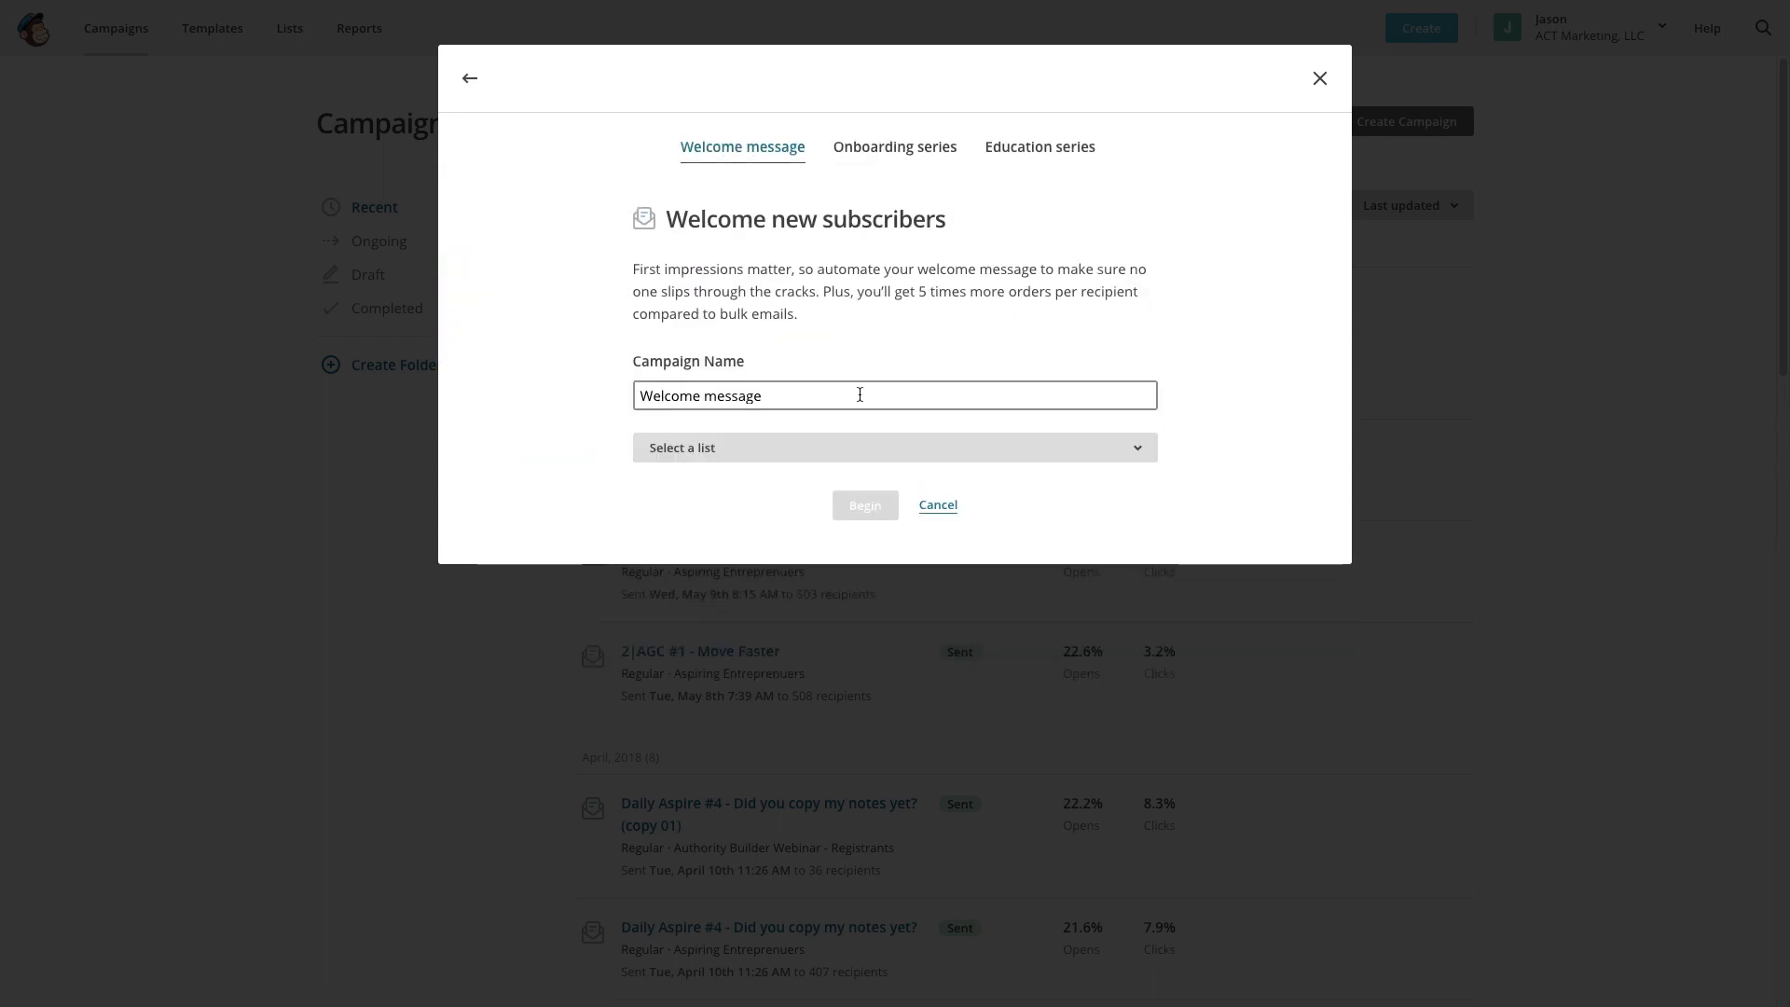
left_click_drag(859, 395, 603, 402)
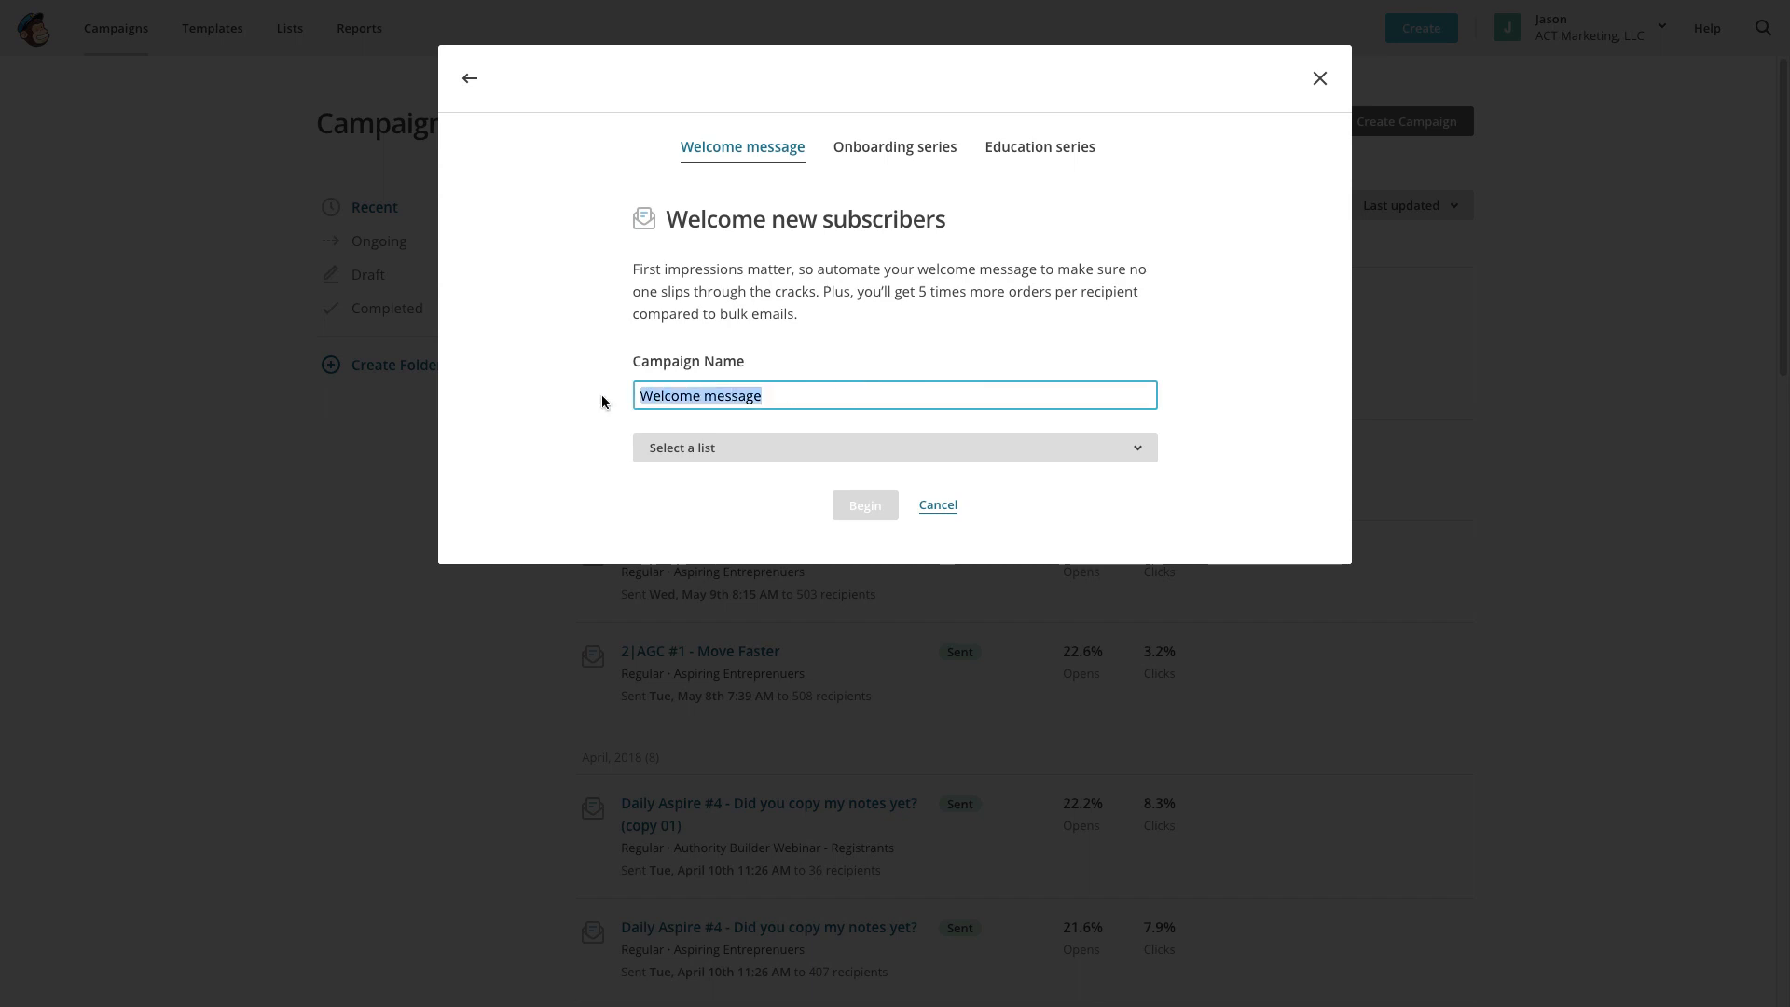
type("Warm")
type("-up")
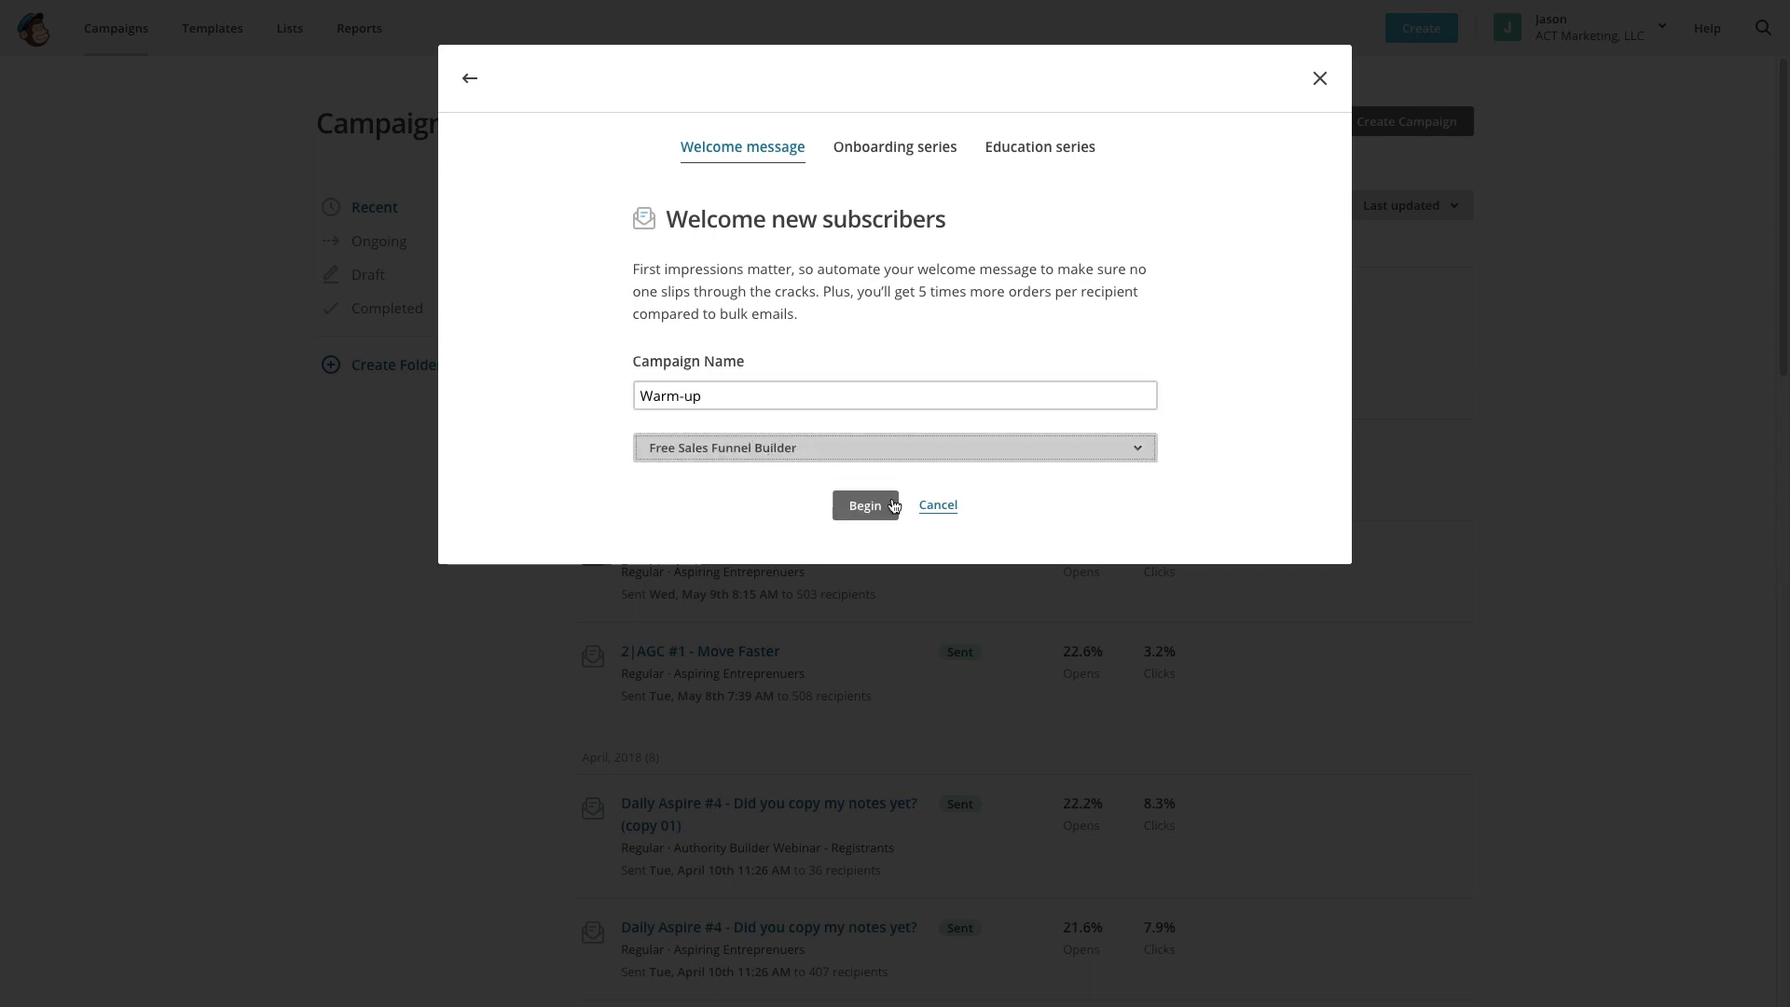
left_click(866, 506)
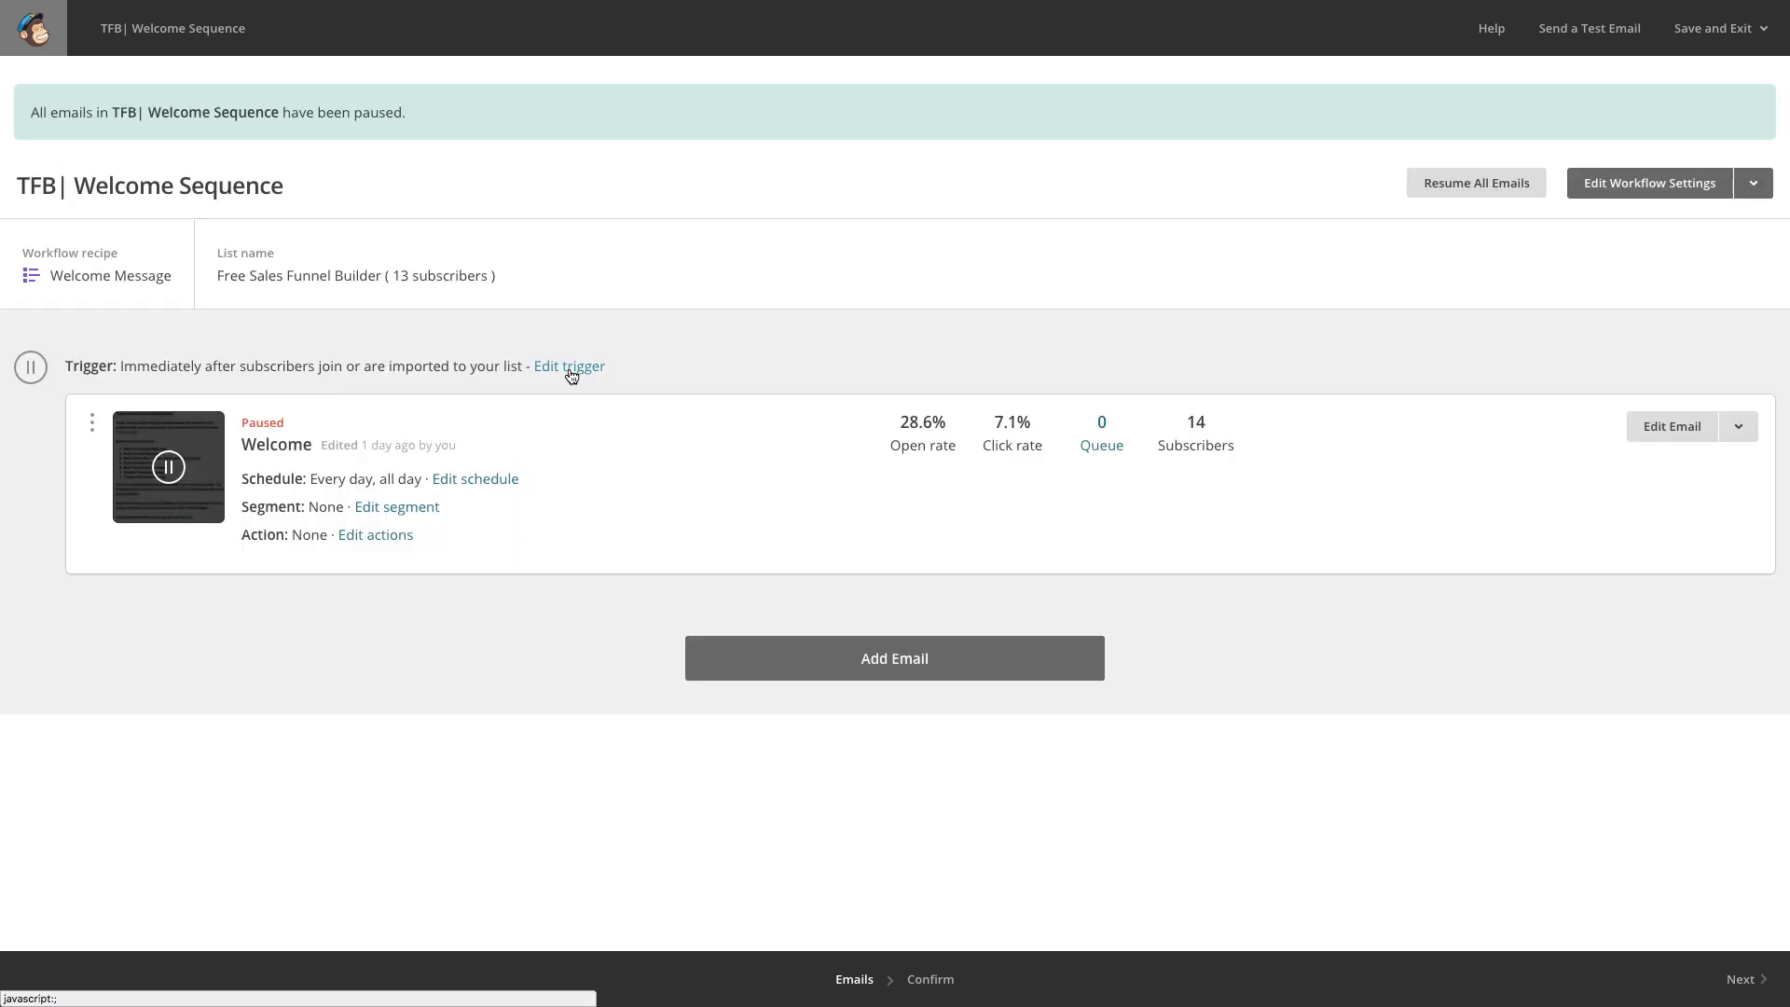
Check that the welcome sequence trigger fires immediately after signup, leaving it unchanged.
left_click(568, 369)
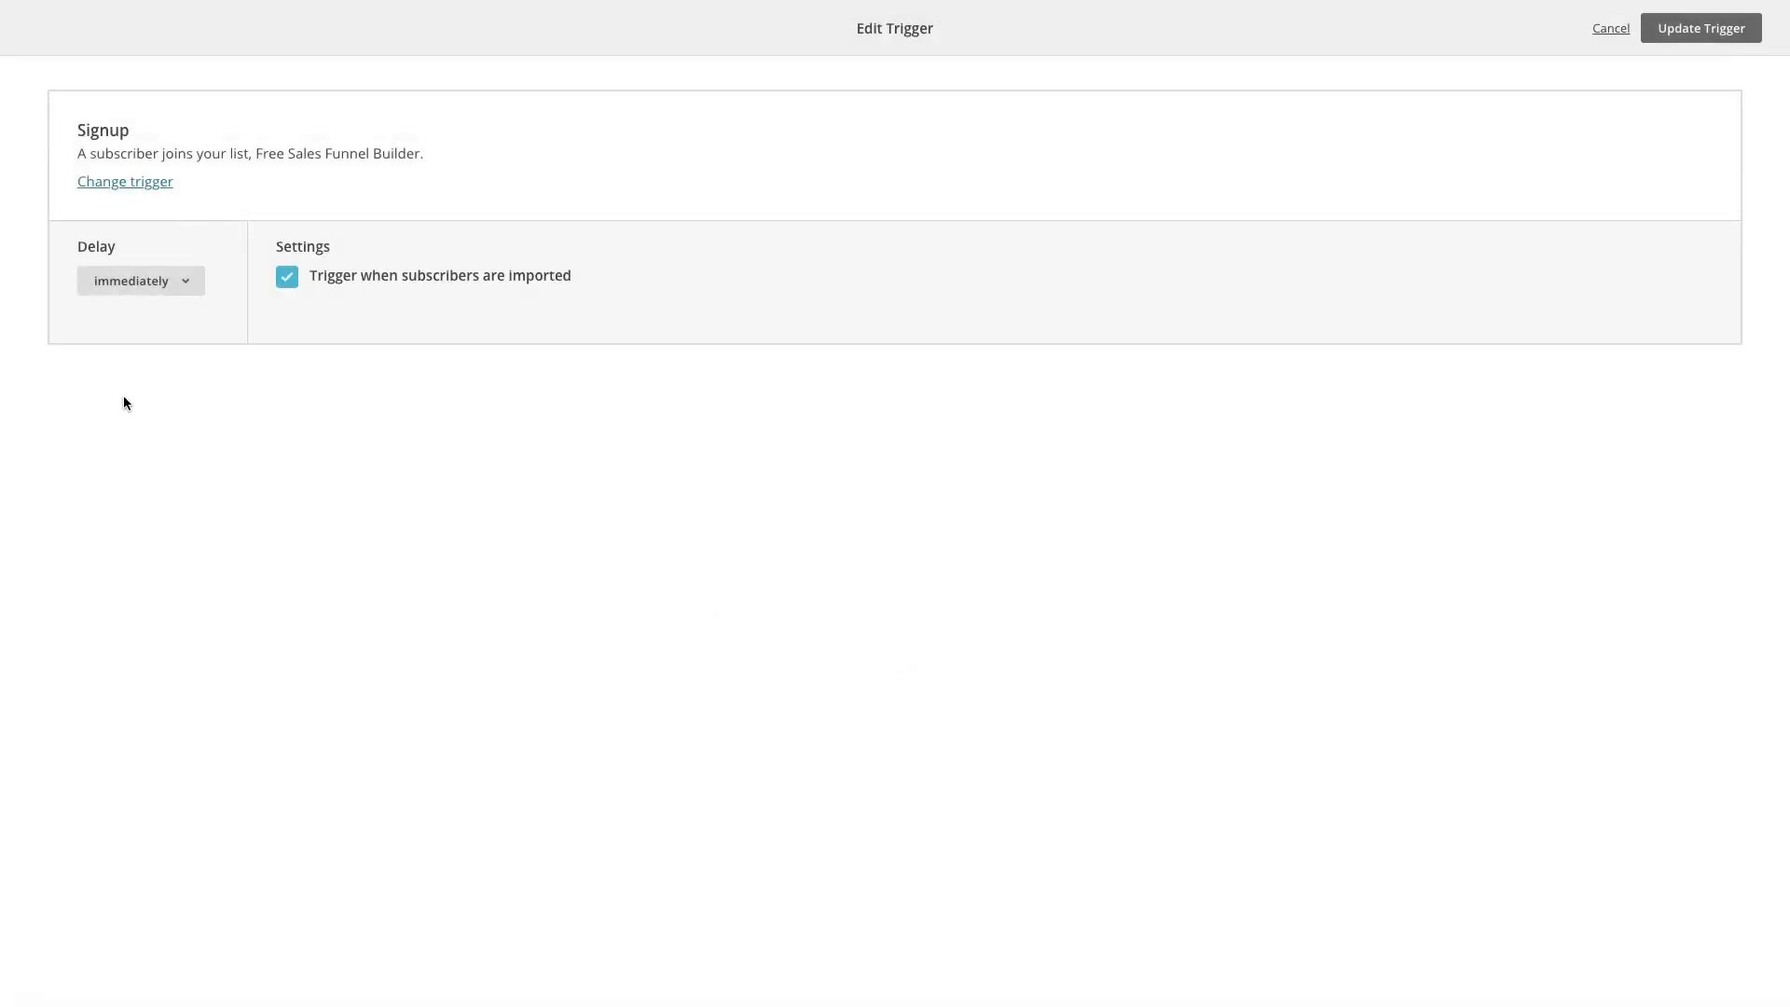
left_click(194, 280)
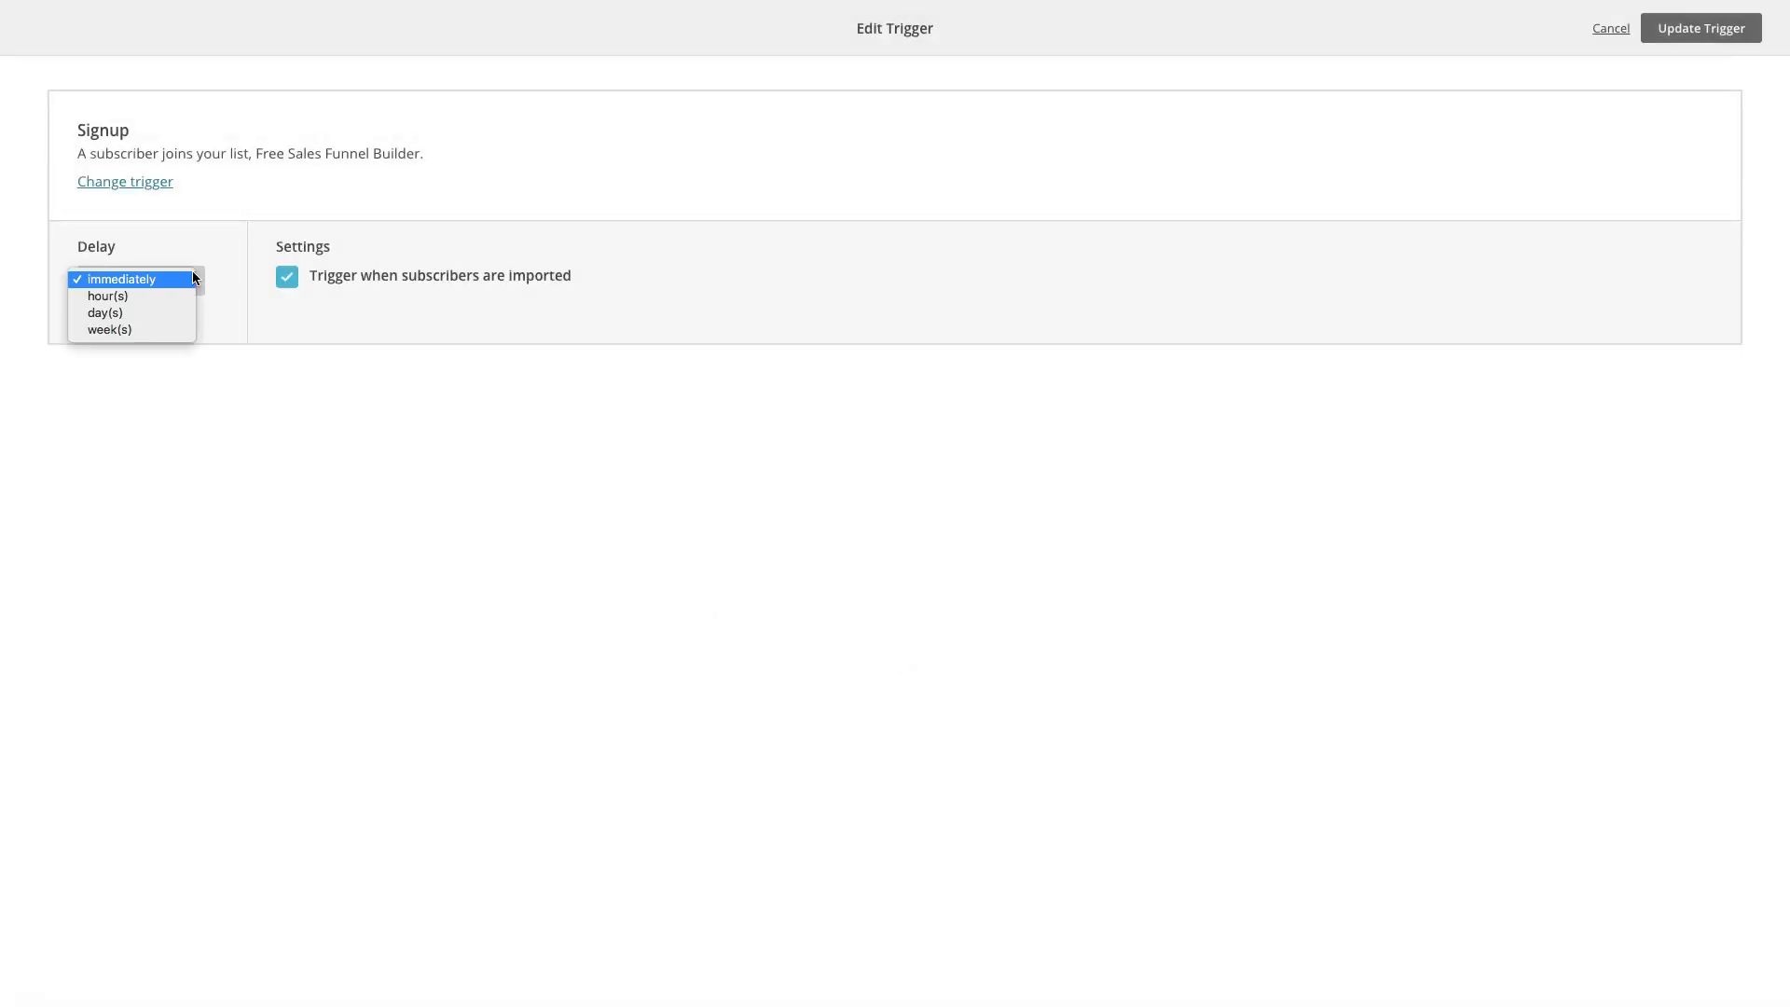
left_click(312, 305)
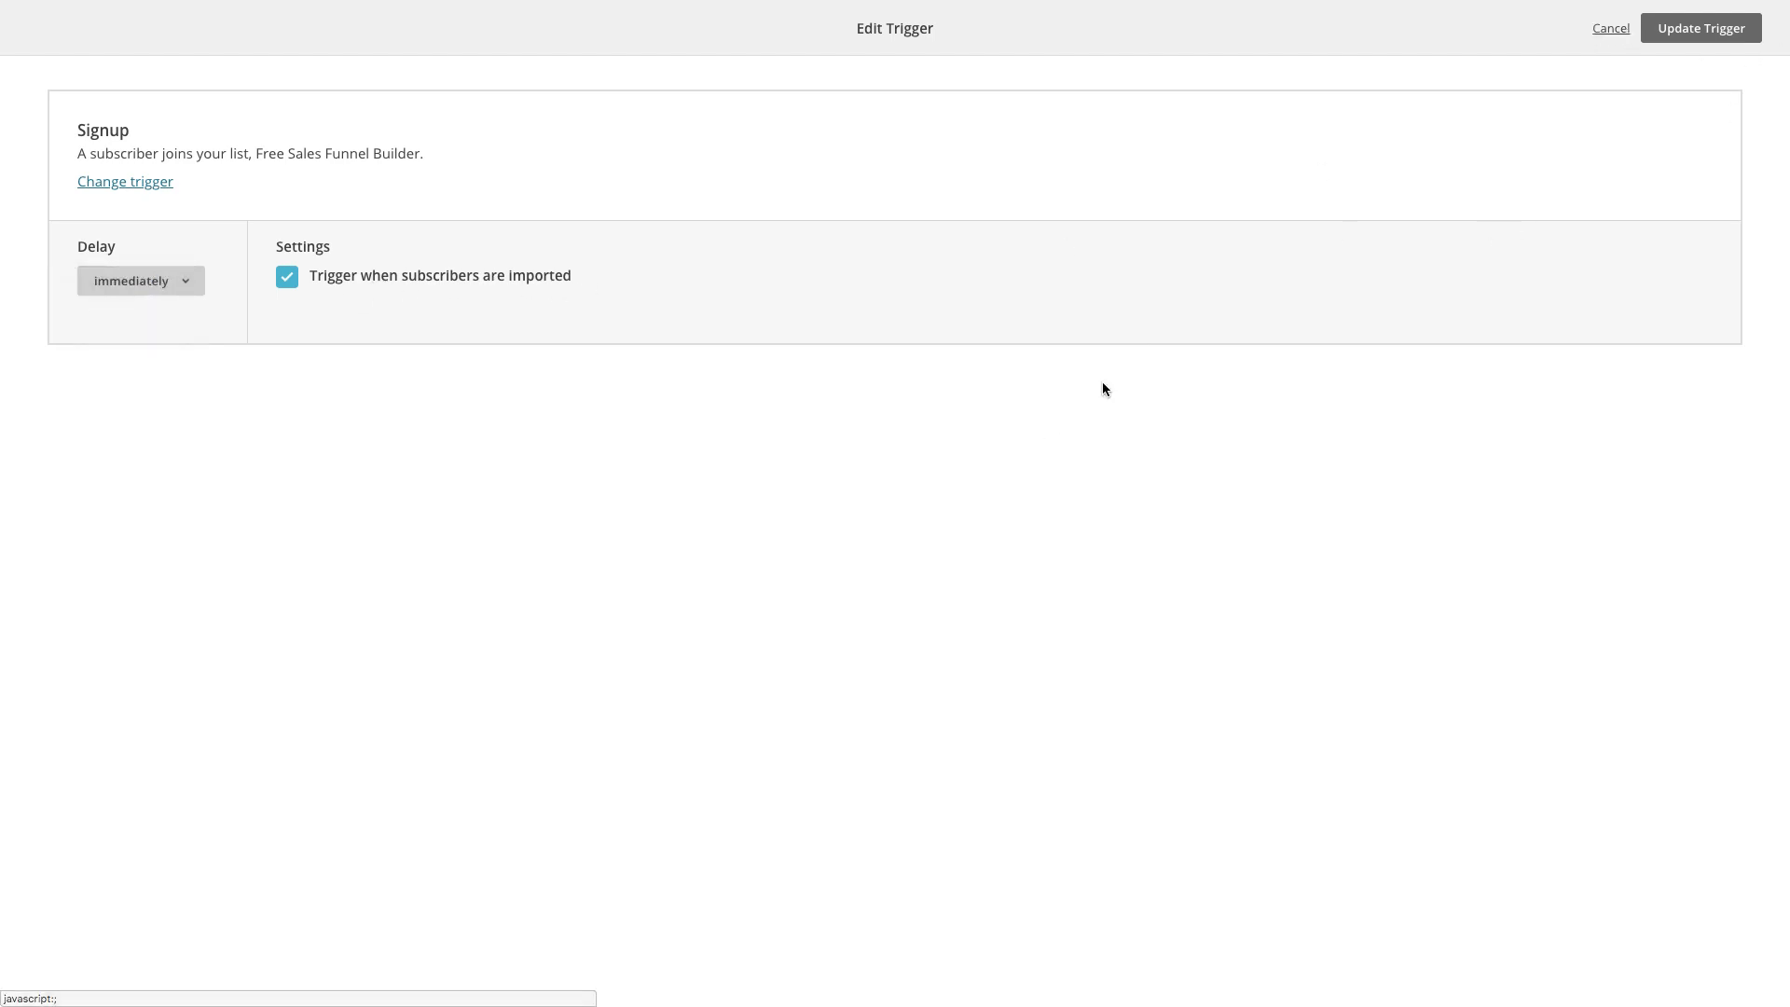
left_click(1611, 28)
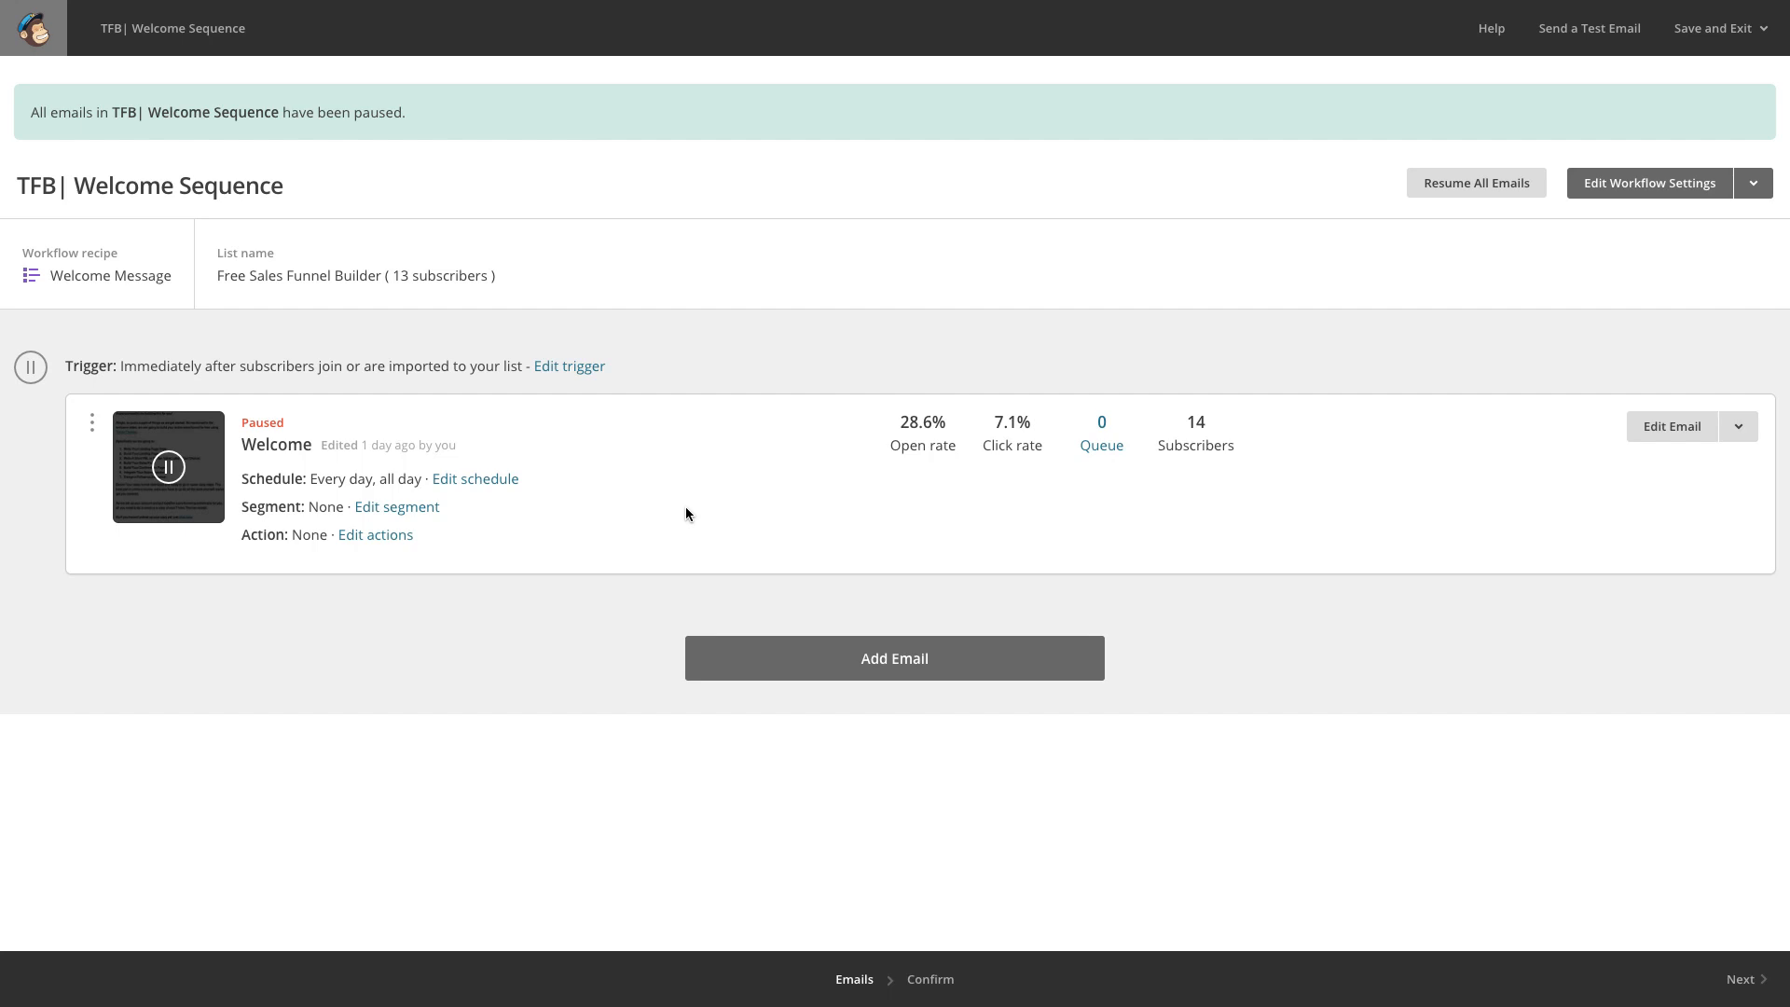
Resume all emails in the TFB| Welcome Sequence and go back to Thrive Architect.
left_click(1475, 195)
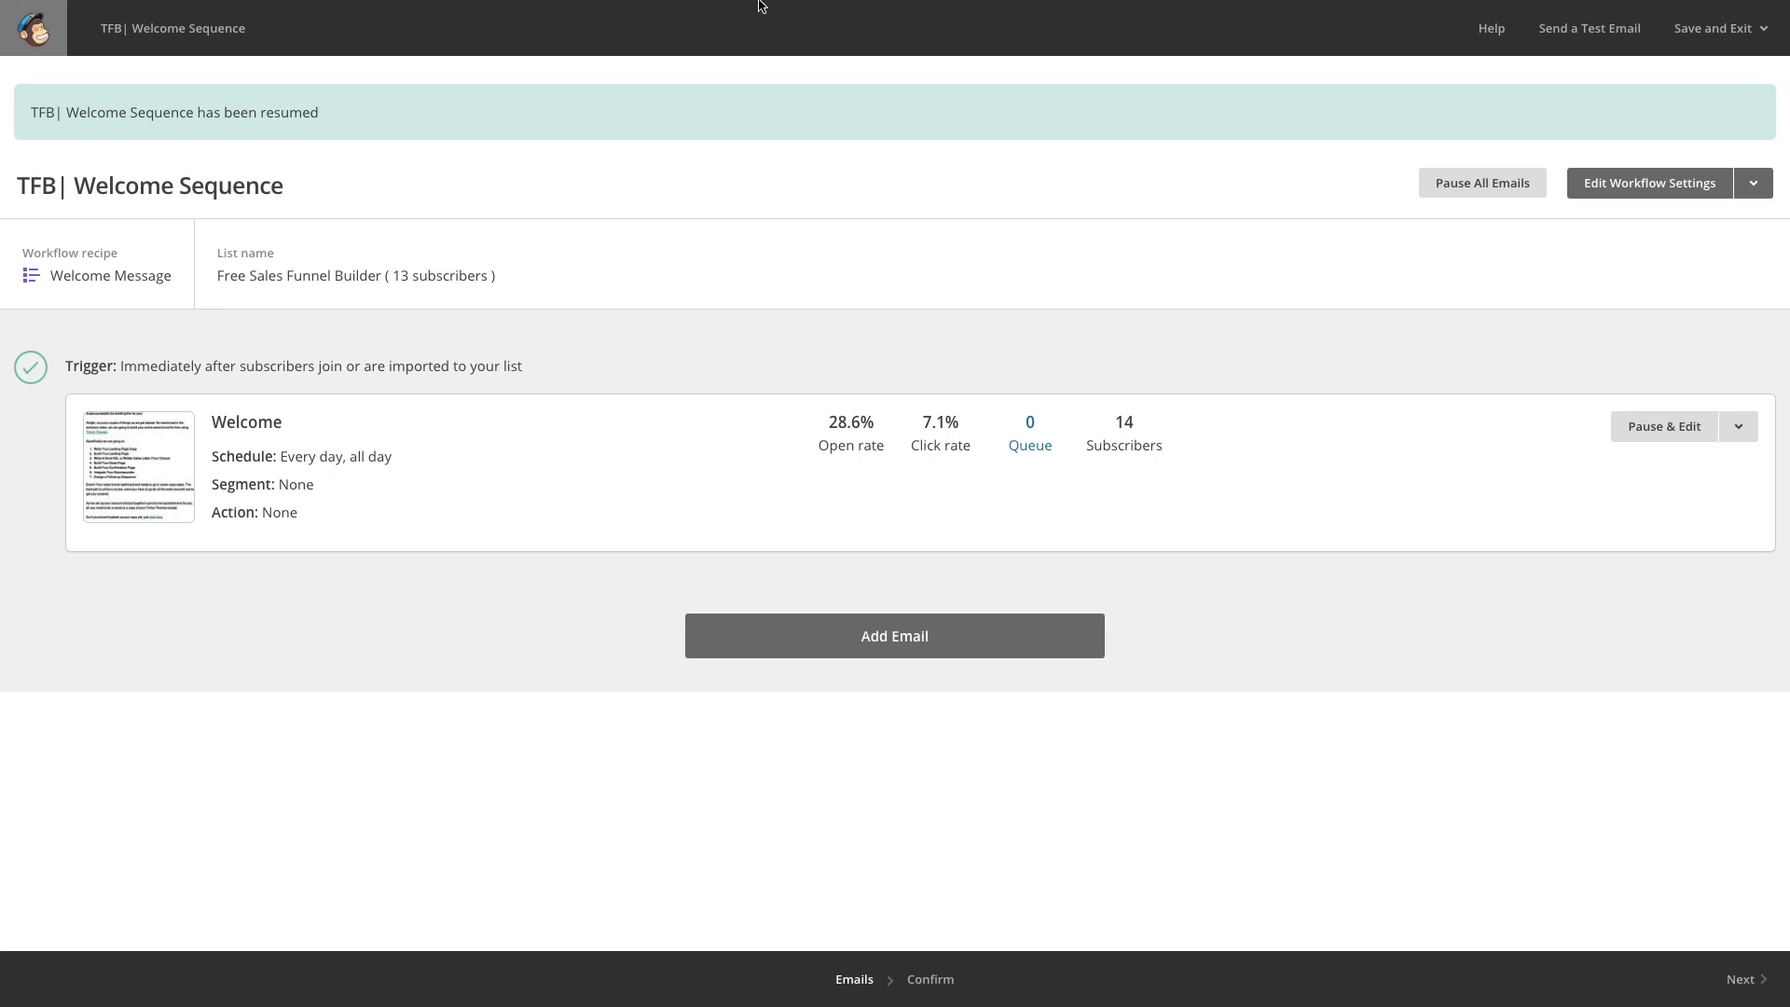
mouse_move(489, 2)
left_click(363, 42)
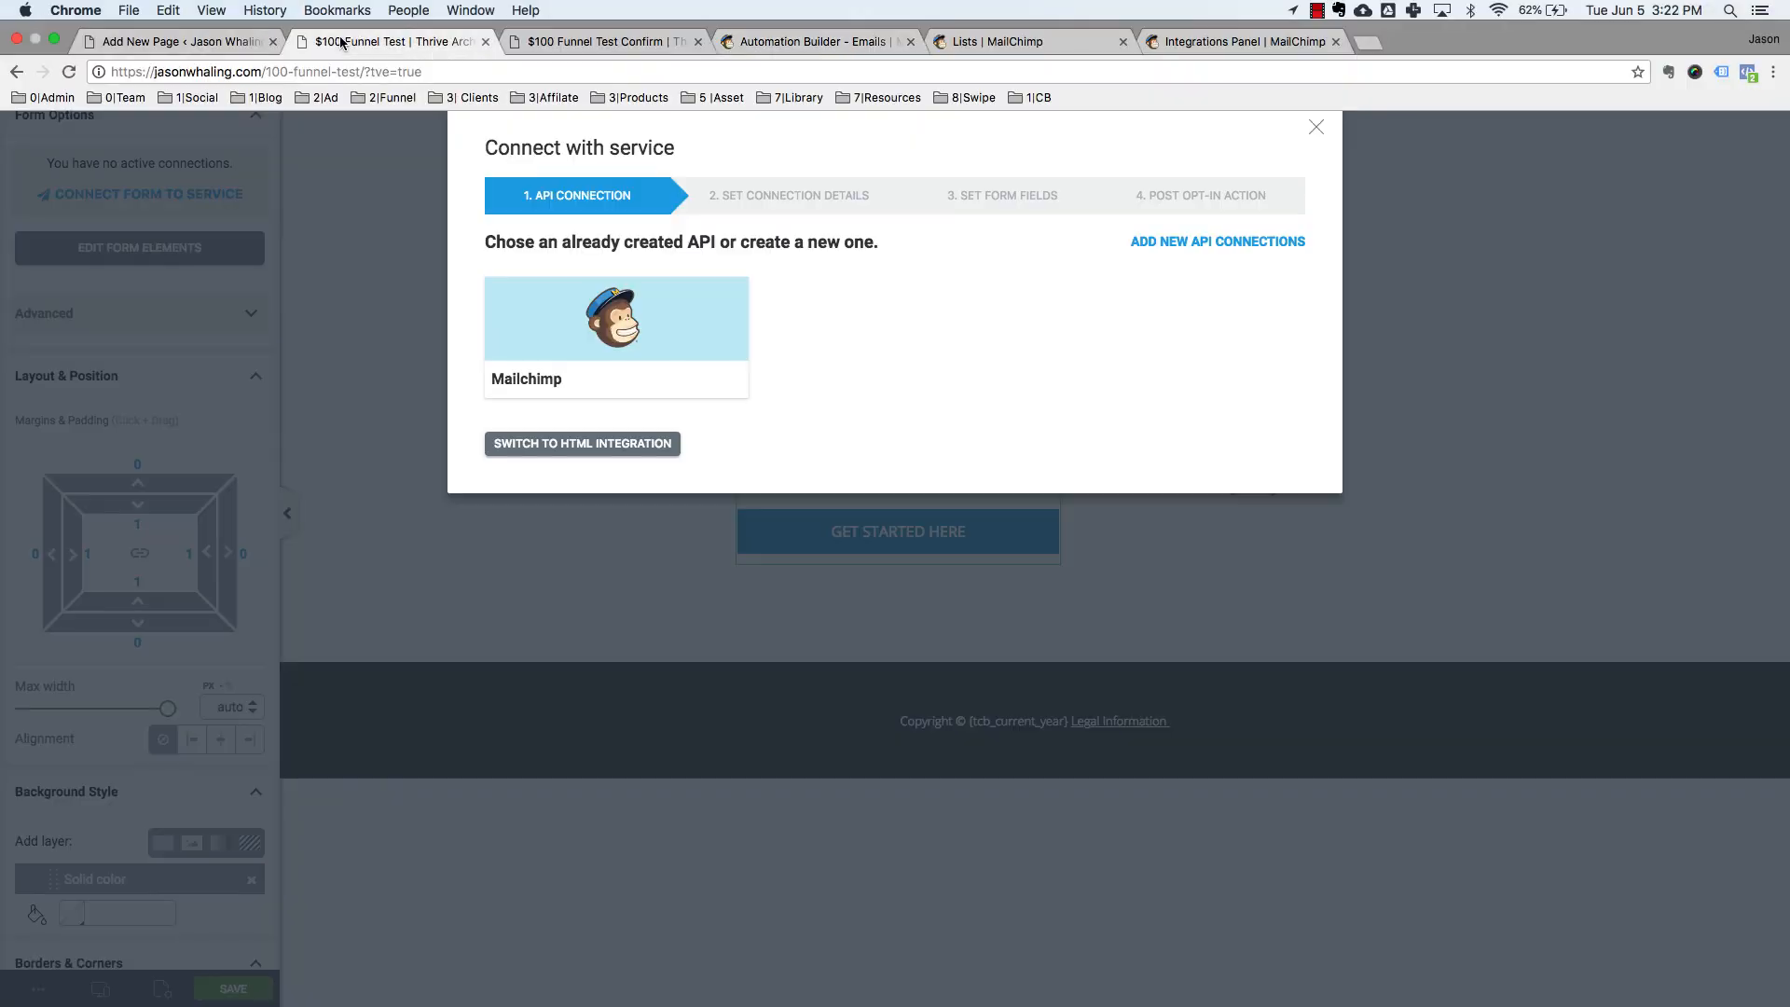
Connect the form via Mailchimp API to the Free Sales Funnel Builder list with Single optin.
left_click(622, 336)
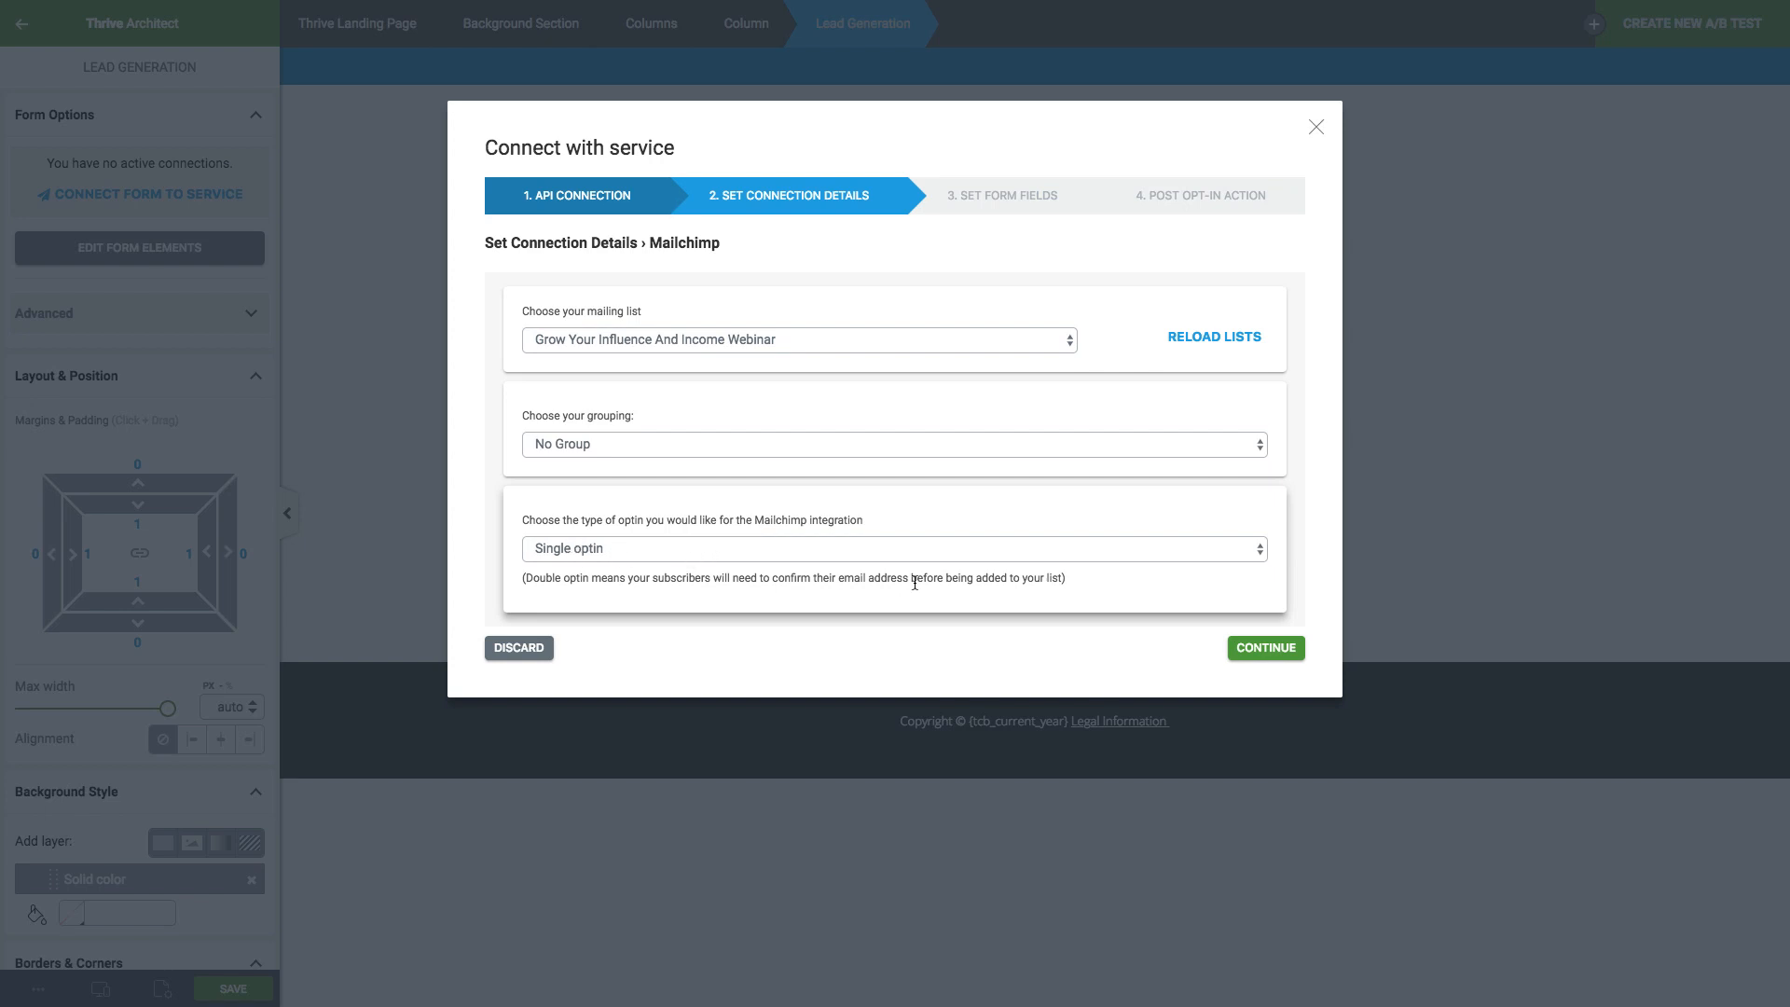
left_click(686, 549)
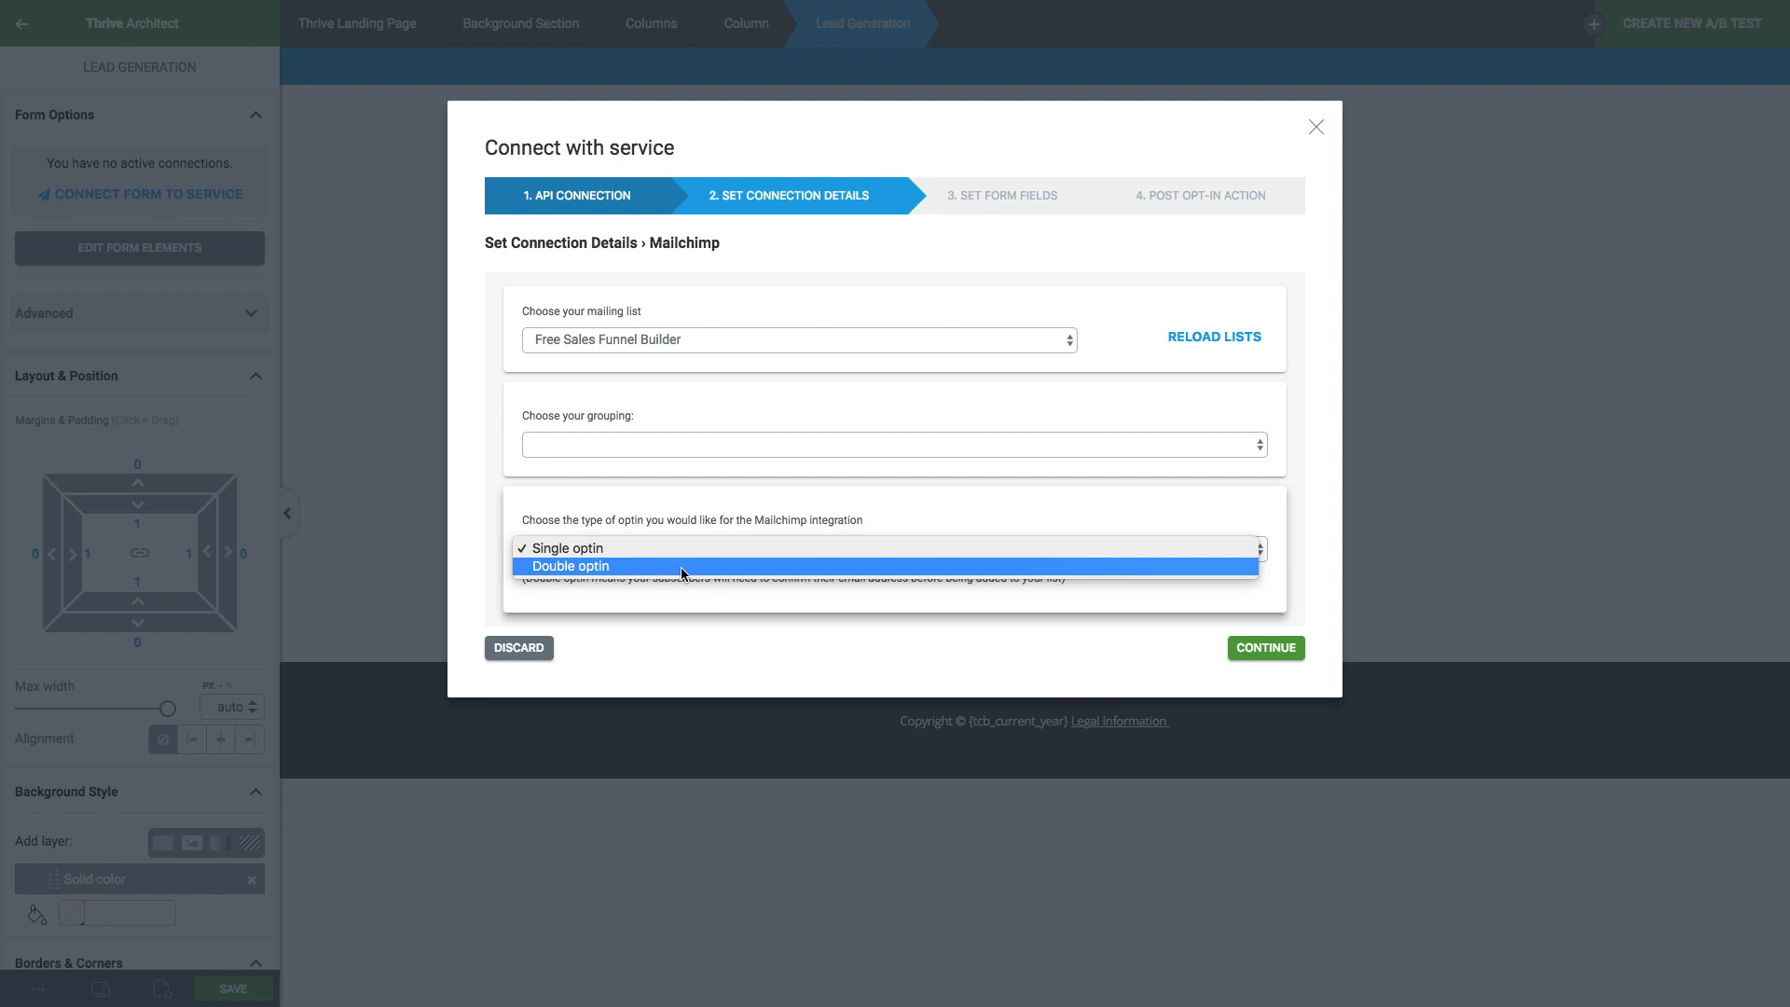
left_click(746, 593)
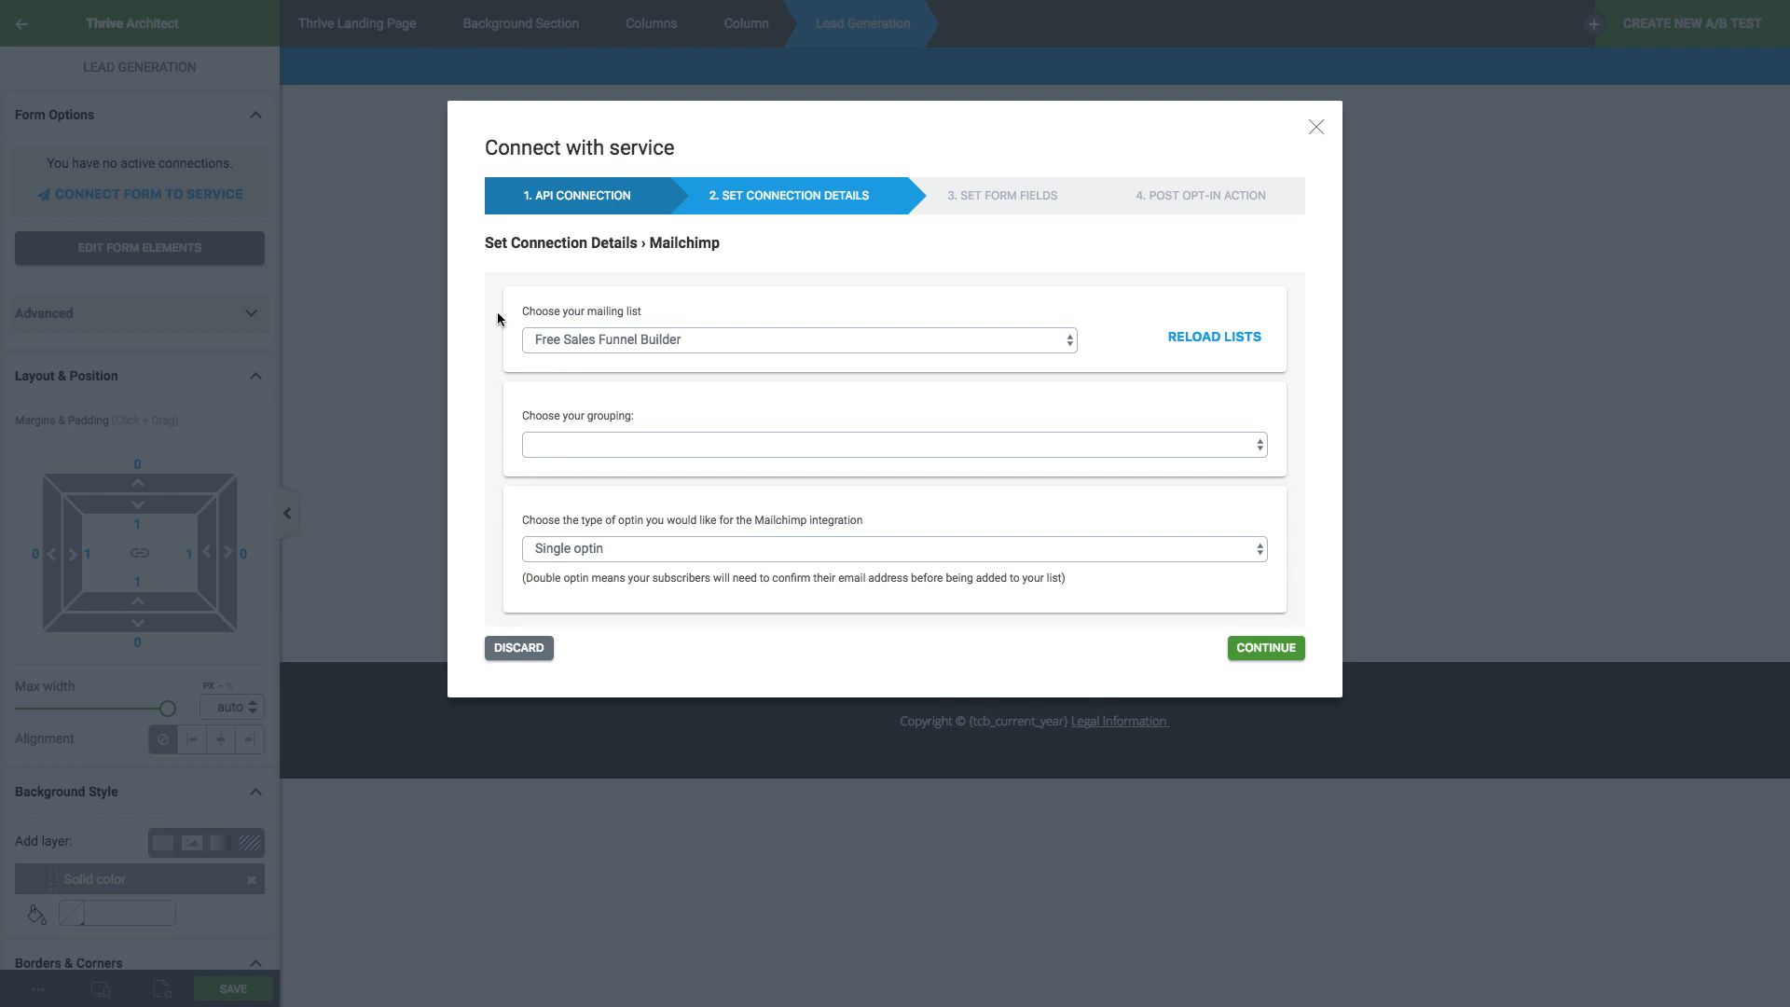
left_click(1247, 648)
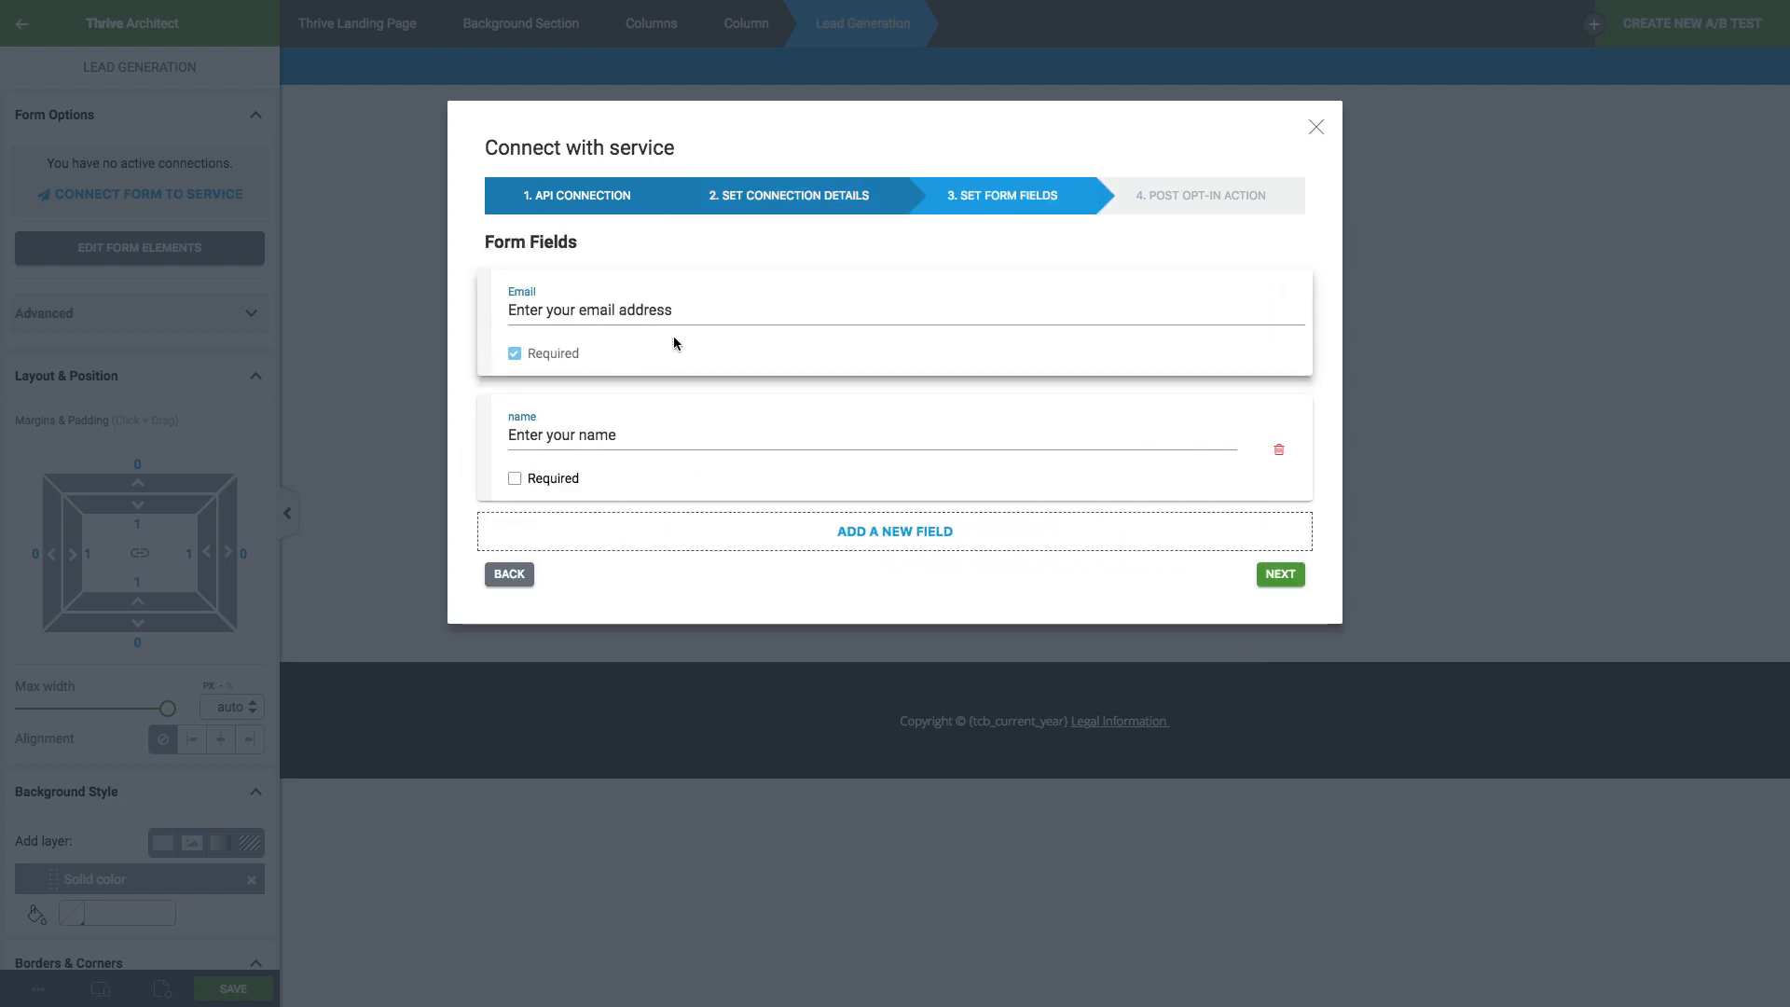
Keep the name field optional in the Mailchimp form-field mapping.
left_click(550, 481)
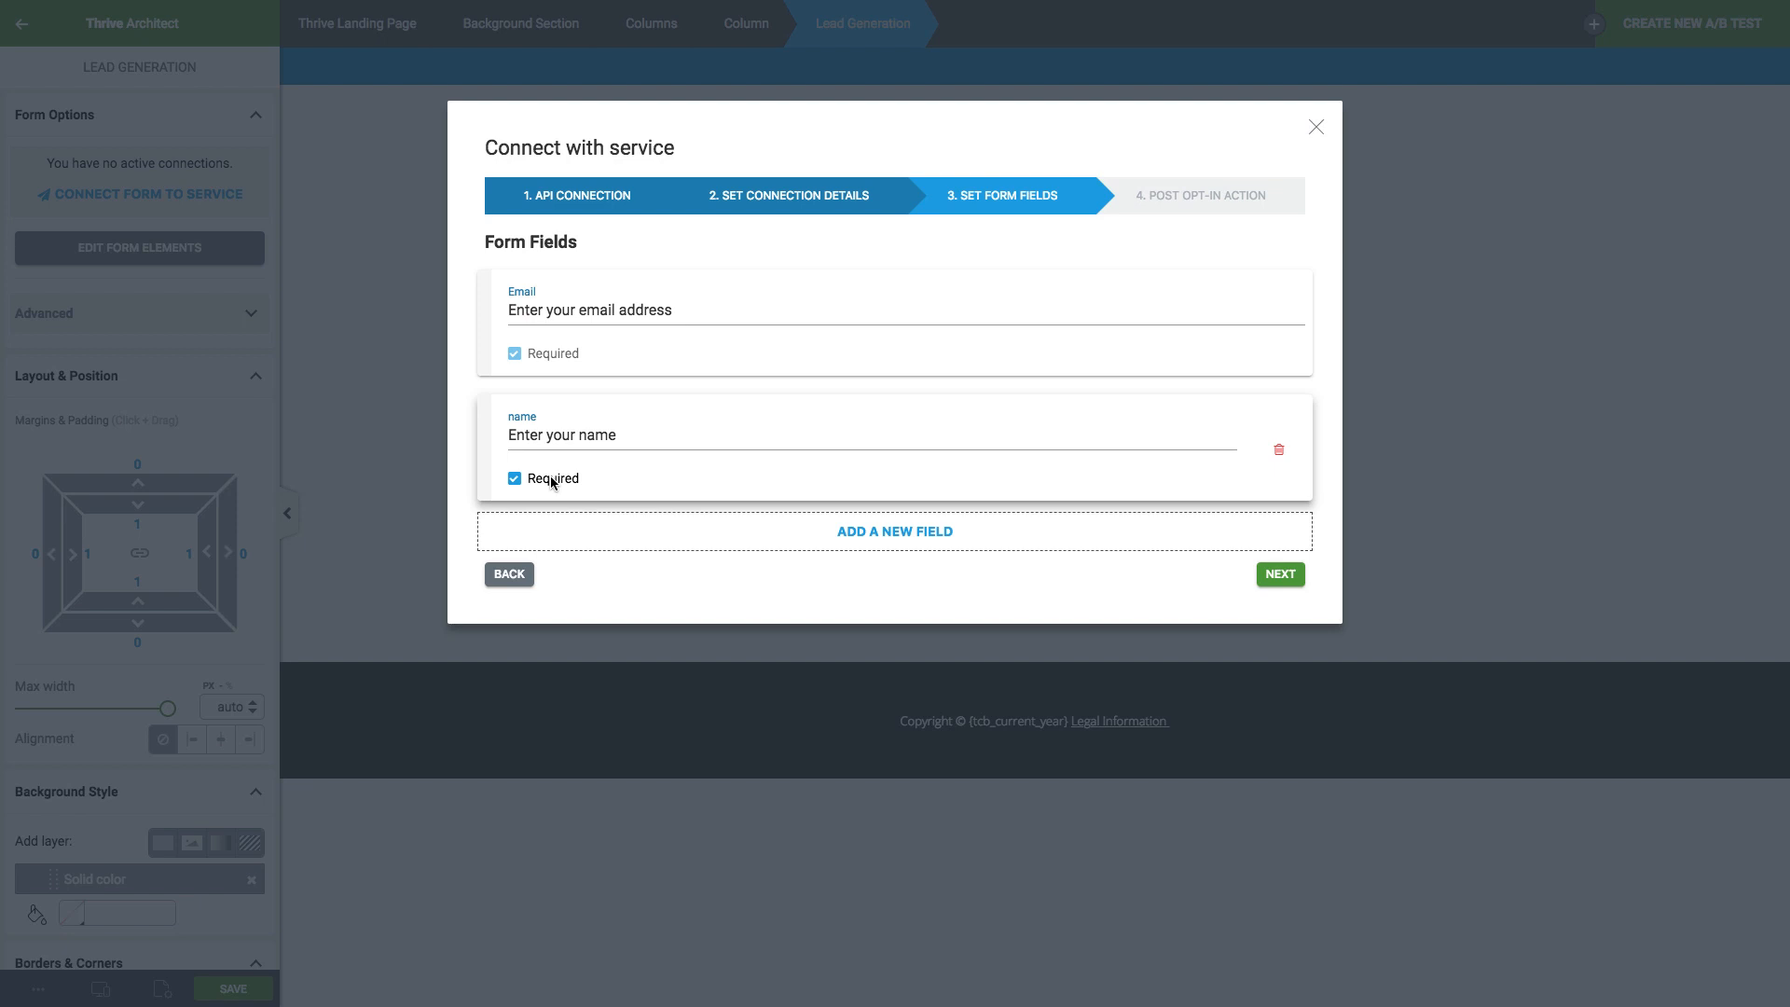
left_click(550, 481)
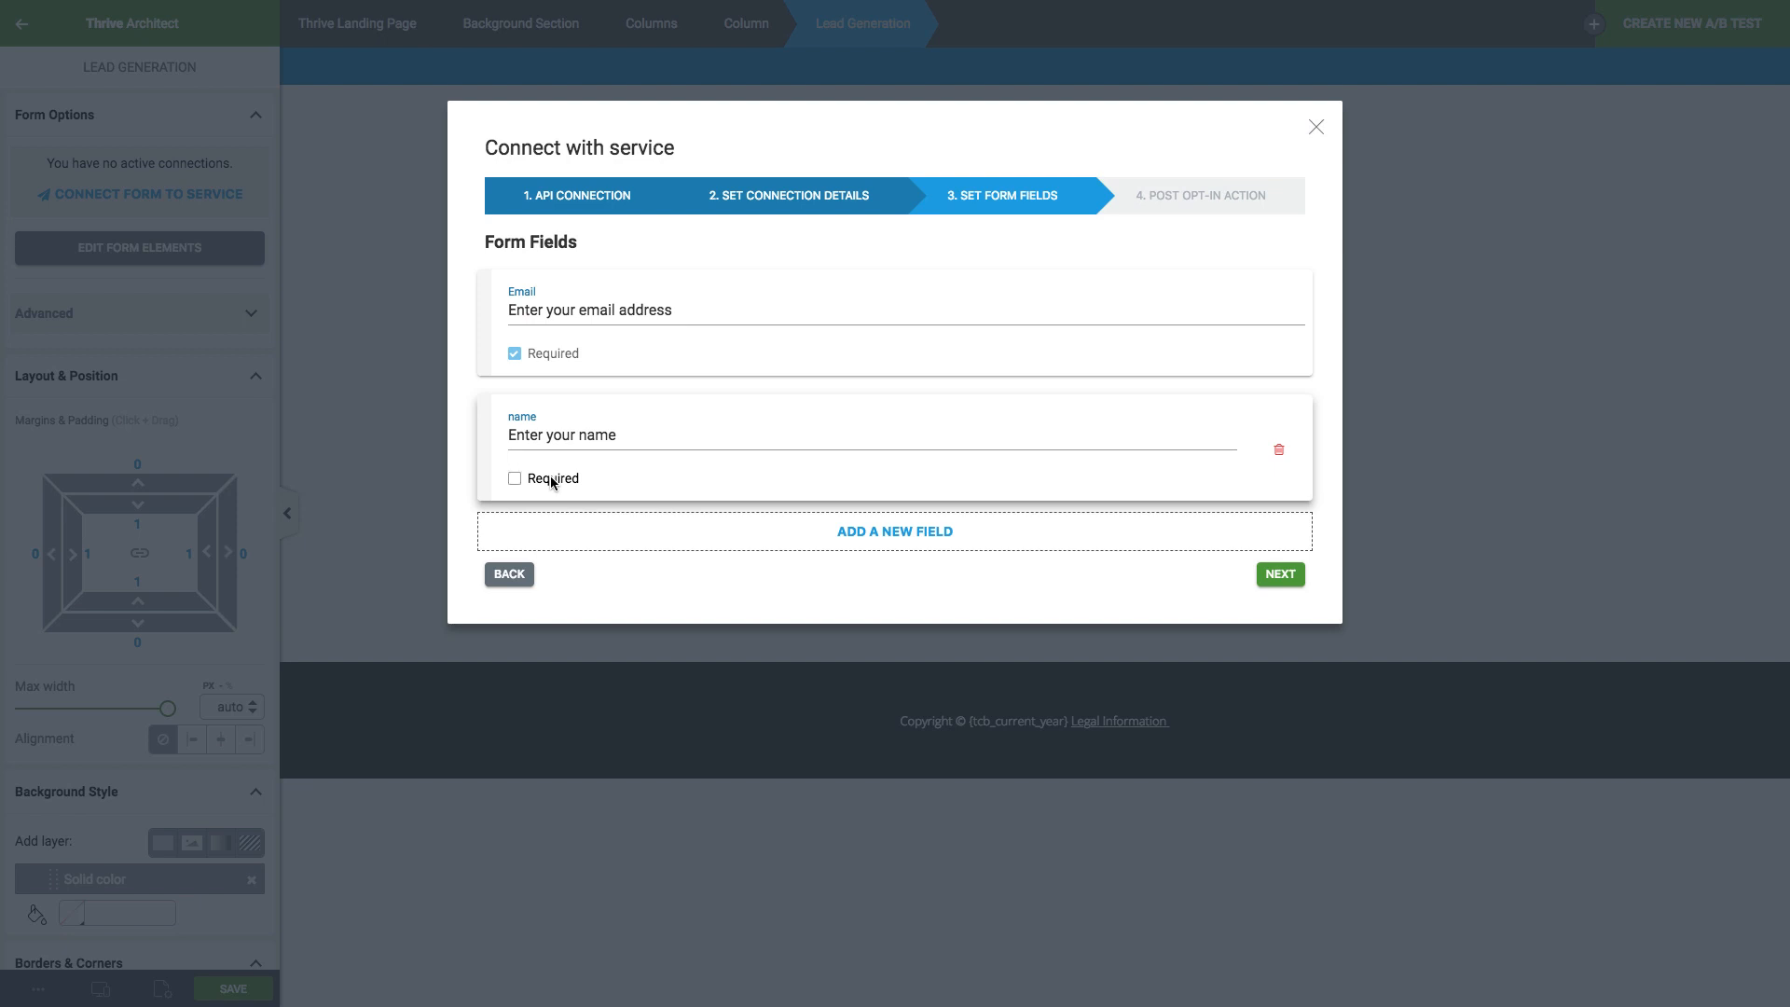
left_click(1283, 576)
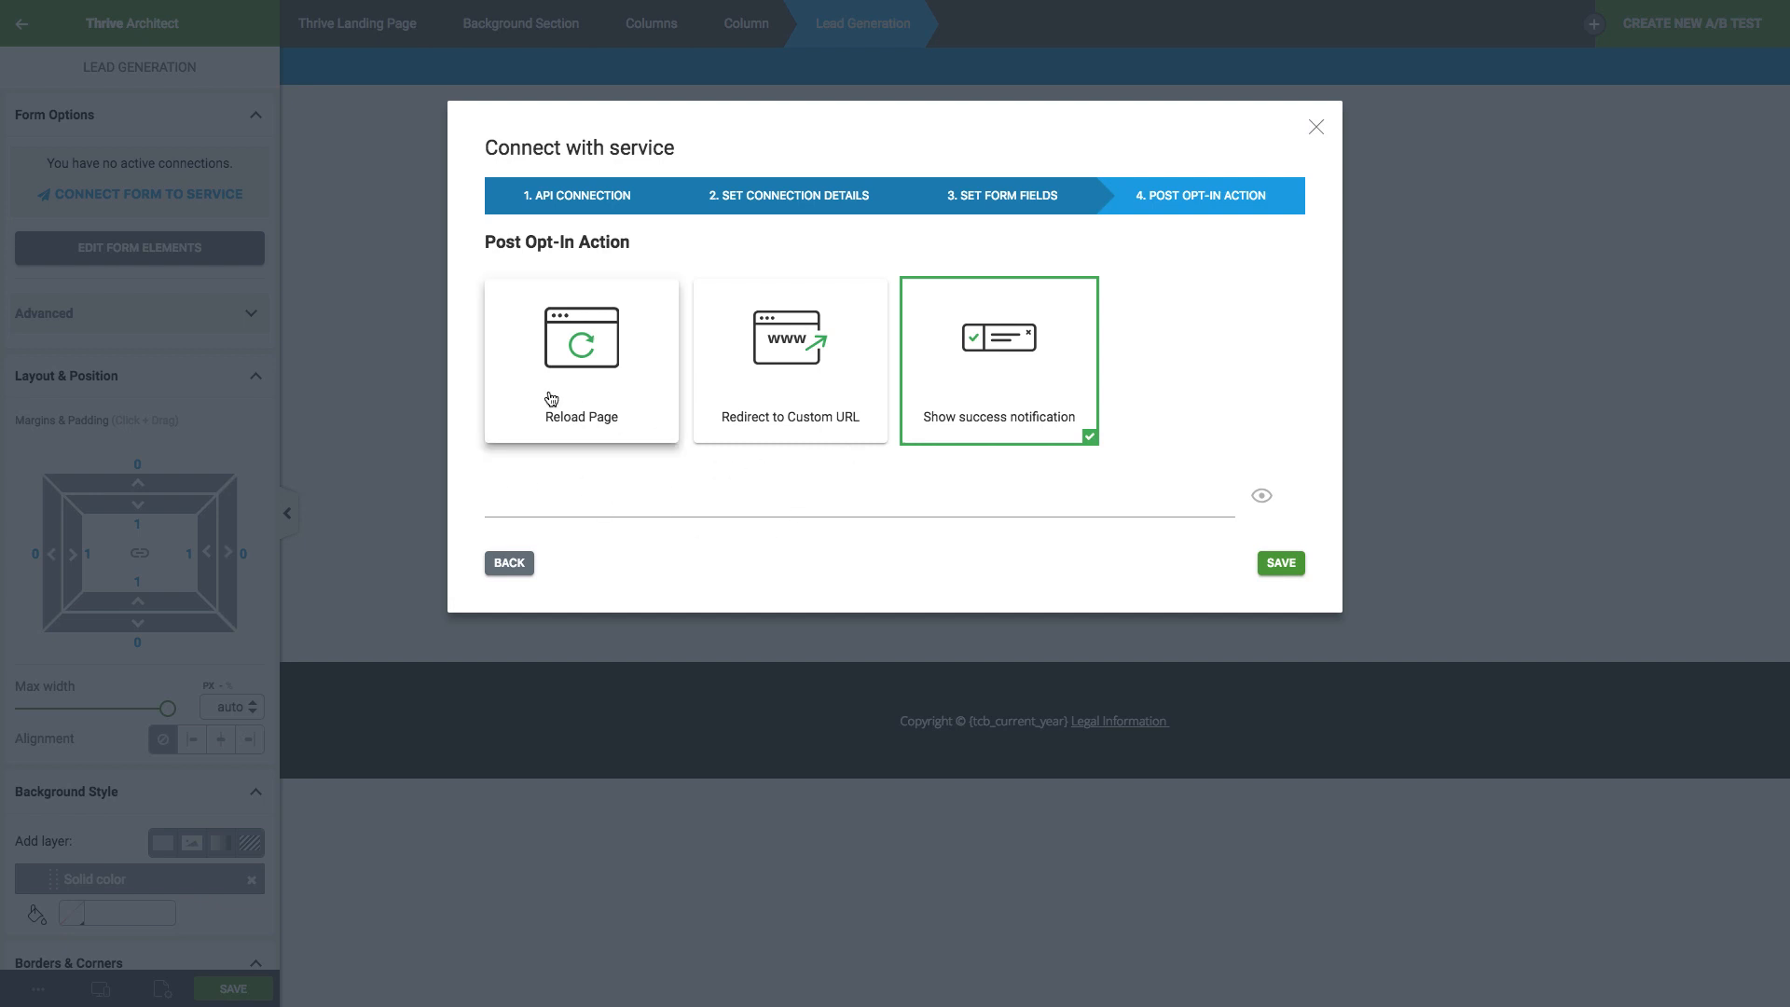
Redirect new subscribers to the 100-funnel-test-confirm page URL and save the connection.
left_click(858, 388)
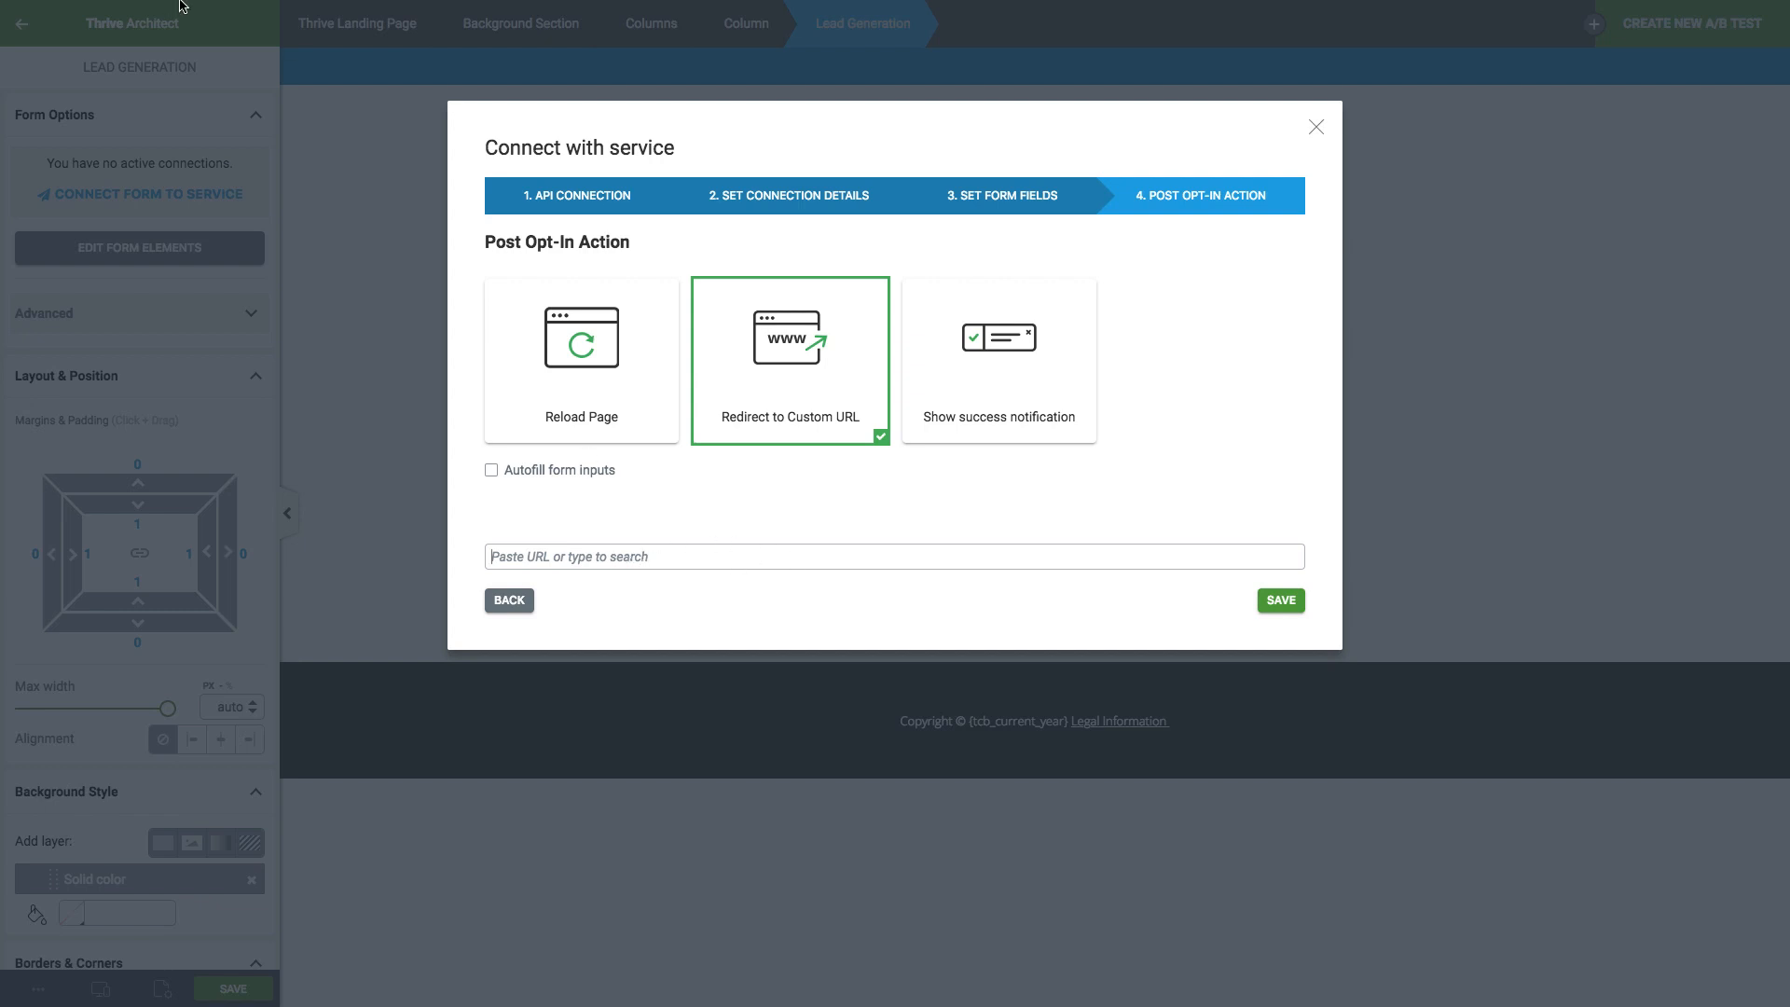
mouse_move(183, 4)
left_click(637, 47)
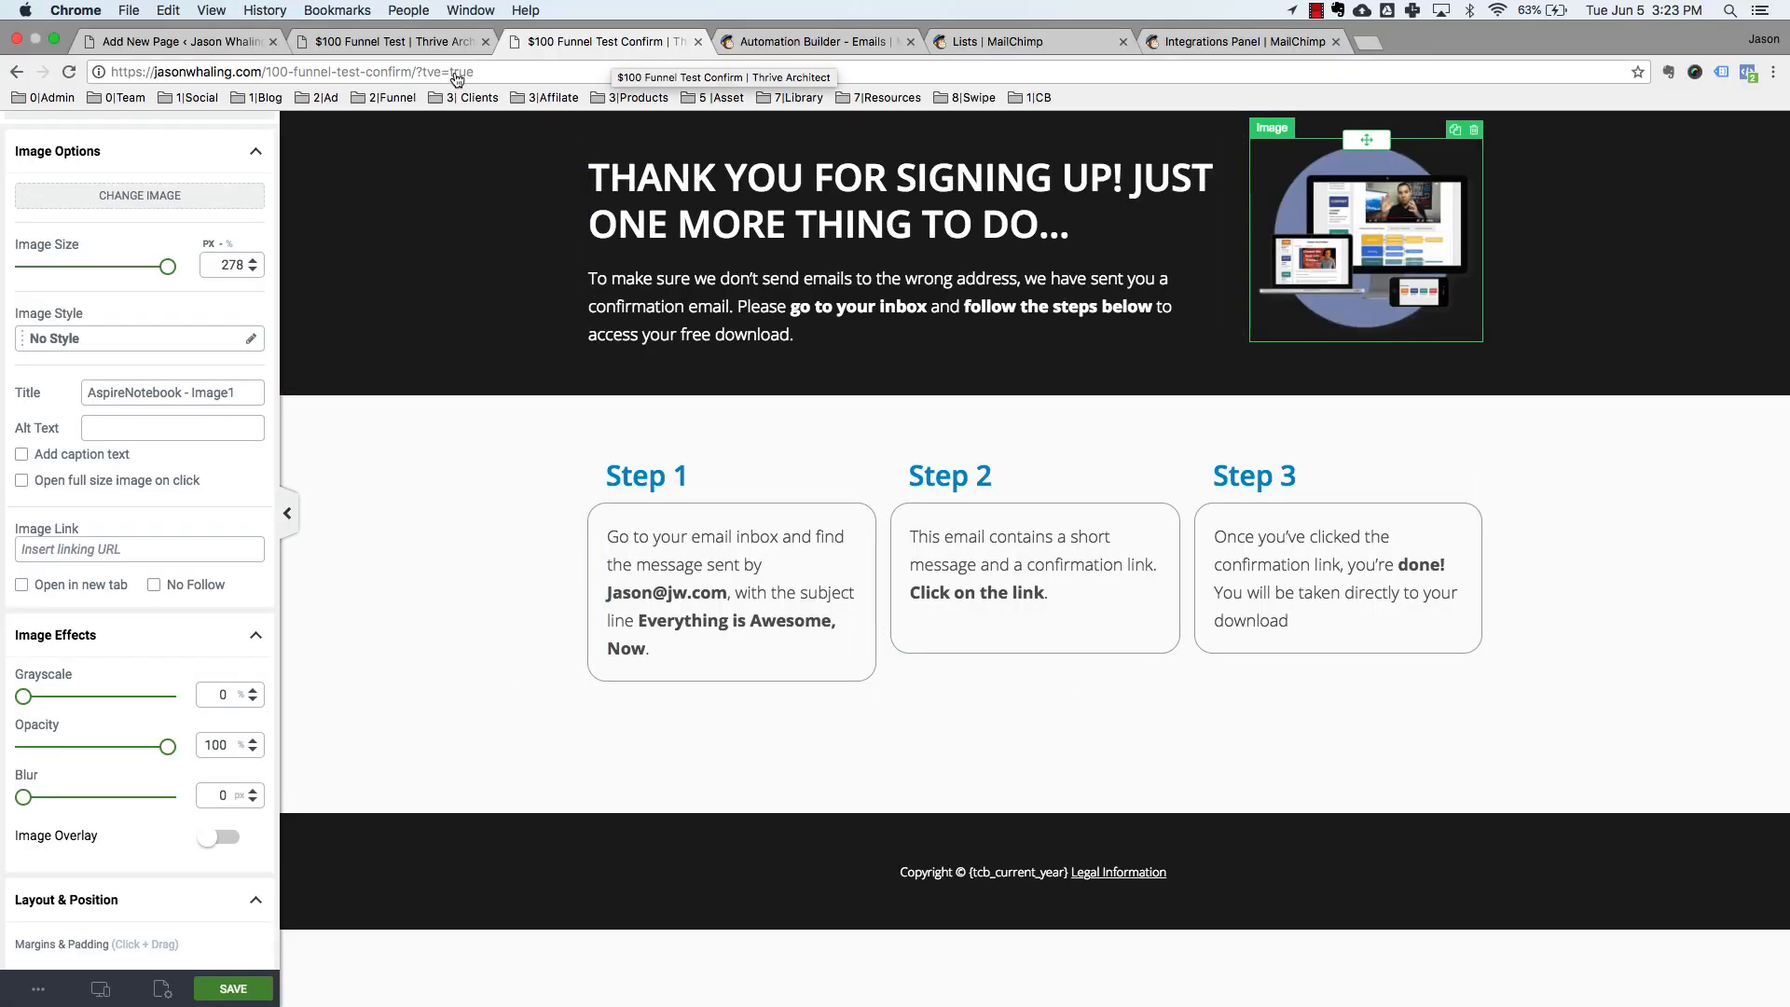
left_click(434, 47)
key("super+v")
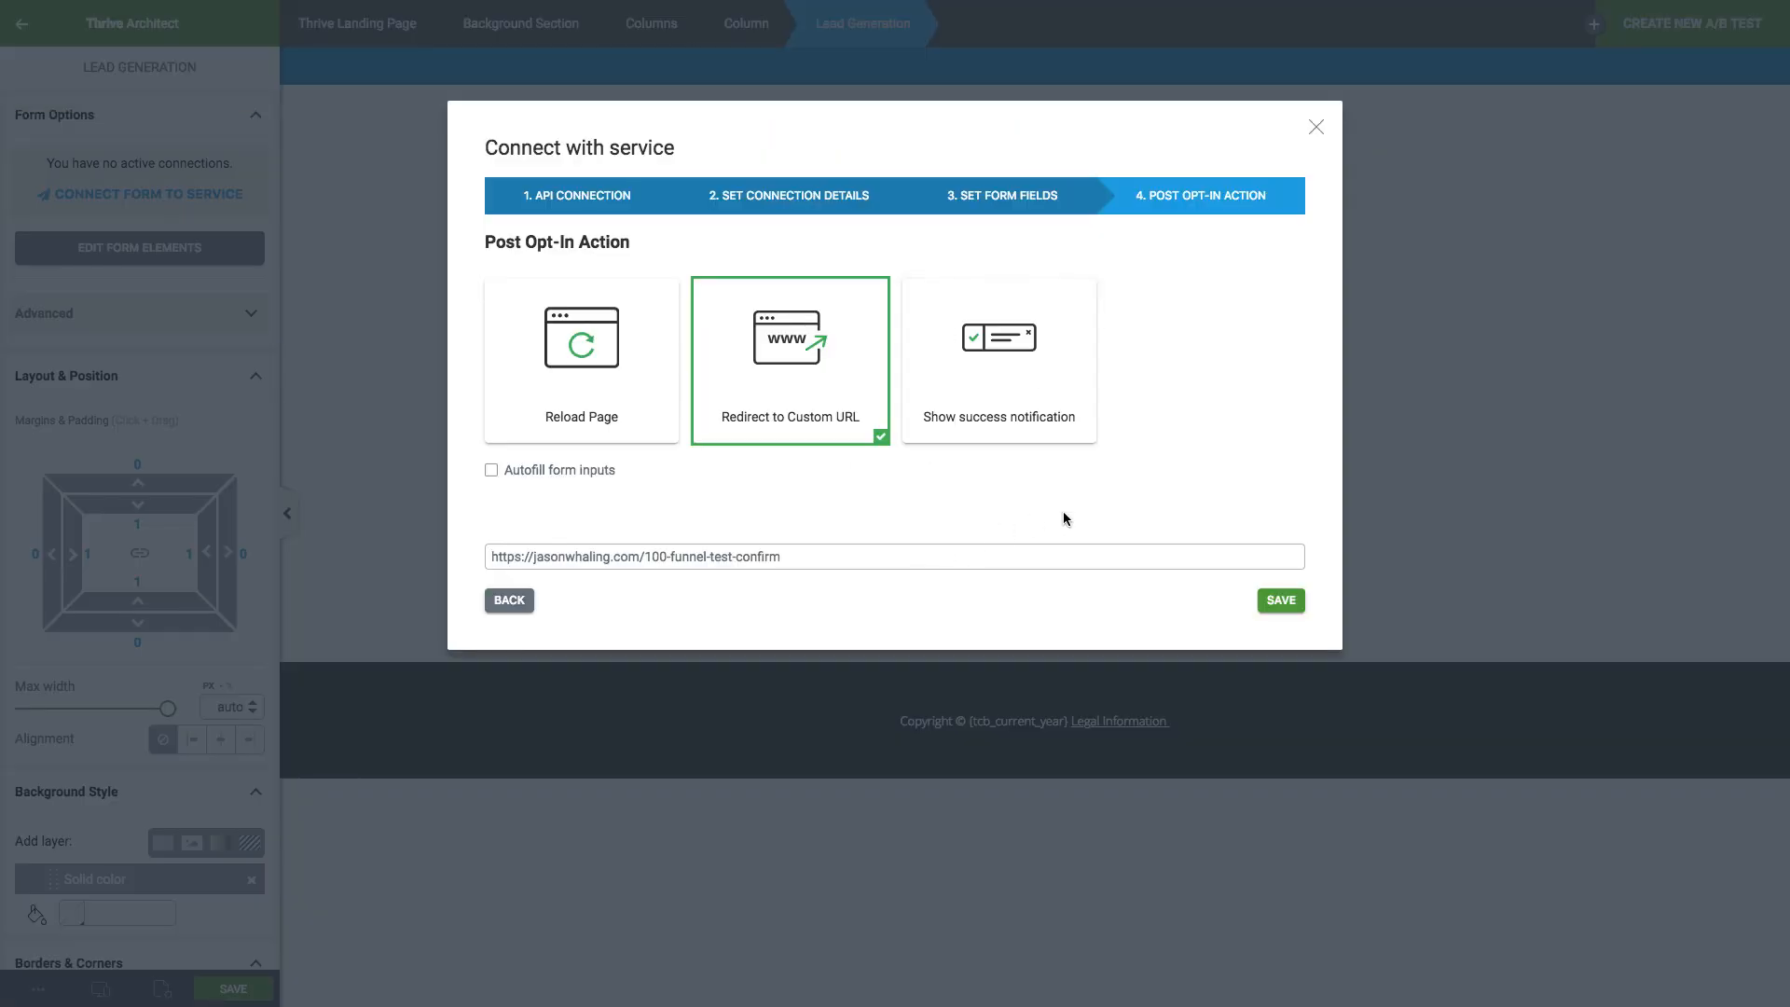
left_click(1284, 601)
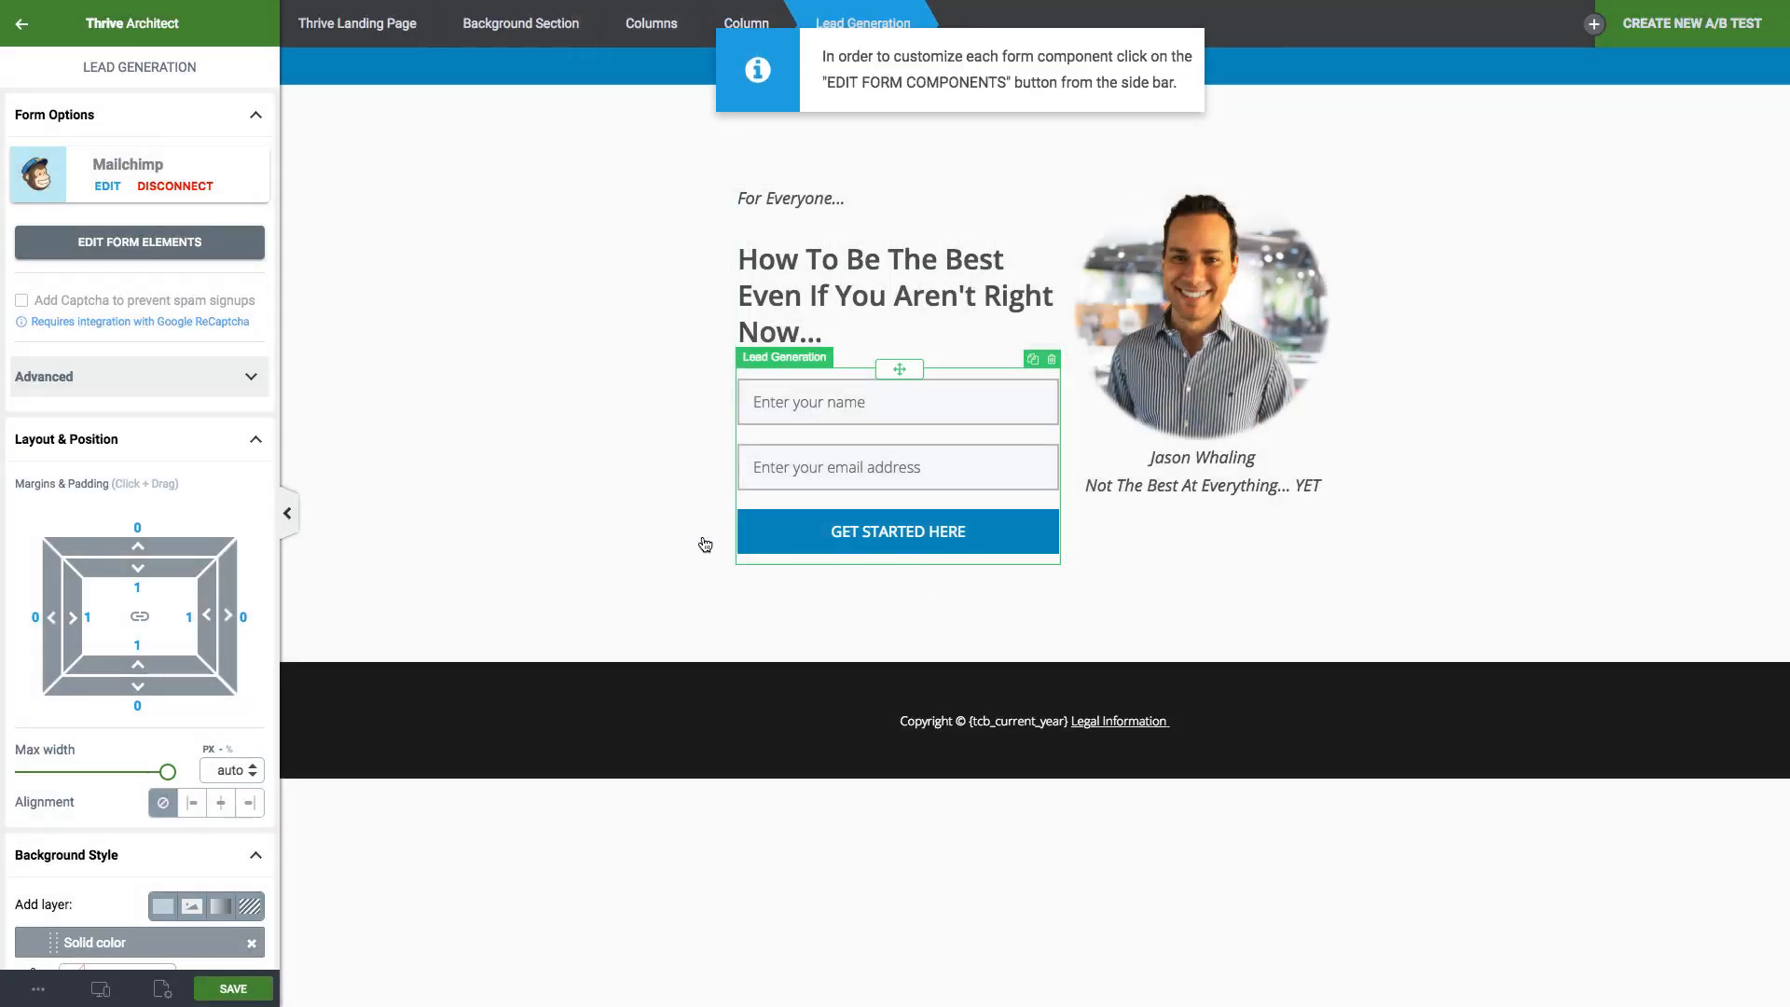